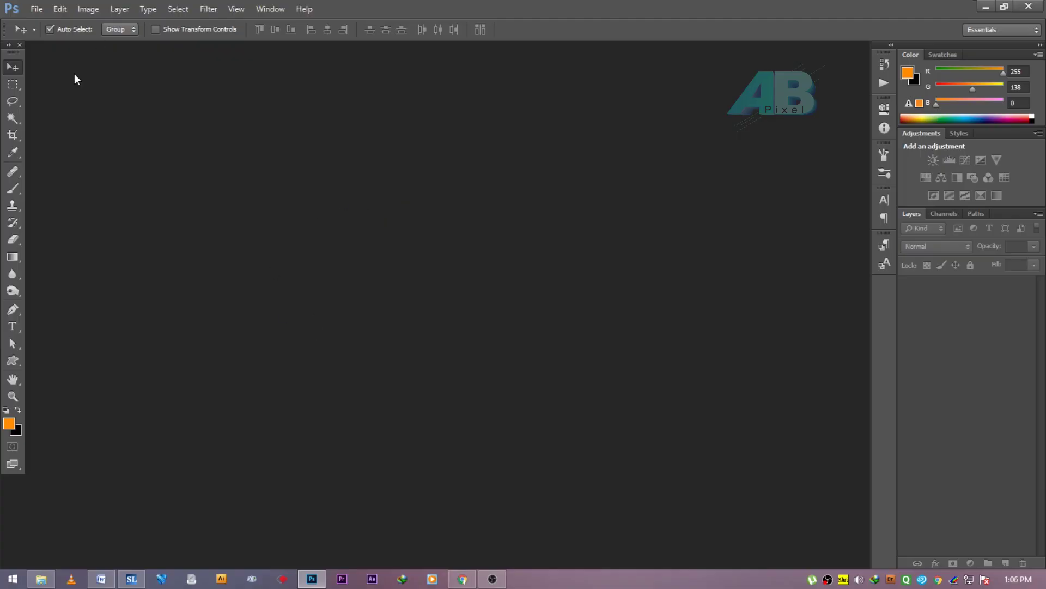
- Create a new document 5 inches wide by 5 inches high at 300 pixels per inch
click(34, 11)
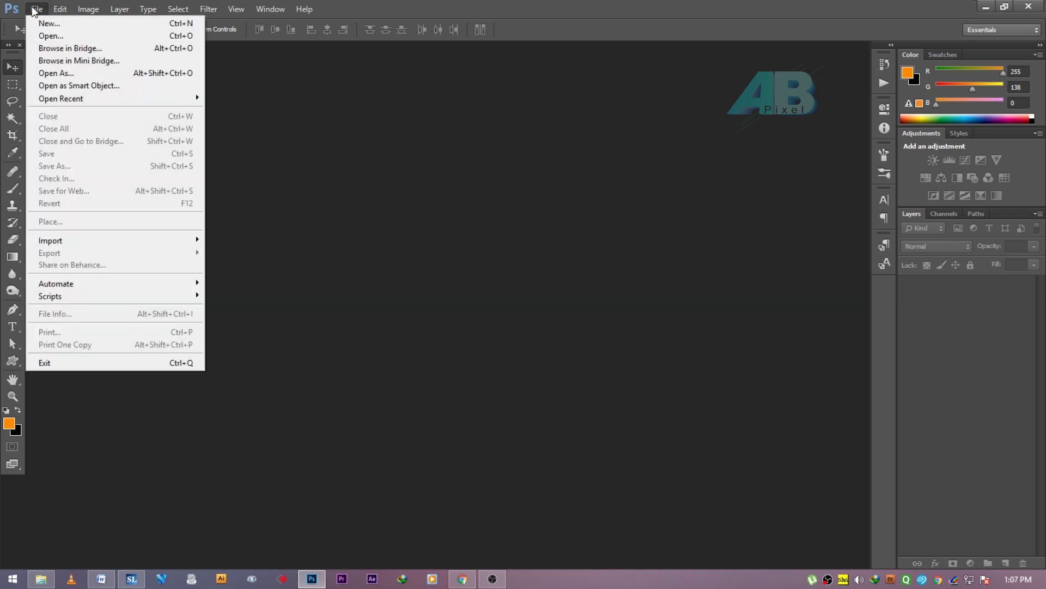
click(49, 21)
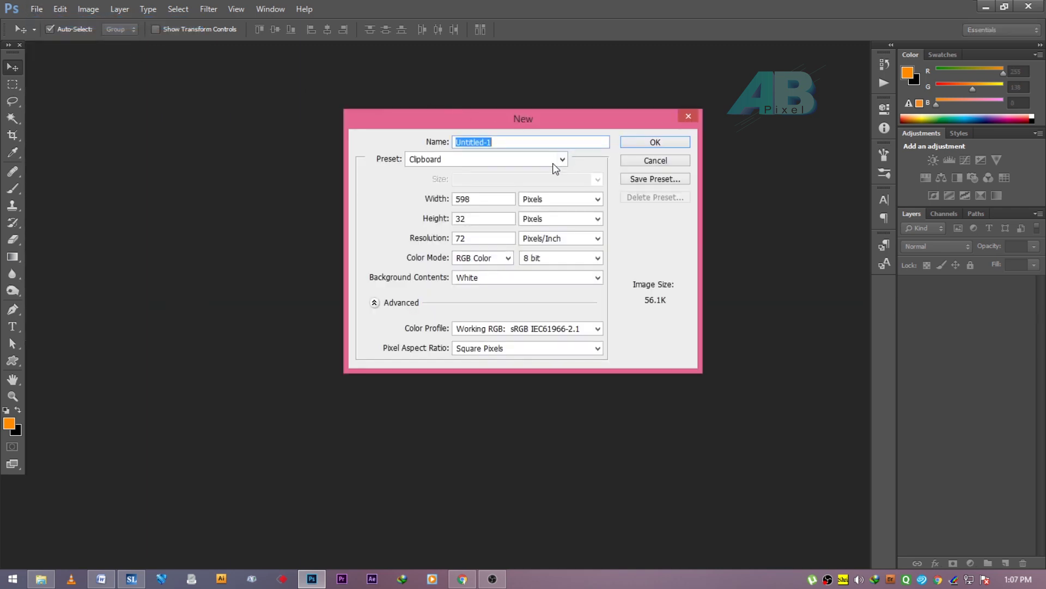
click(560, 199)
click(537, 218)
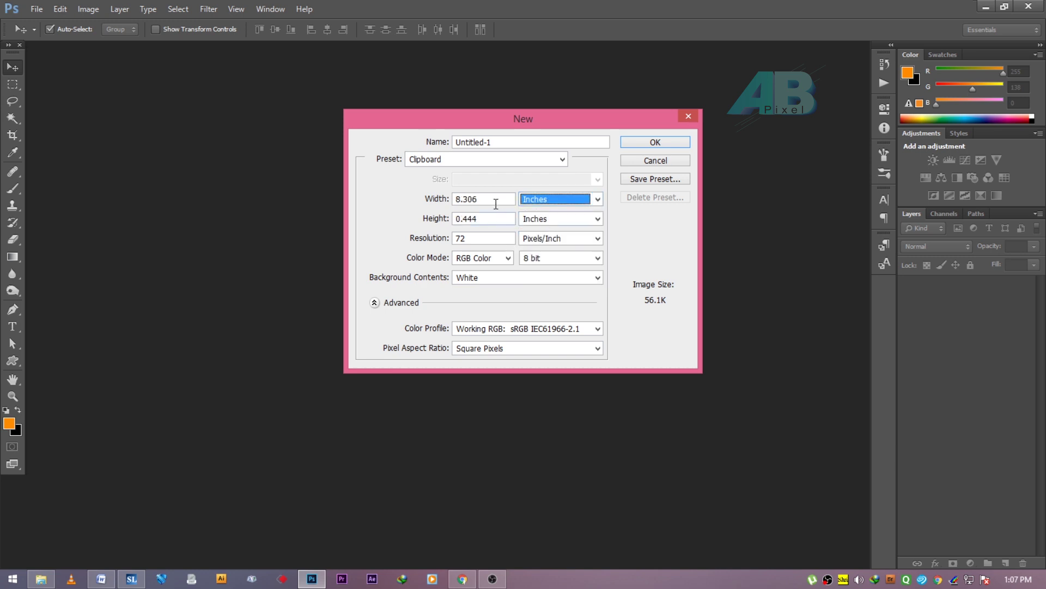
text(5)
key(Tab)
key(Tab)
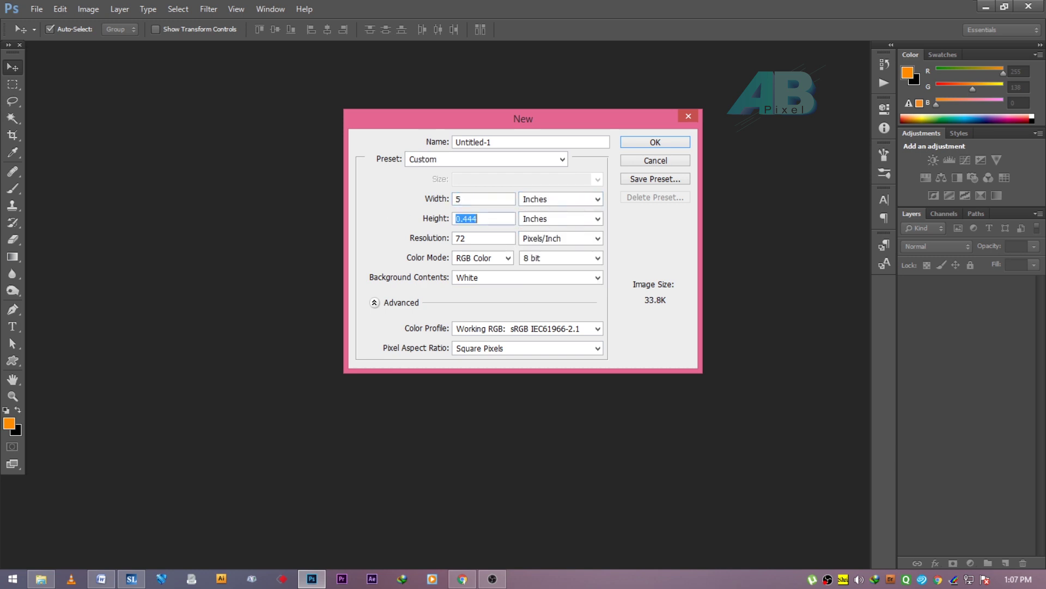
text(5)
key(Tab)
key(Tab)
text(3)
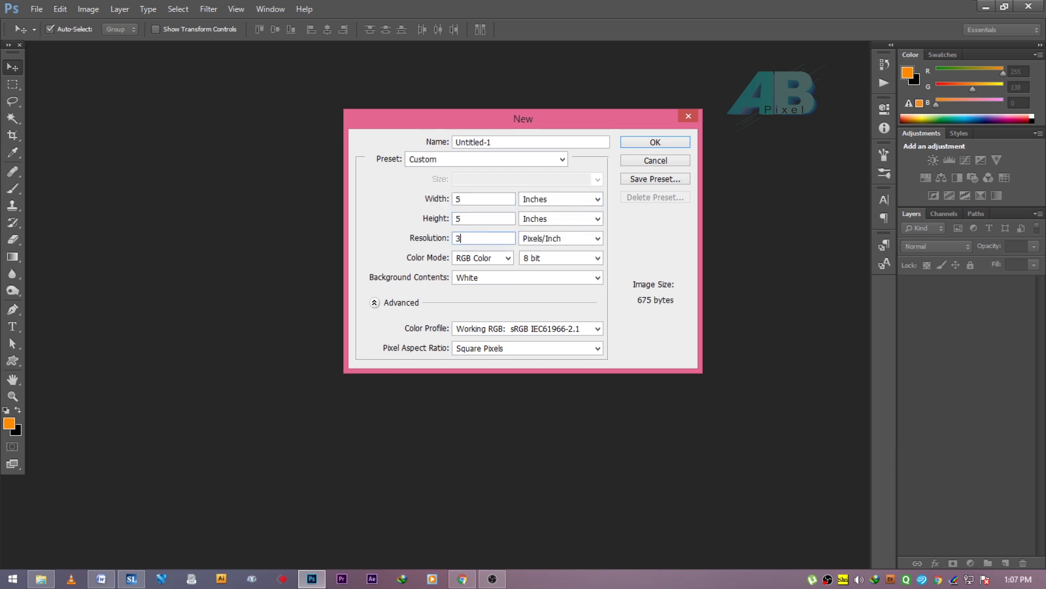
text(00)
key(Return)
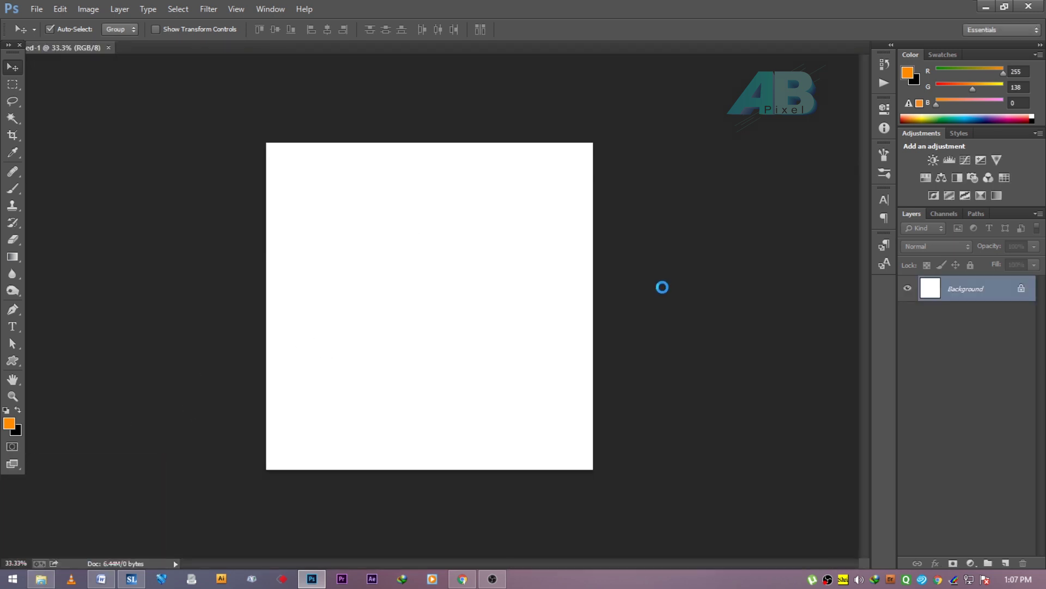
- Cut out the man from the rooftop photo with the Pen tool and drag his layer onto Untitled-1
click(907, 313)
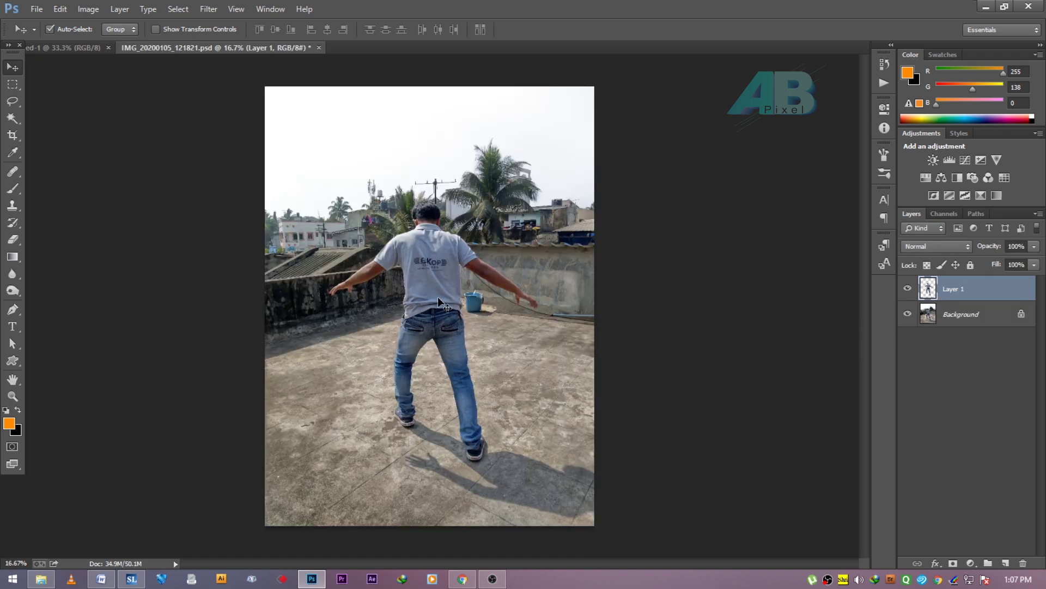
click(12, 309)
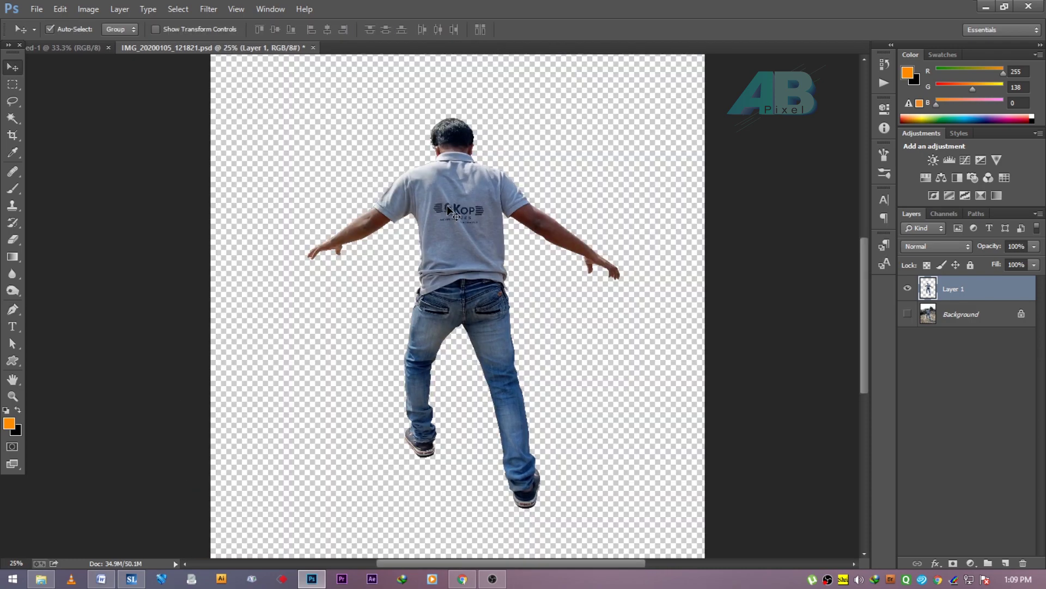
drag(448, 209, 48, 51)
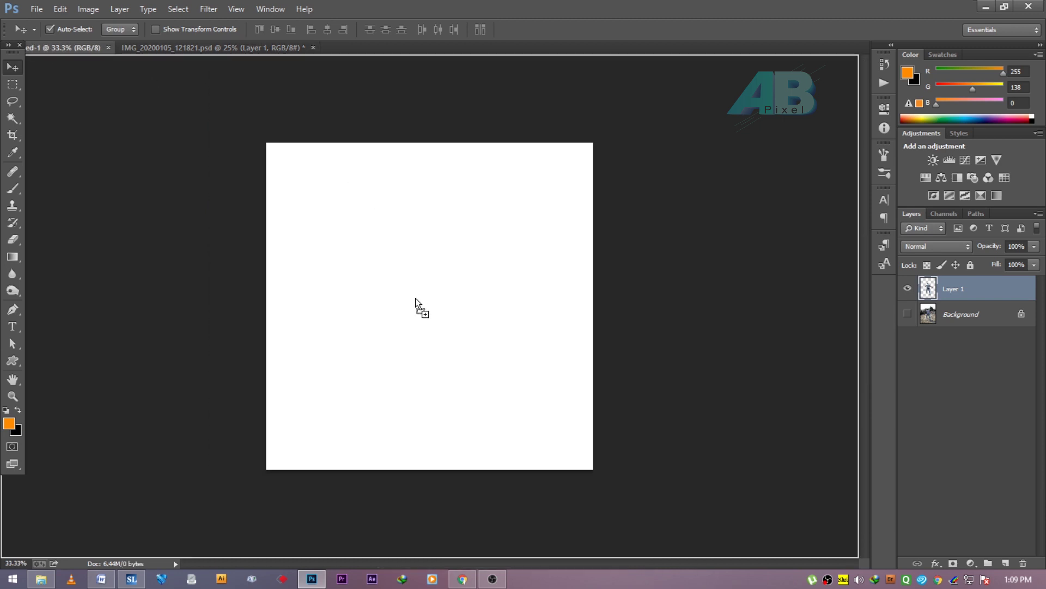
- Drop the man onto the white canvas and scale him to about 65%
drag(49, 51, 421, 303)
key(ctrl+t)
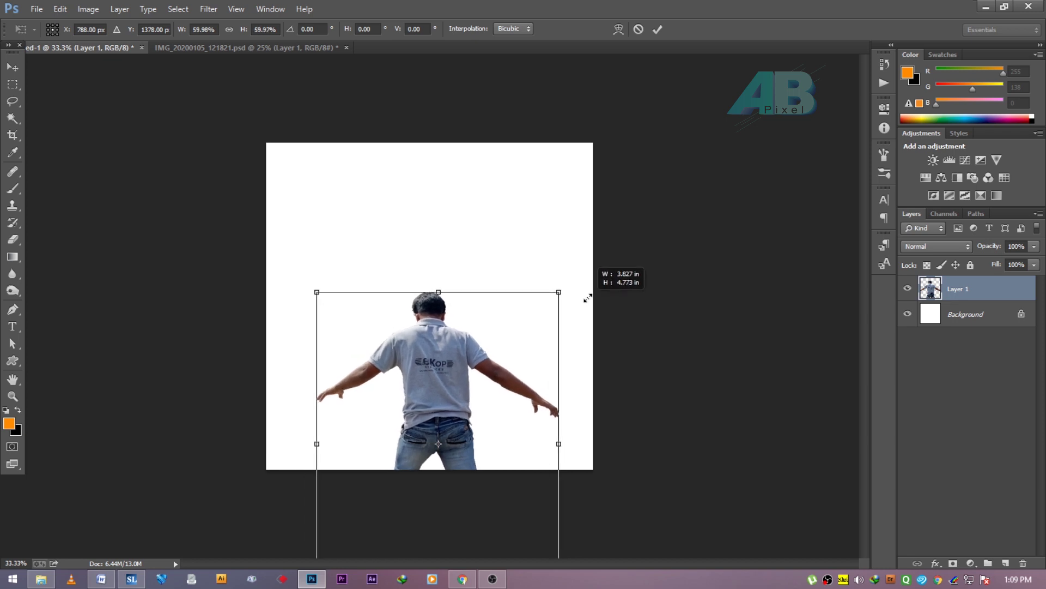
drag(650, 179, 568, 283)
mouse_move(509, 387)
mouse_down()
mouse_move(521, 252)
mouse_move(514, 288)
mouse_up()
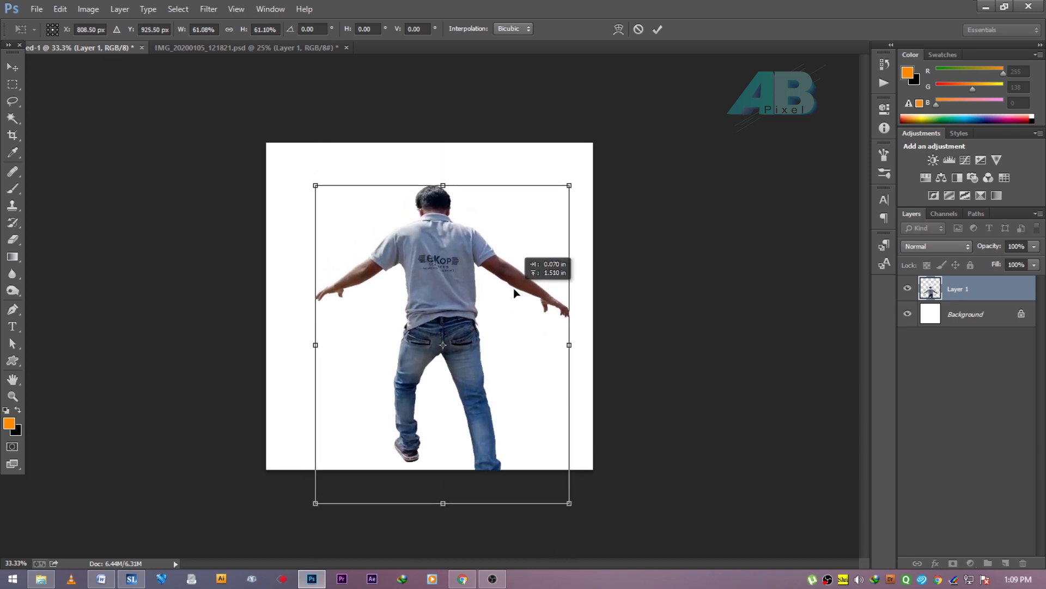
drag(570, 184, 582, 171)
mouse_move(516, 264)
mouse_down()
mouse_move(509, 234)
mouse_move(510, 249)
mouse_up()
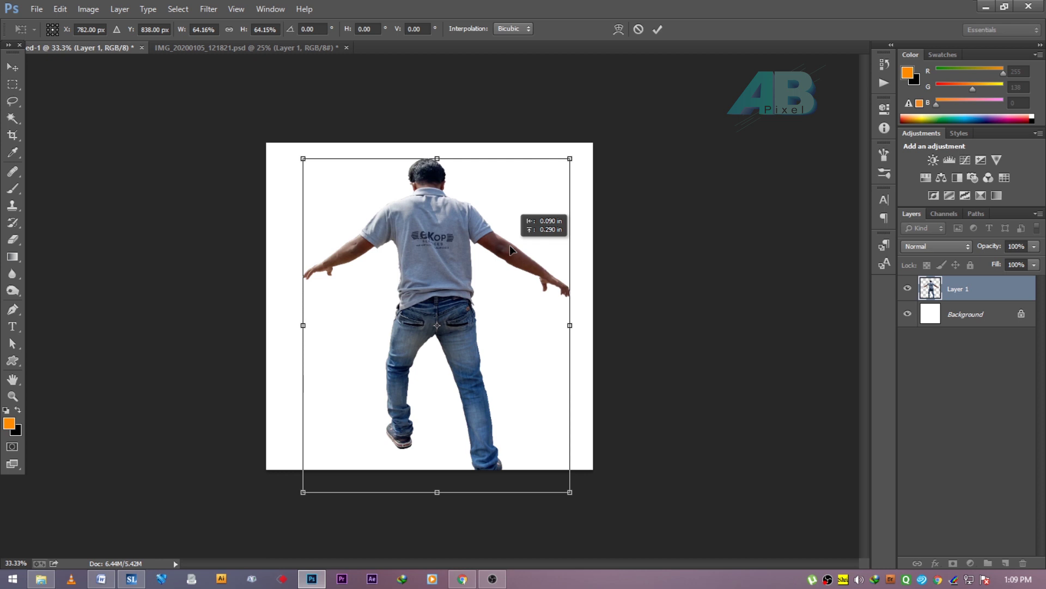
drag(510, 249, 513, 225)
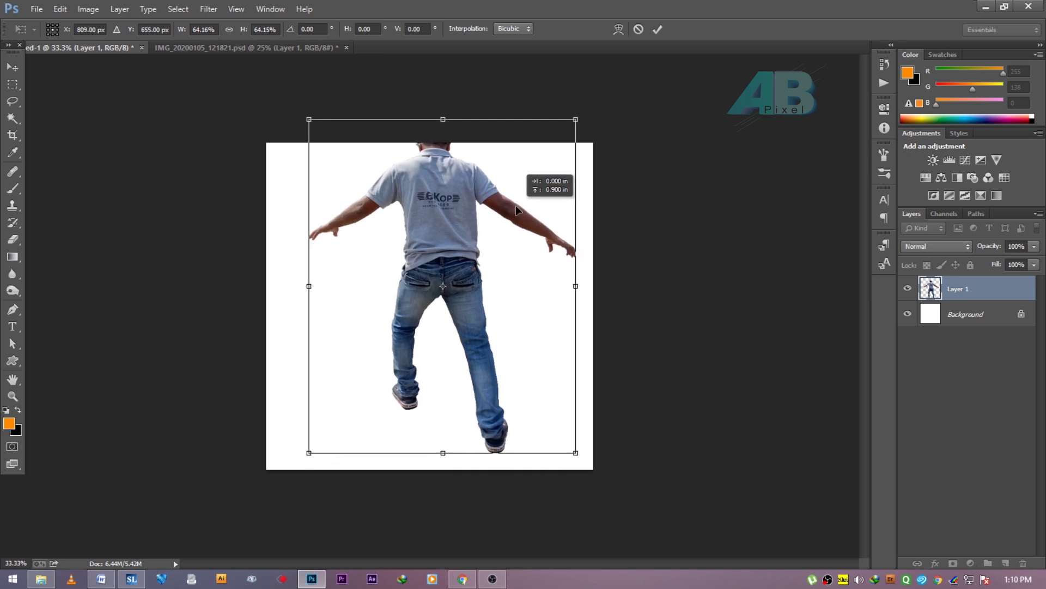
drag(575, 452, 579, 455)
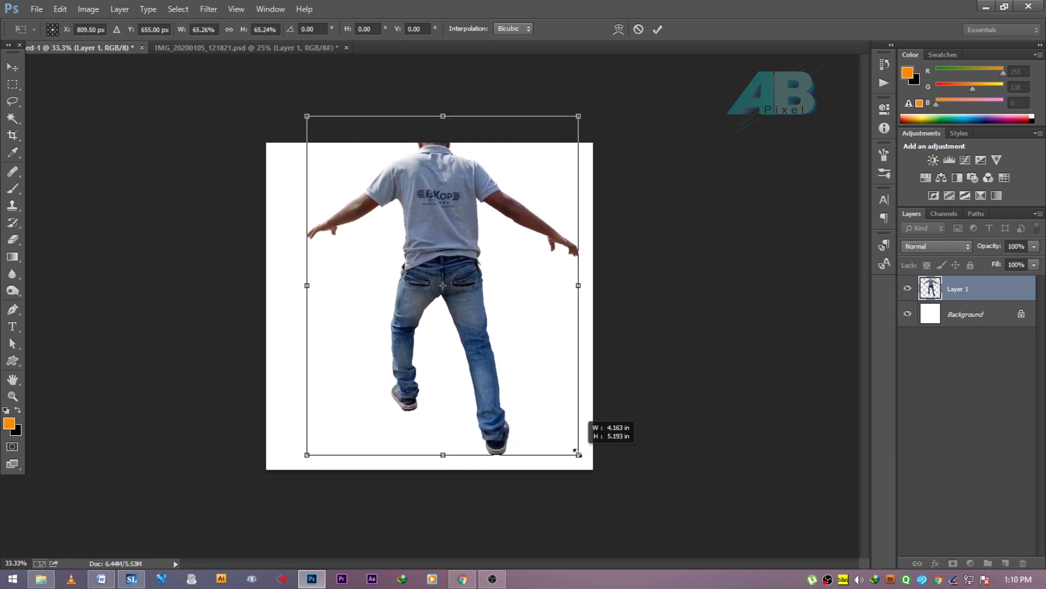
drag(517, 352, 508, 355)
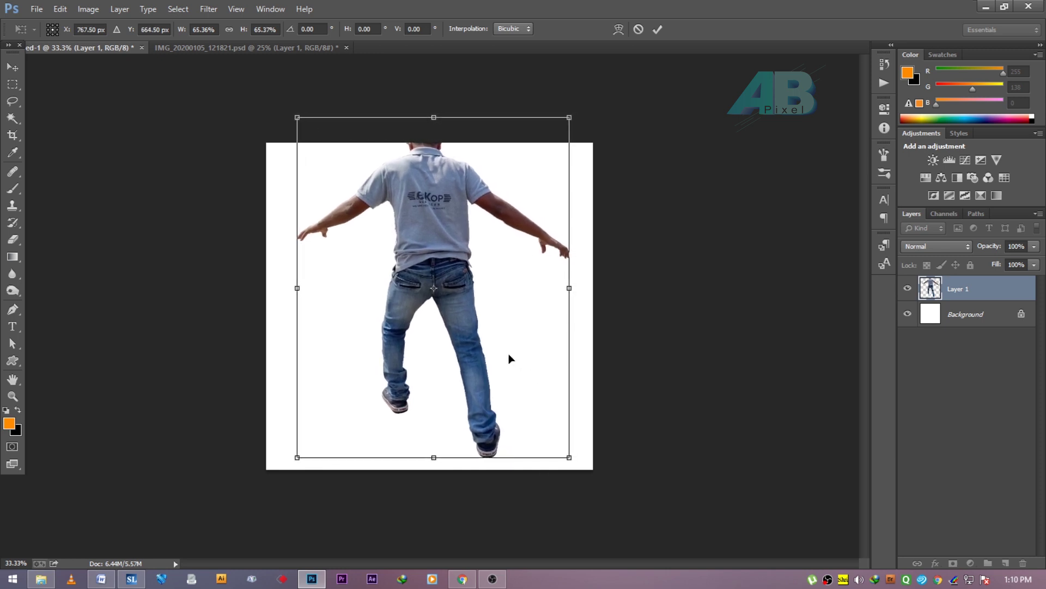
key(Return)
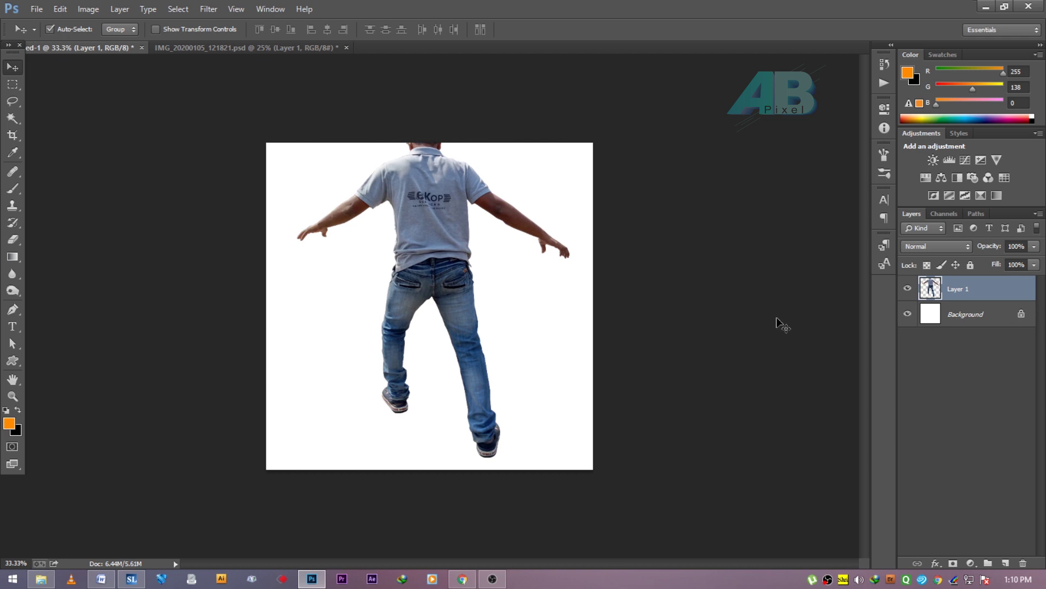
- Delete the man's lower legs with a rectangular selection and move him down to centre
key(m)
mouse_move(320, 343)
mouse_down()
mouse_move(594, 551)
mouse_move(585, 528)
mouse_up()
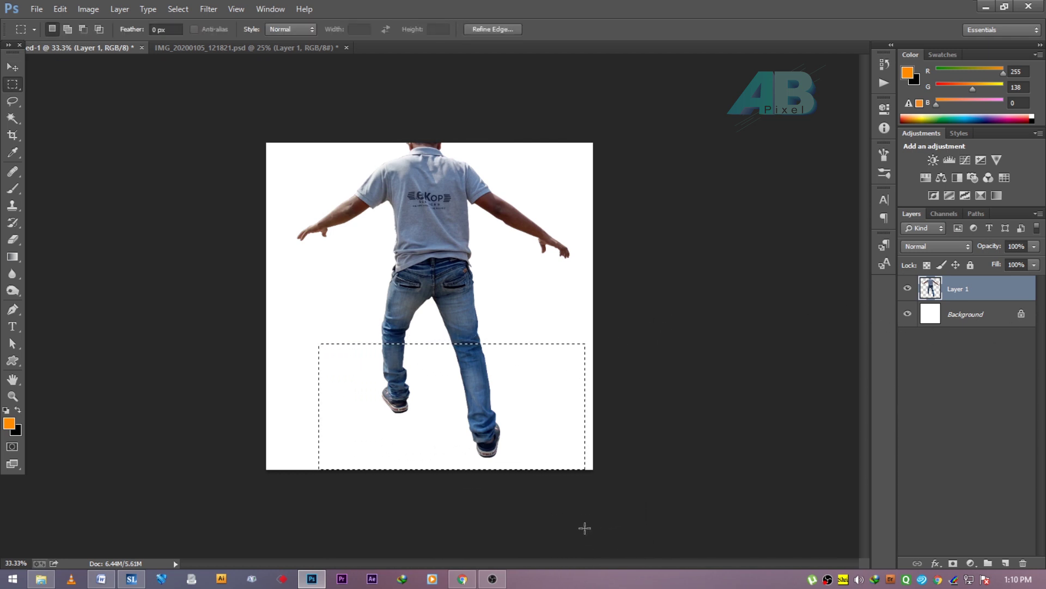
key(Delete)
key(ctrl+d)
key(v)
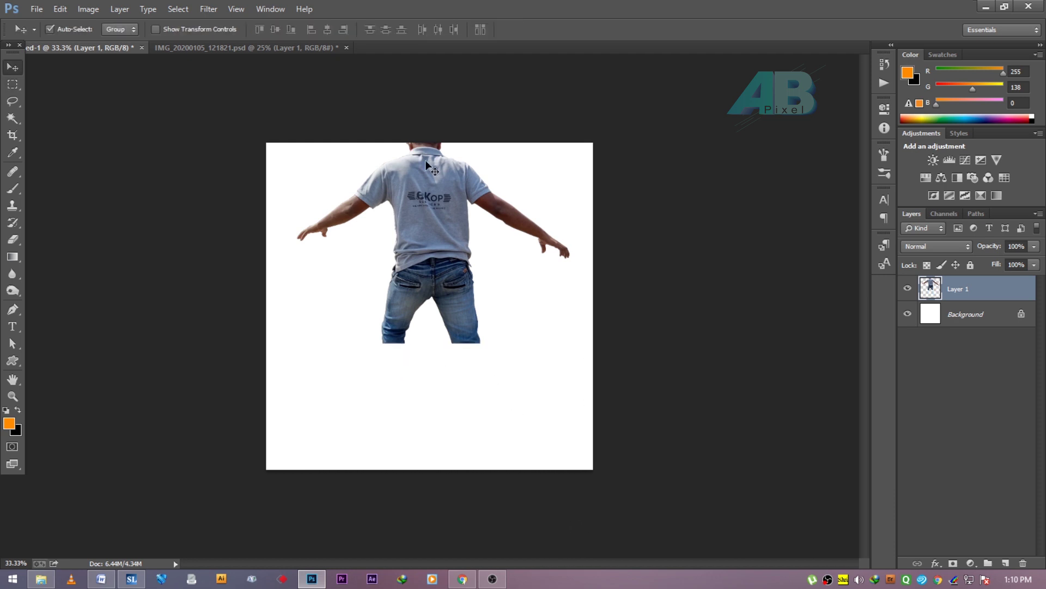
drag(426, 161, 433, 248)
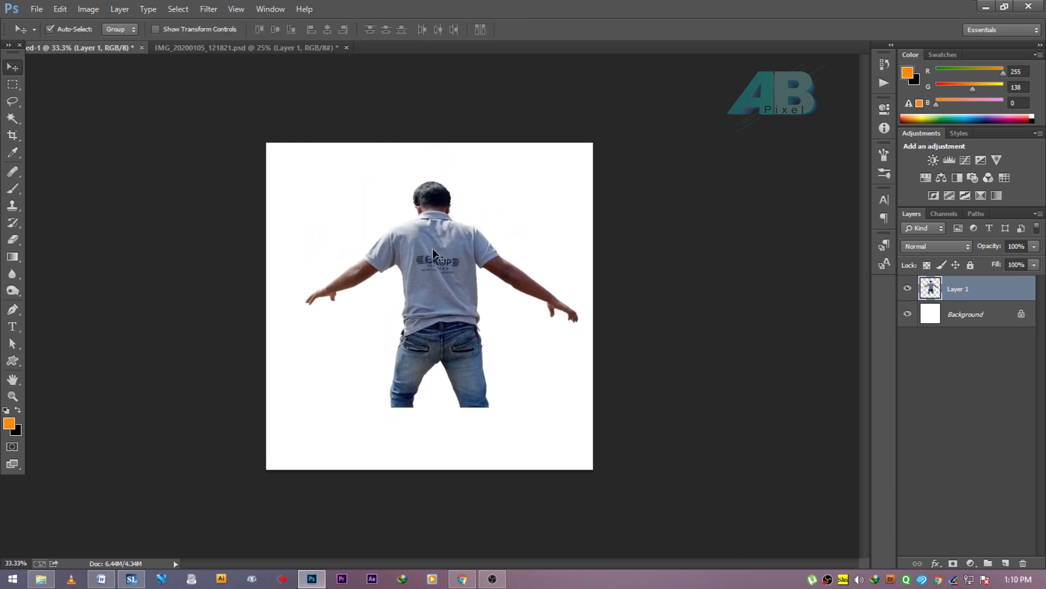
drag(430, 279, 429, 286)
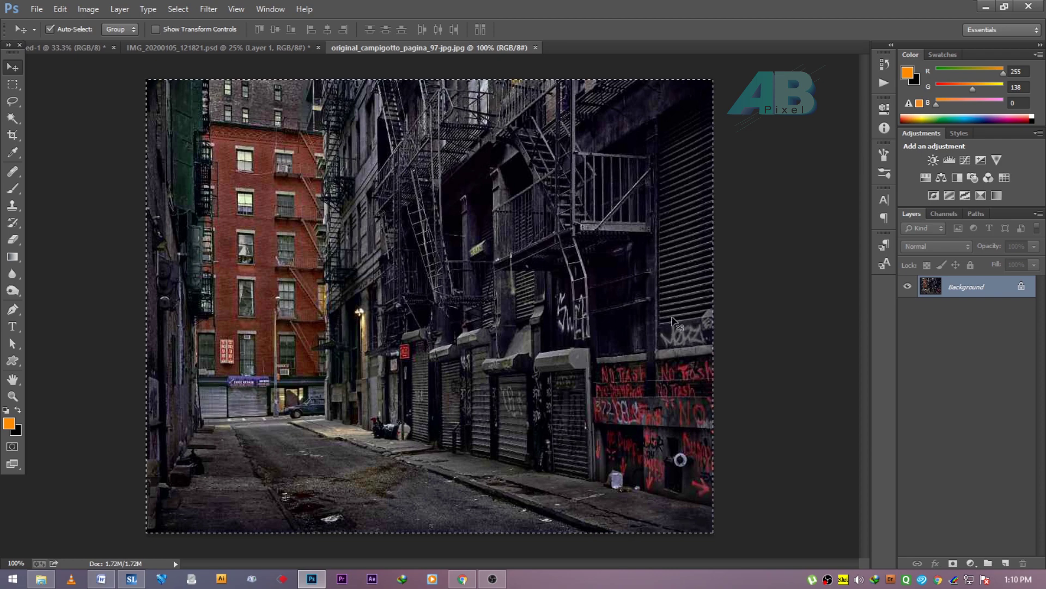
- Paste the alley photo and scale it to about 256% so it fills the canvas
key(ctrl+w)
key(ctrl+v)
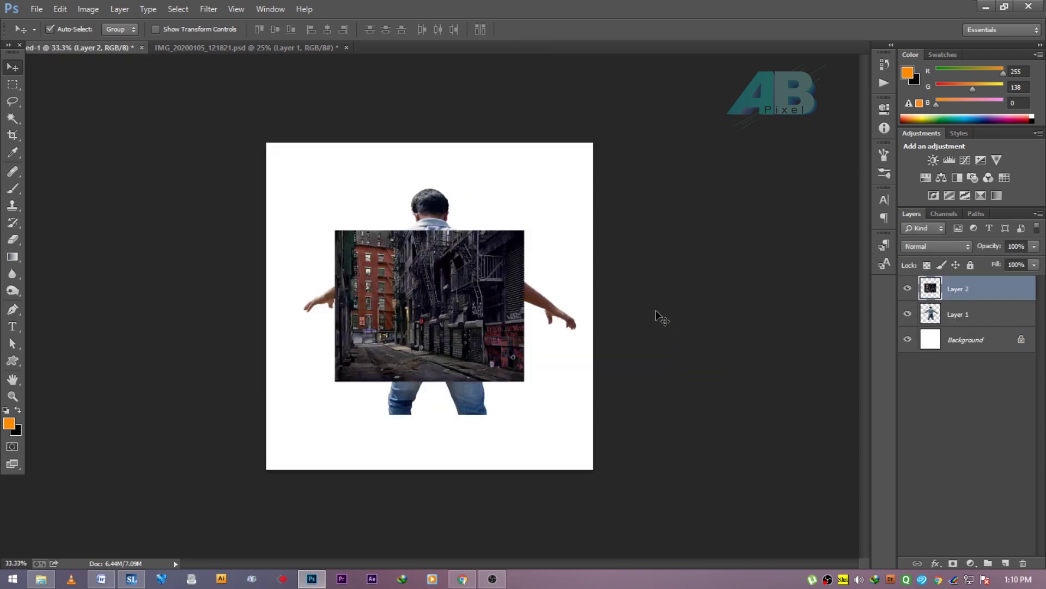
key(ctrl+t)
drag(533, 383, 673, 488)
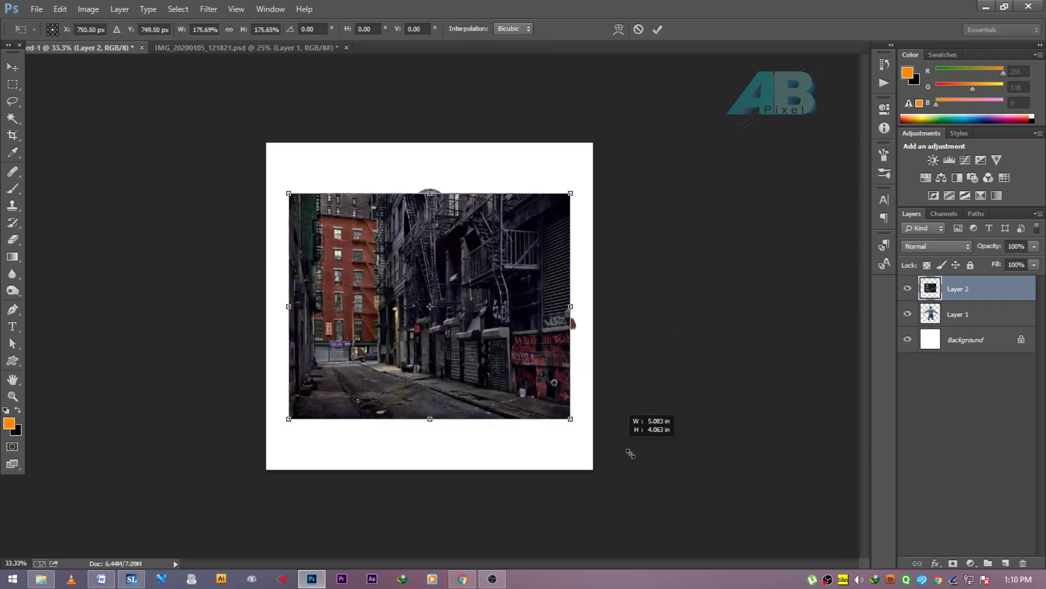
drag(614, 387, 662, 378)
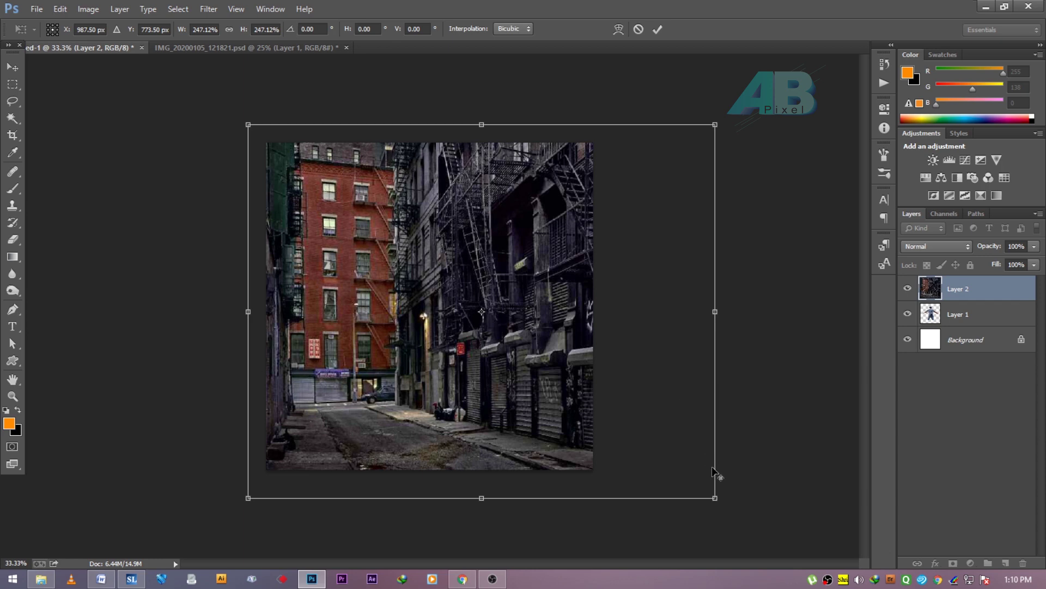
drag(715, 497, 724, 505)
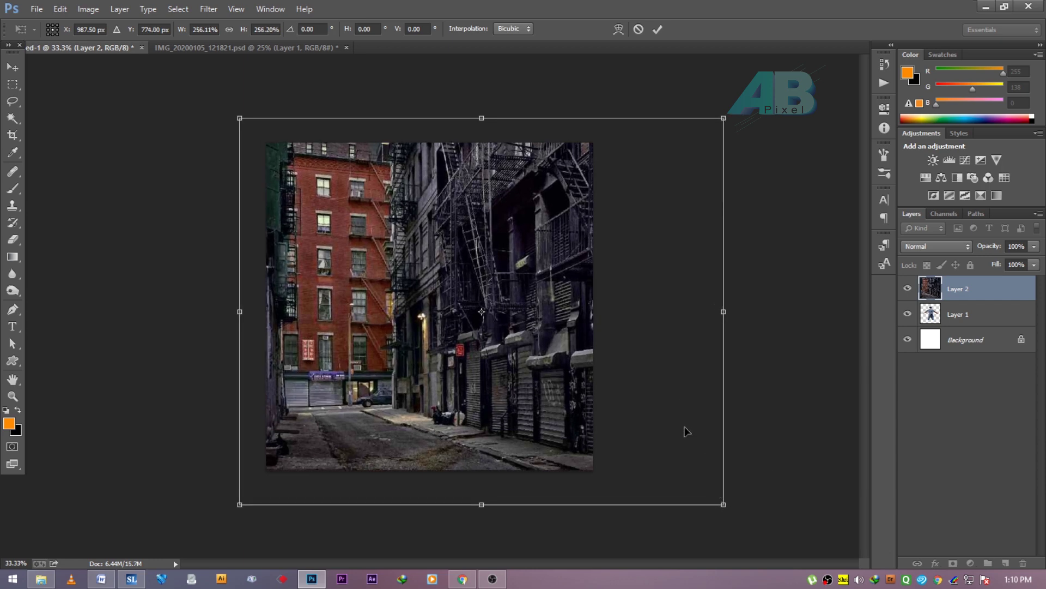
drag(685, 431, 693, 434)
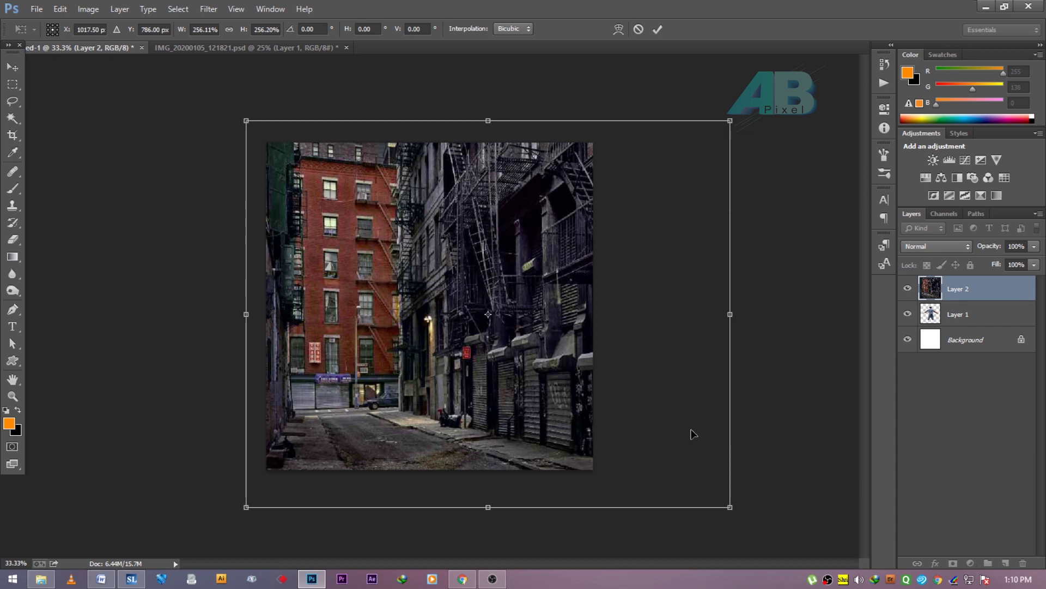
key(shift+Right)
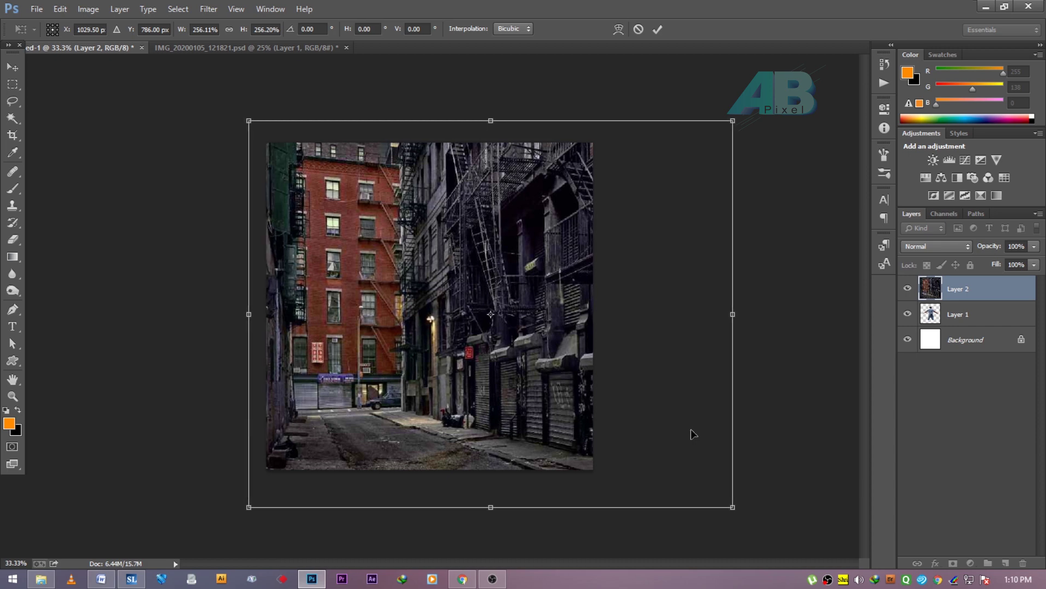
drag(641, 380, 646, 378)
key(Return)
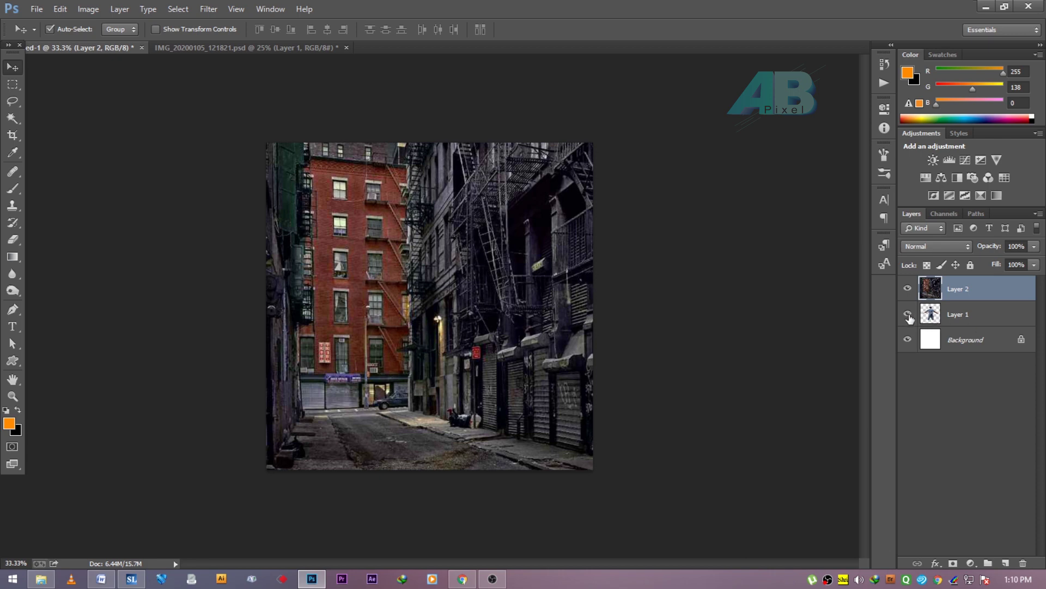
- Place the alley layer beneath the man and nudge him slightly left and down
drag(975, 297, 966, 326)
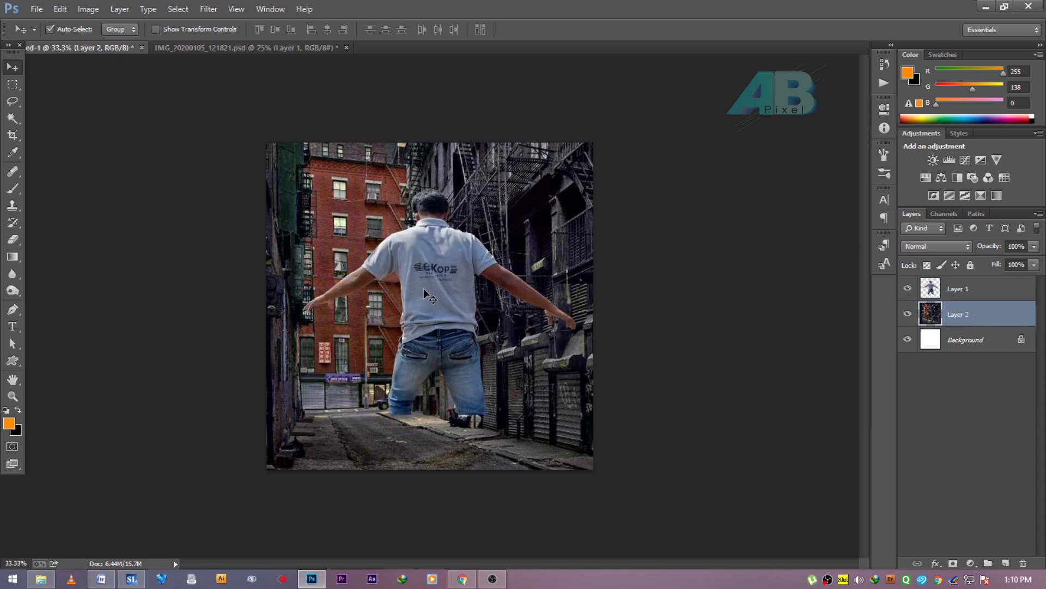
drag(438, 300, 435, 302)
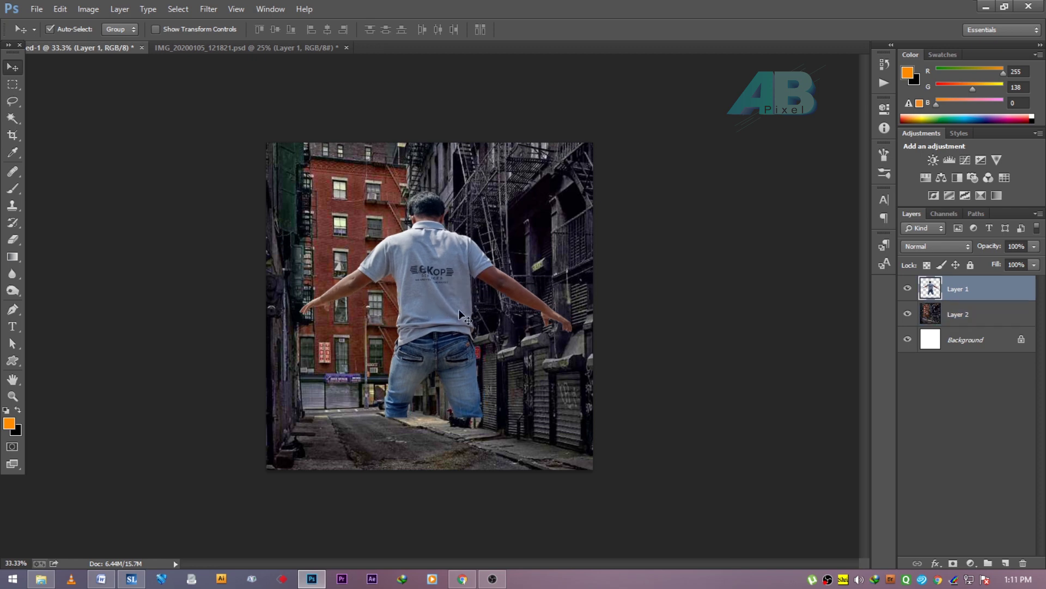
drag(440, 309, 439, 318)
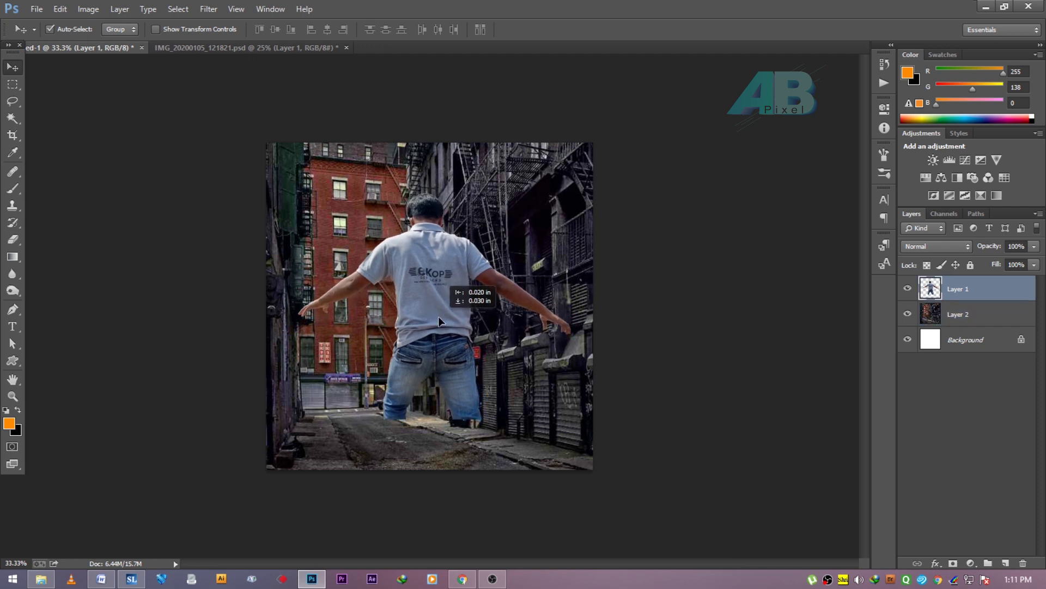
- Apply a 4.1-pixel Gaussian Blur to the alley layer, Layer 2
click(1014, 316)
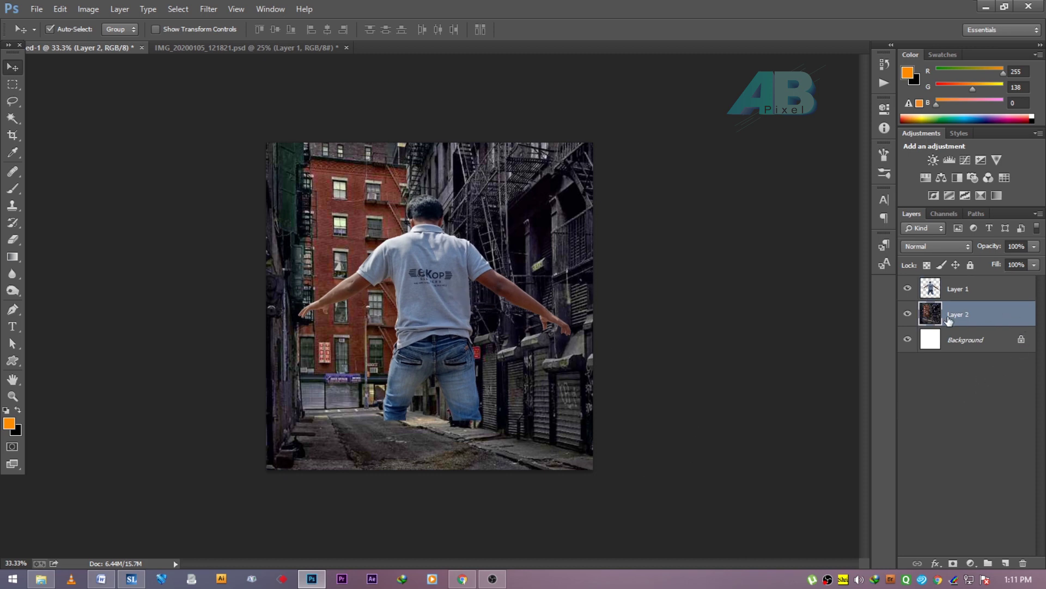
click(208, 10)
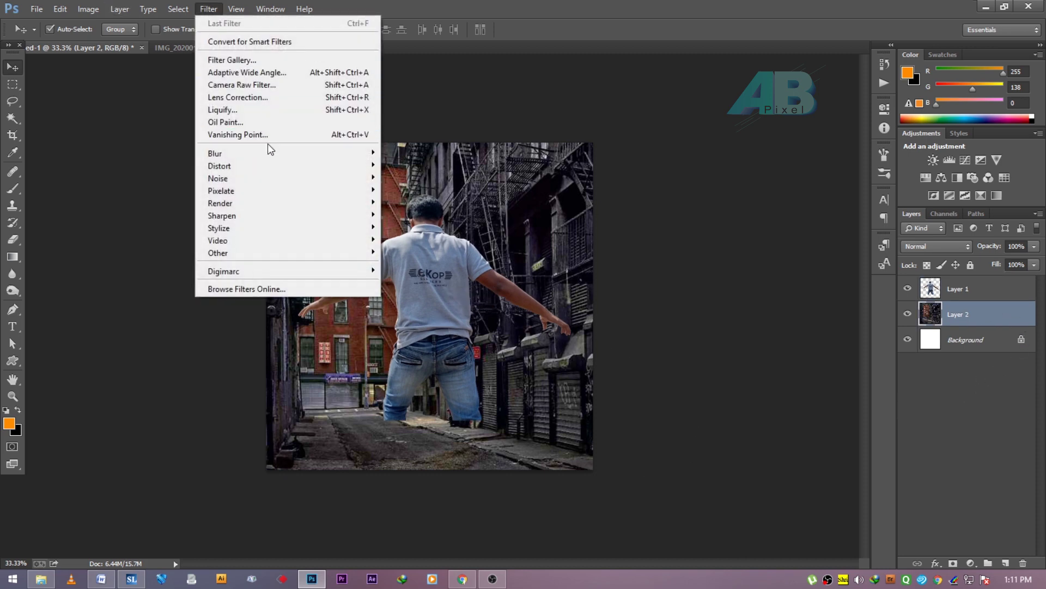
mouse_move(215, 153)
click(410, 246)
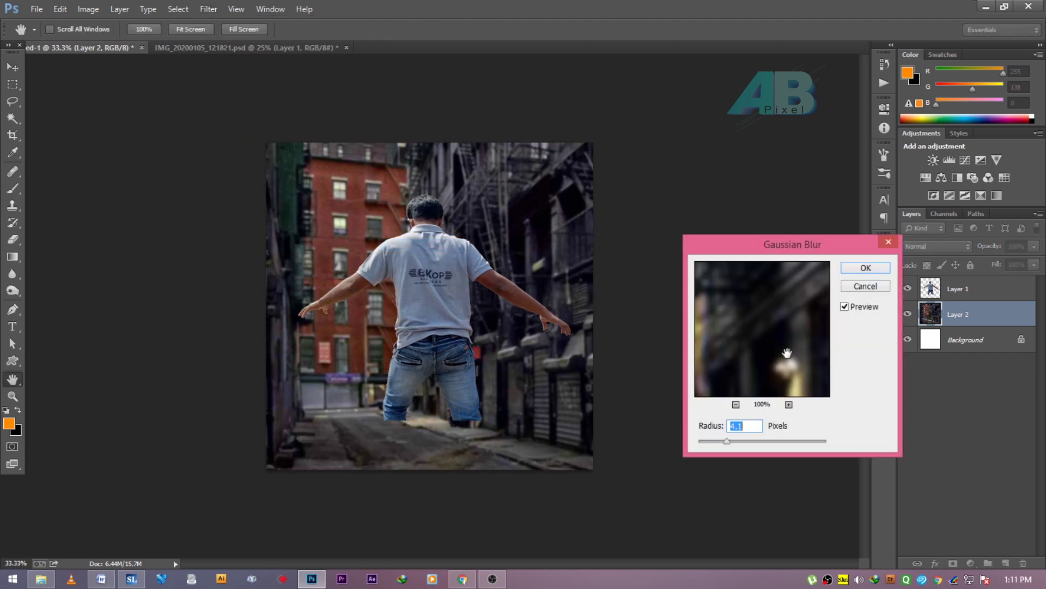
click(726, 442)
click(868, 267)
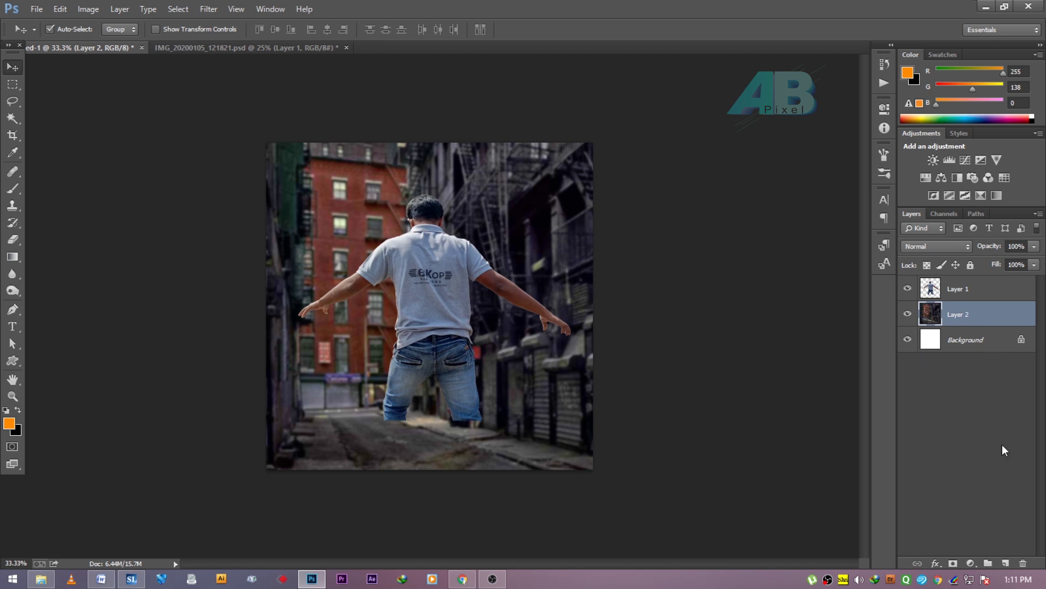
- Add a Curves layer clipped to the alley, pull it down to darken, then select the man
click(970, 563)
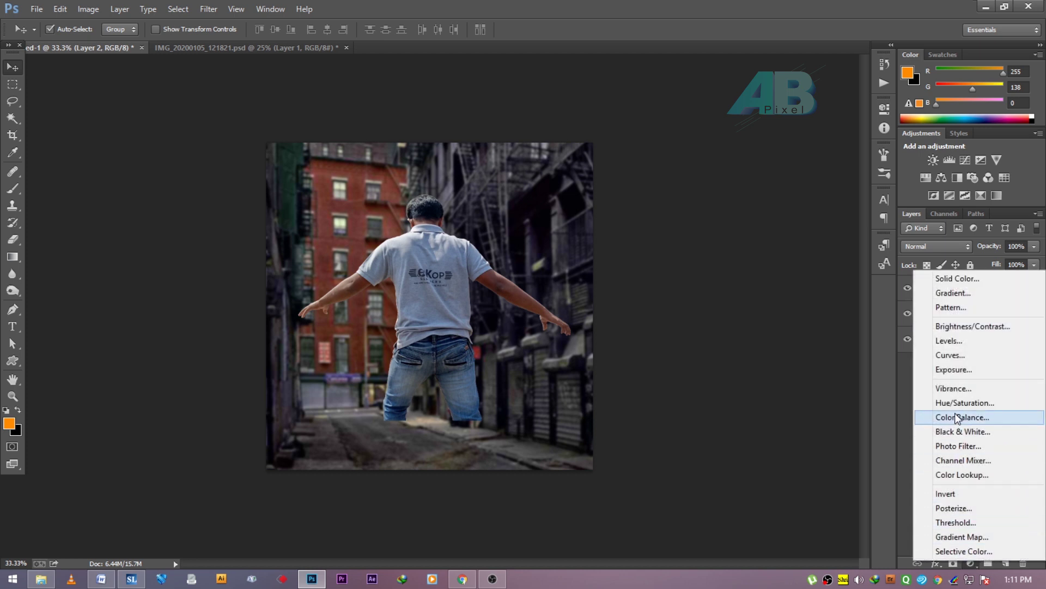
click(957, 360)
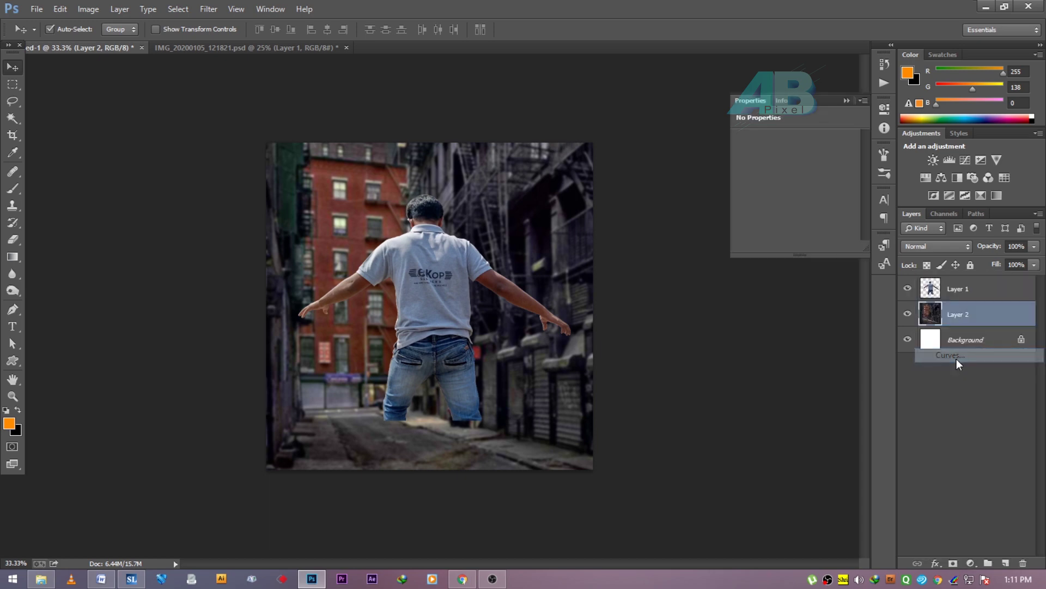
right_click(994, 315)
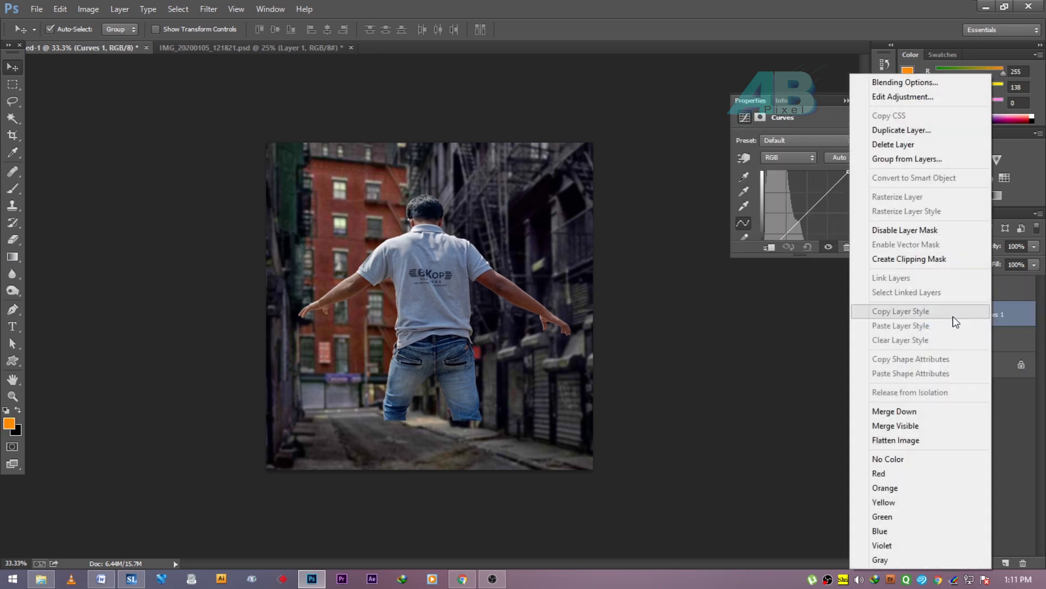
click(912, 259)
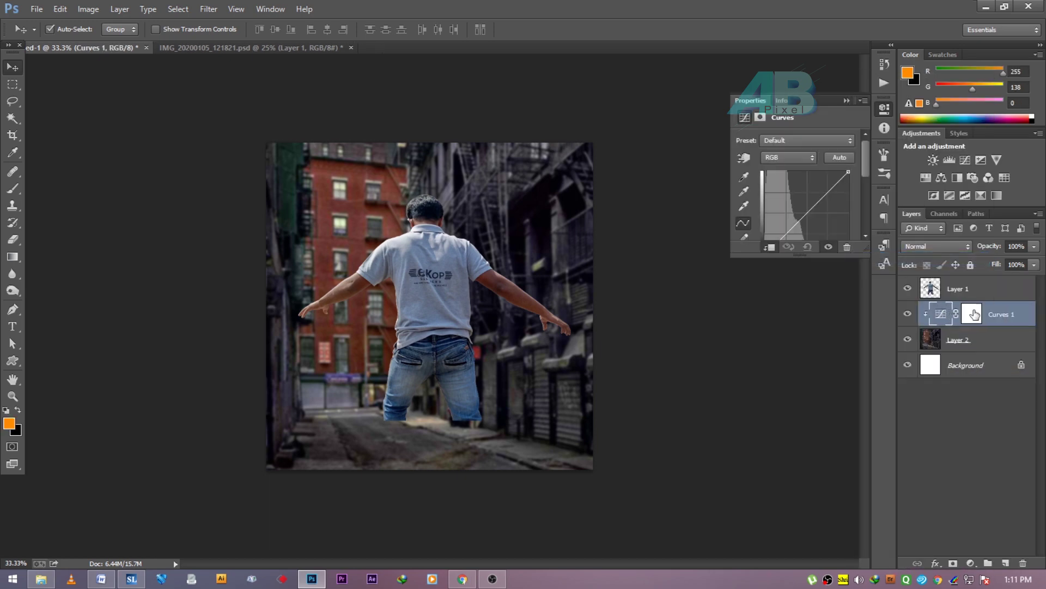
click(819, 203)
drag(819, 203, 823, 207)
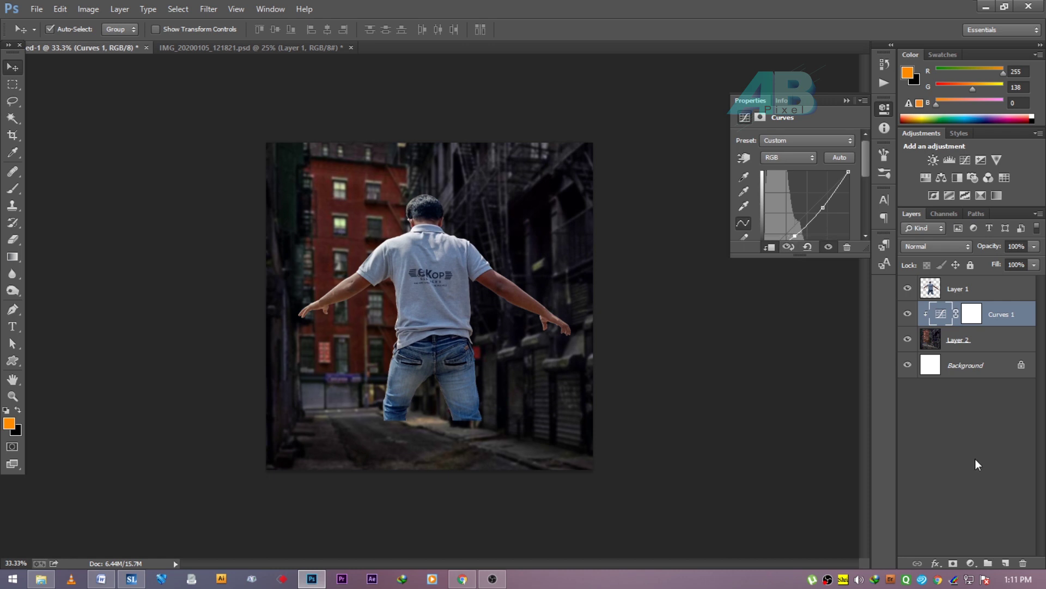
click(972, 427)
click(511, 310)
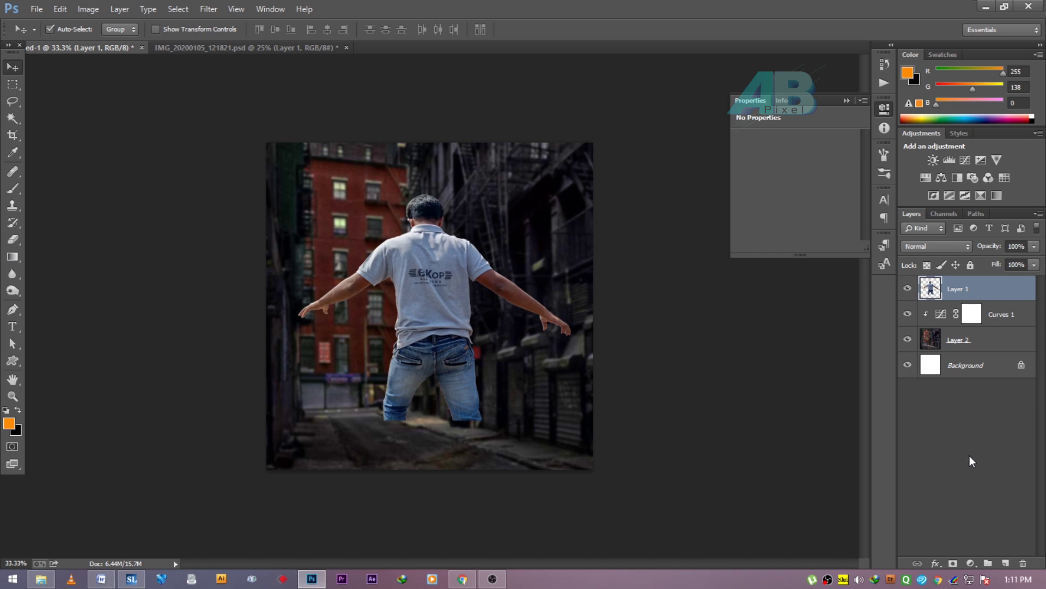
click(971, 562)
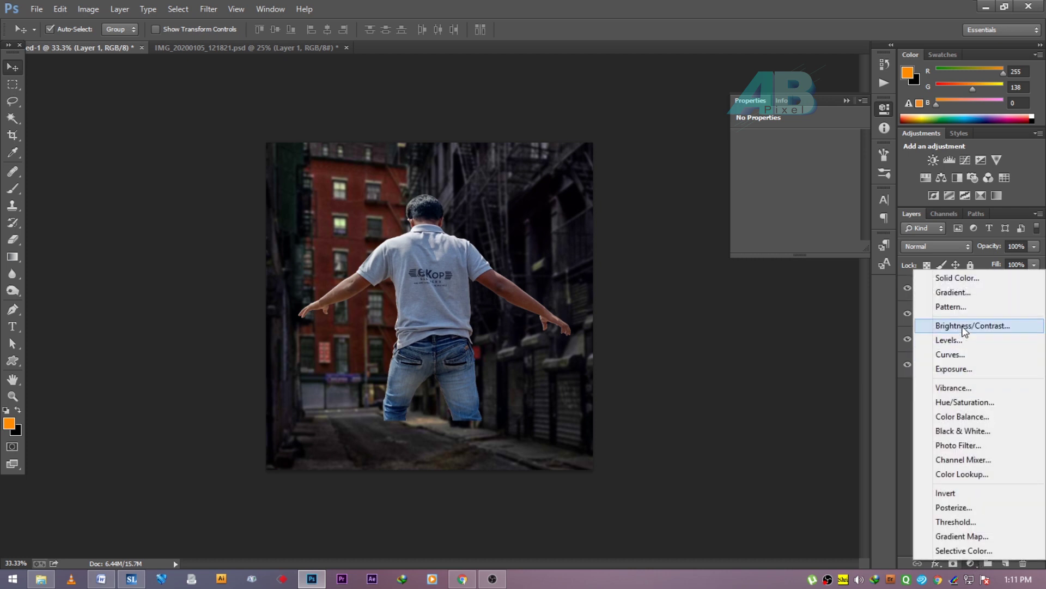
- Clip a Curves 2 layer to the man, bend it down to darken him, and show the portal image
click(949, 355)
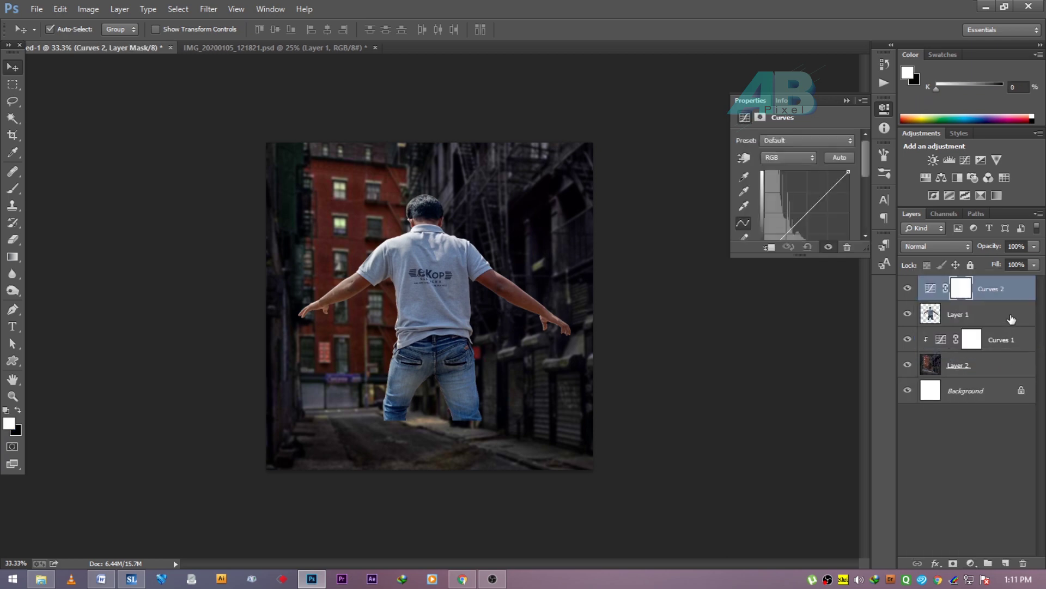
right_click(1009, 290)
click(924, 259)
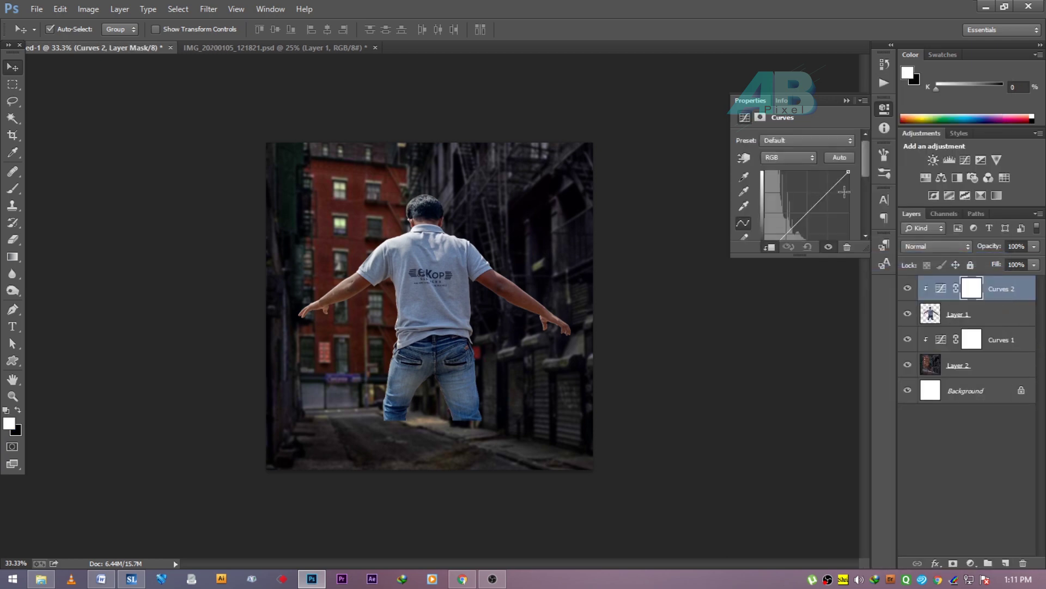
drag(829, 198, 827, 200)
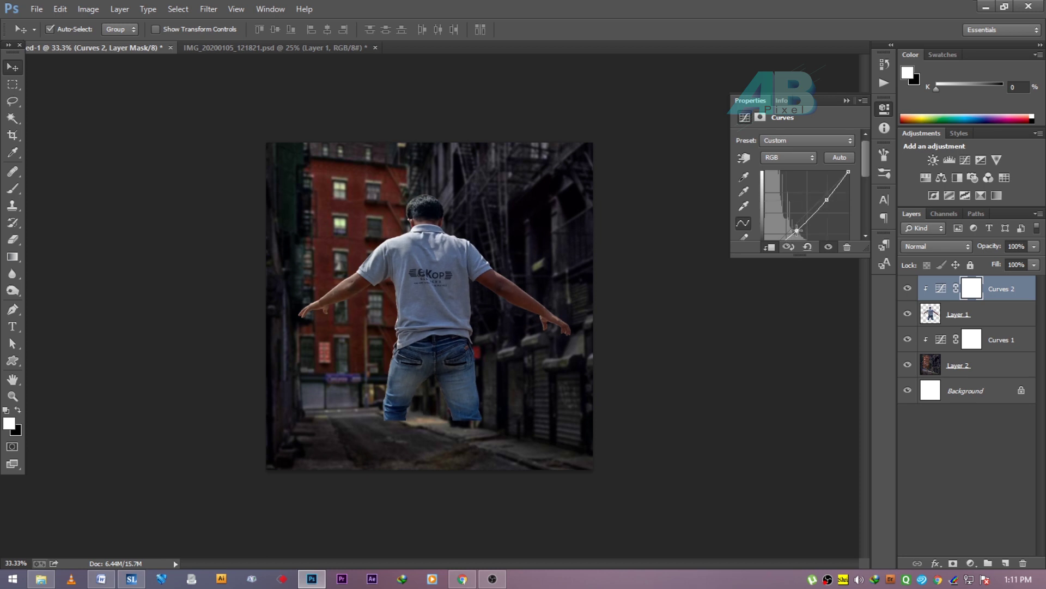
drag(797, 229, 794, 231)
click(913, 407)
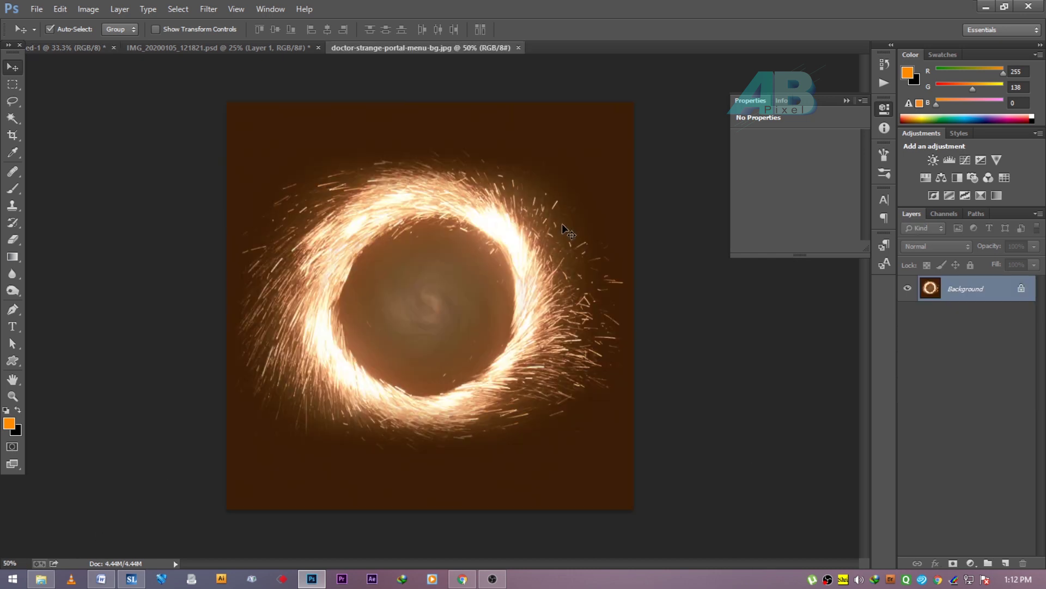
- Copy the spark ring image, close it, and paste it into the composite as Layer 3
key(ctrl+a)
key(ctrl+w)
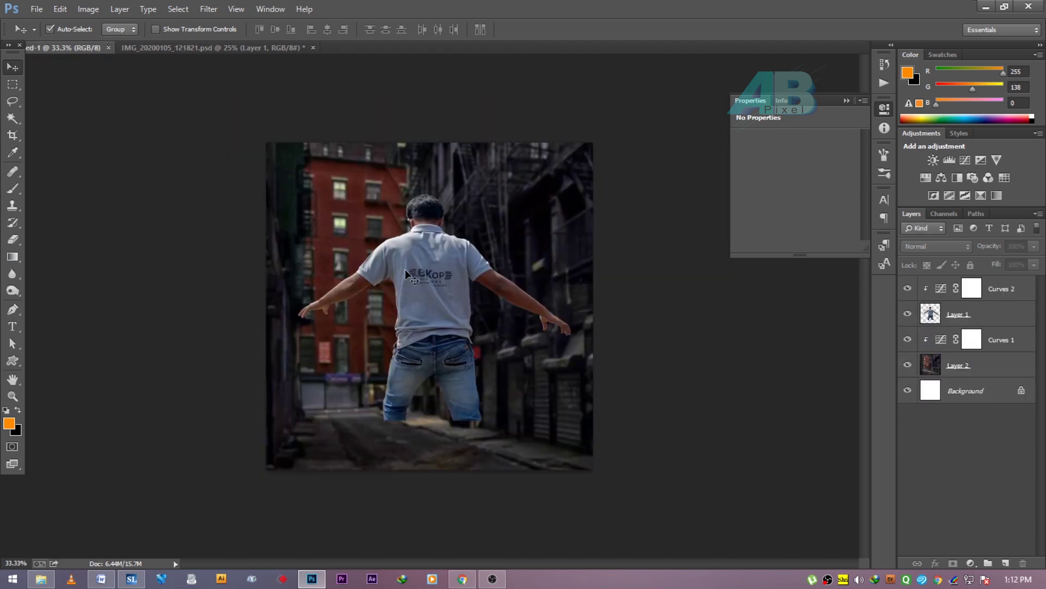
key(ctrl+v)
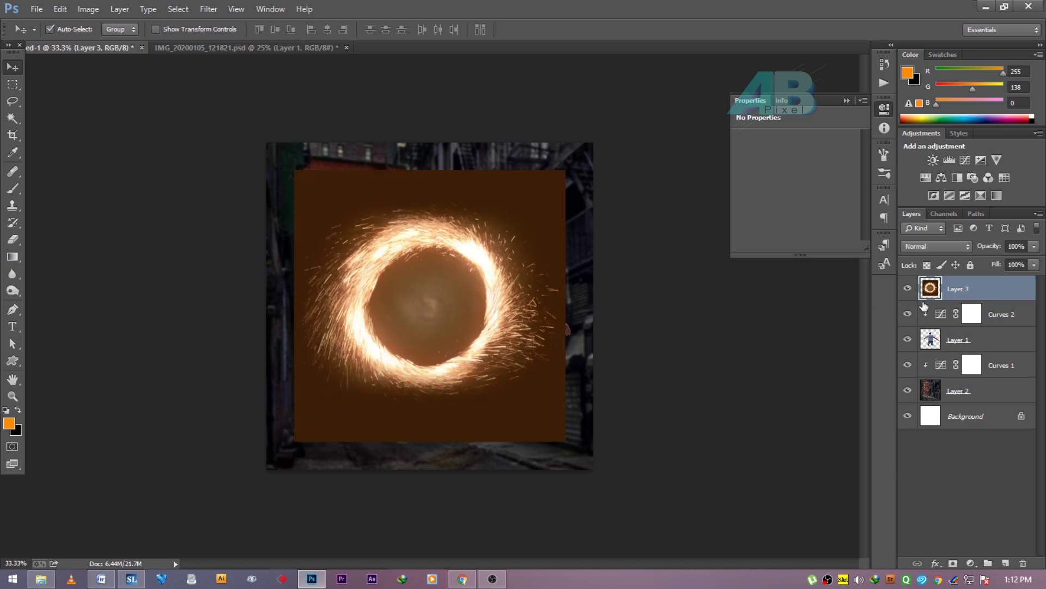
- Darken the ring's backdrop with Levels: black point 19, gamma 0.45
click(108, 8)
mouse_move(107, 42)
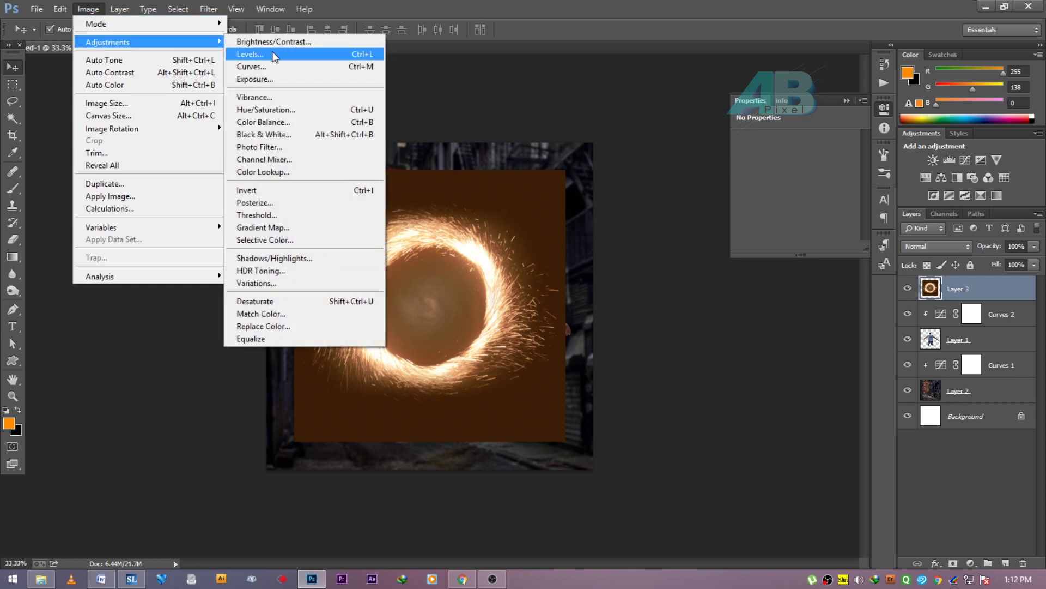
click(274, 56)
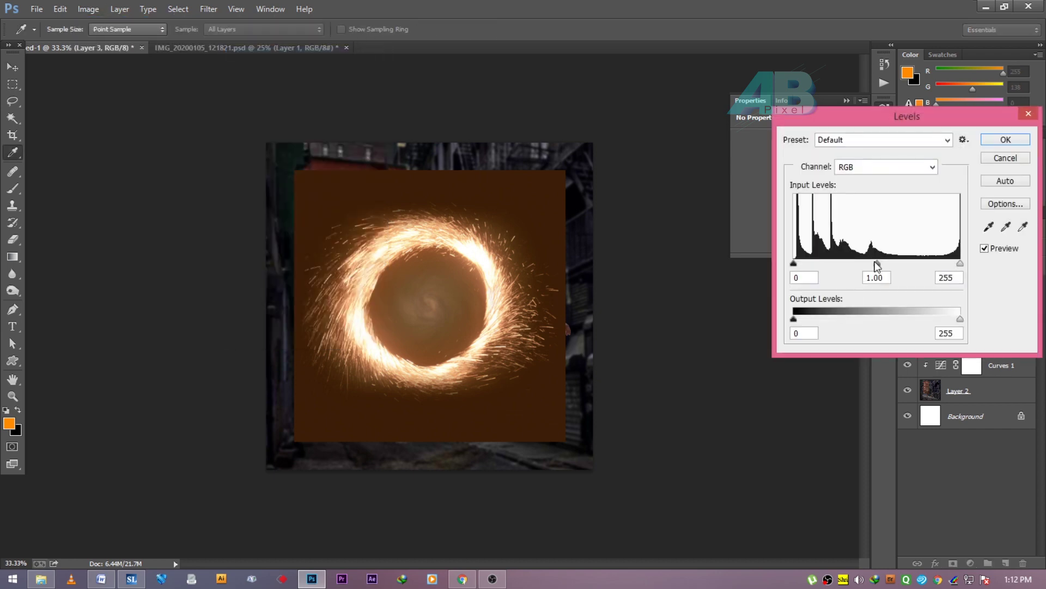
drag(877, 263, 913, 264)
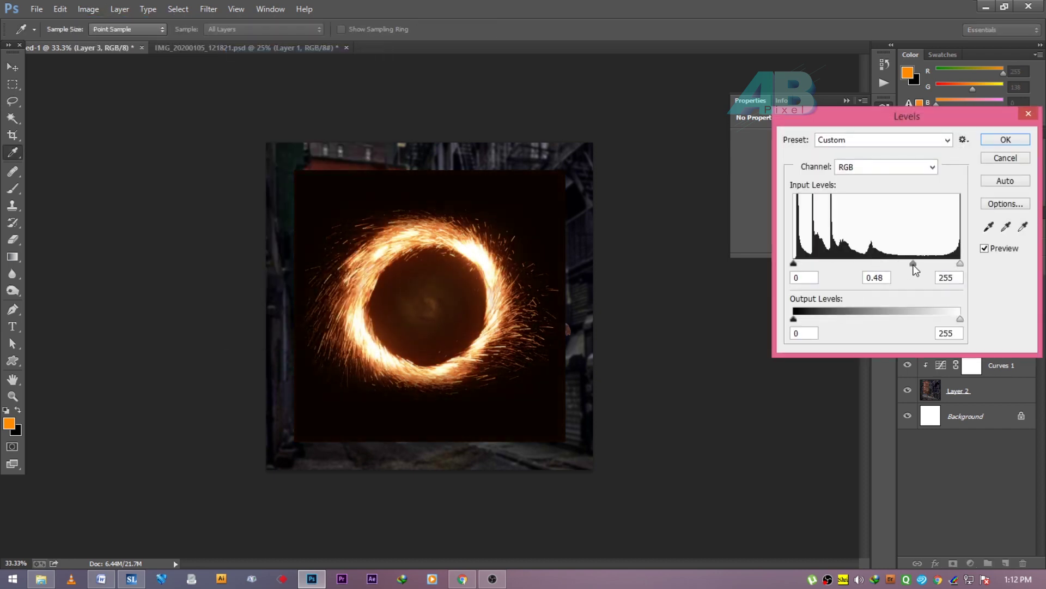
drag(794, 264, 806, 264)
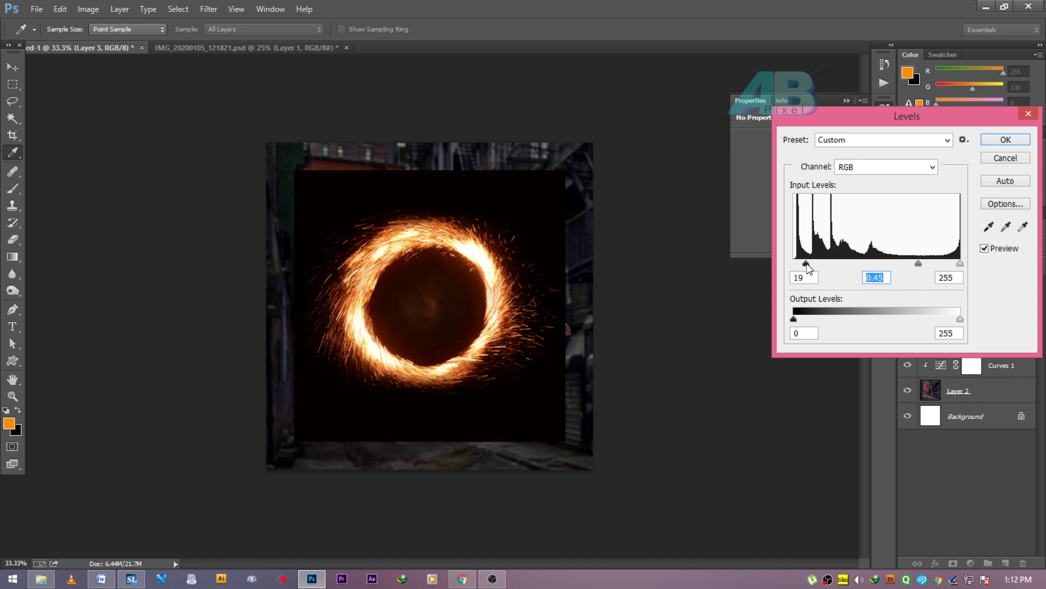
click(1006, 140)
- Set the spark ring layer's blend mode to Screen to drop its black backdrop
key(v)
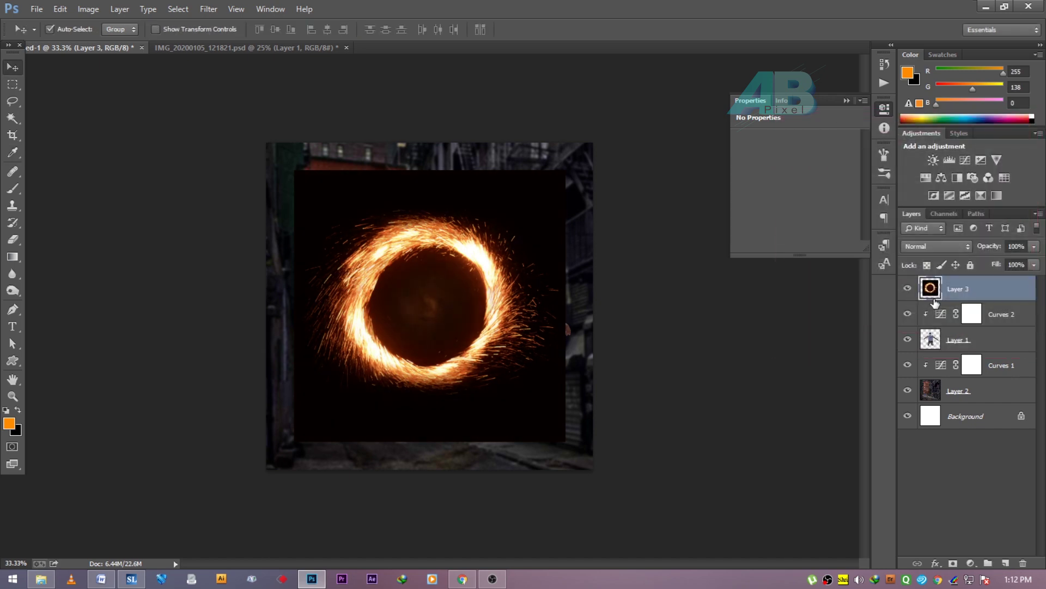
click(962, 250)
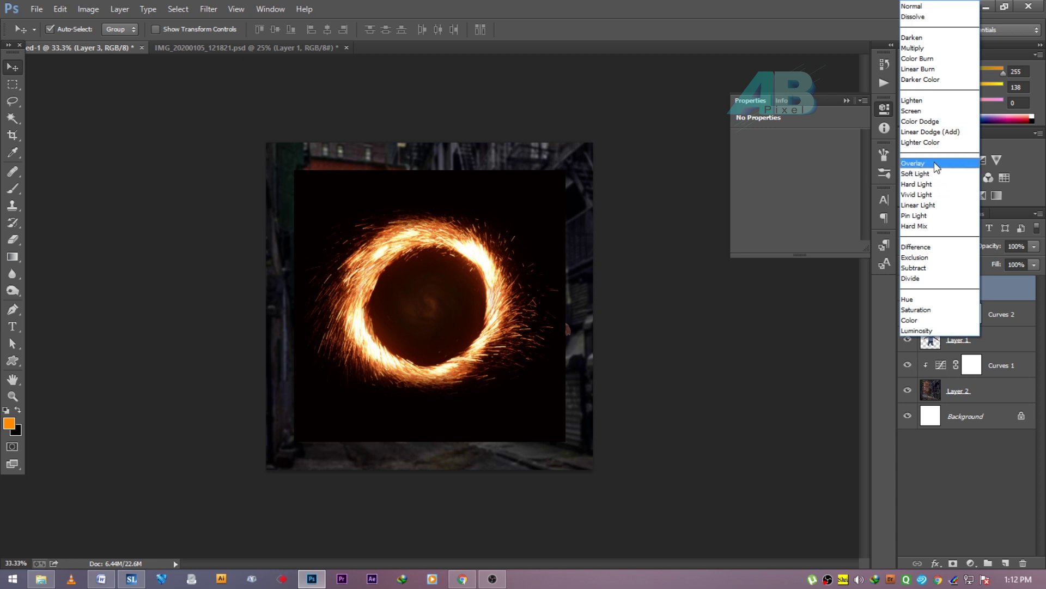
click(965, 148)
click(949, 248)
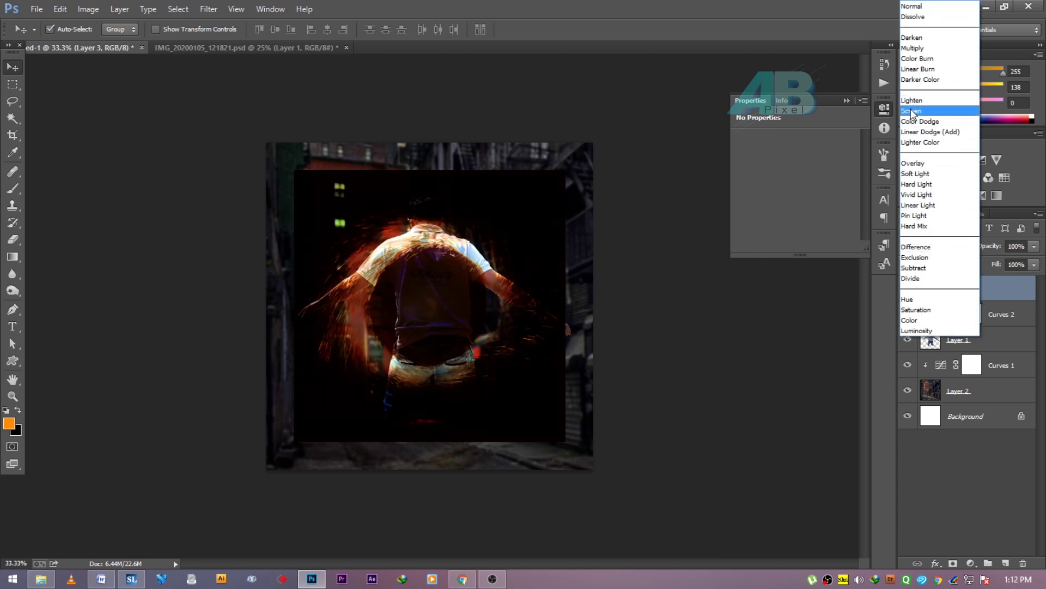
click(913, 111)
- Move the ring down around the man and taper its top with a Perspective transform
drag(499, 297, 506, 362)
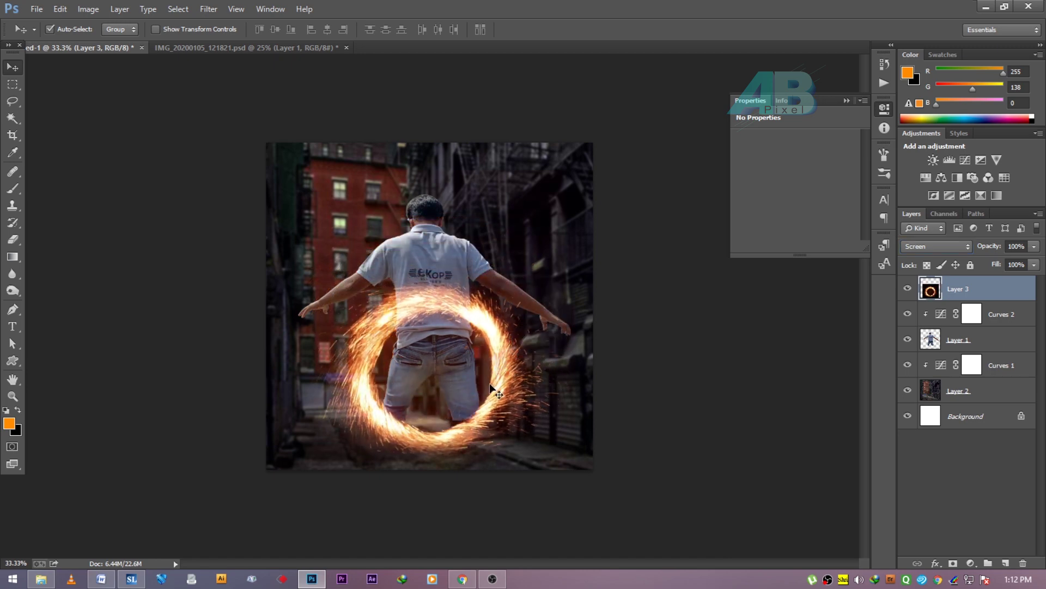
key(ctrl+t)
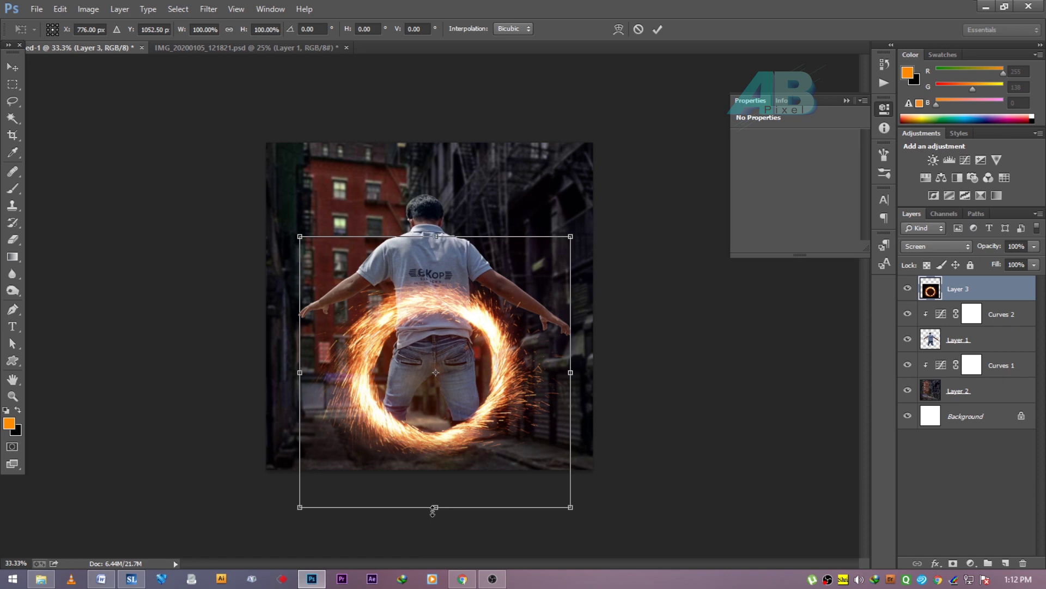
right_click(508, 376)
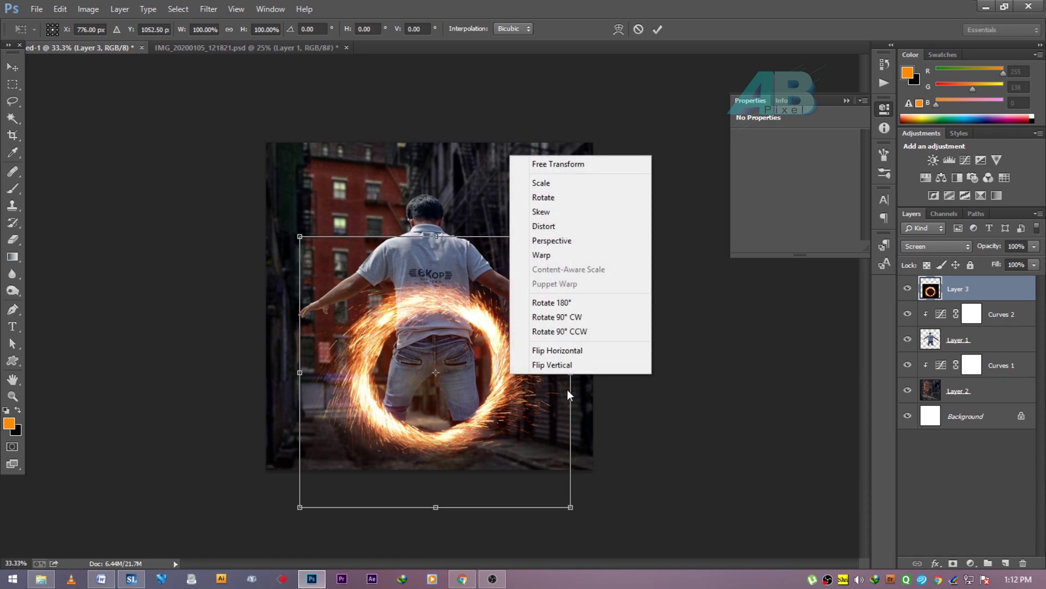
click(577, 240)
drag(571, 240, 540, 245)
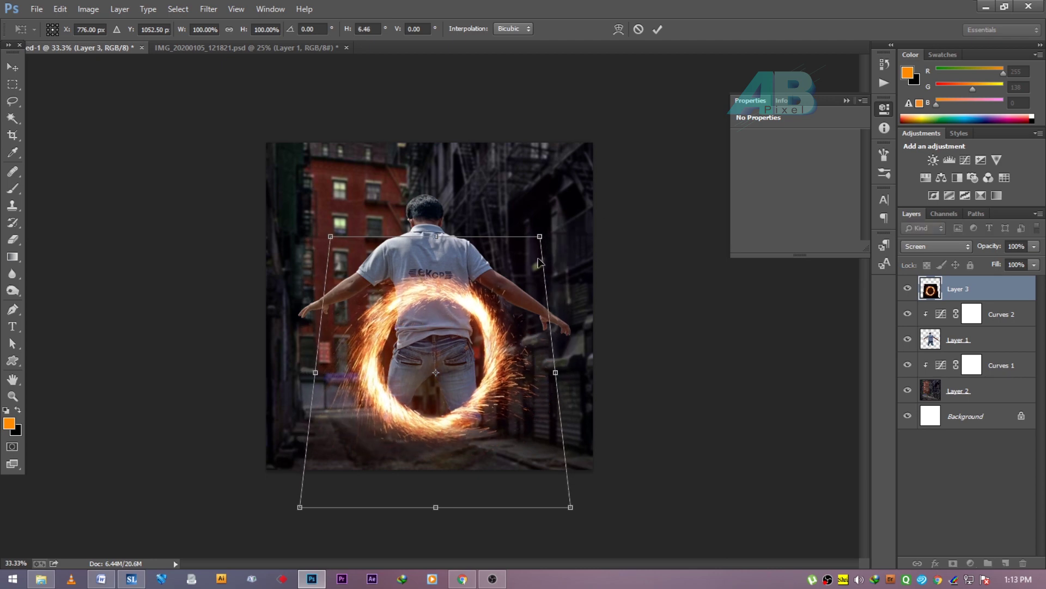
key(Return)
- Squash the ring into a wide flat ellipse and position it around the man's hips
key(ctrl+t)
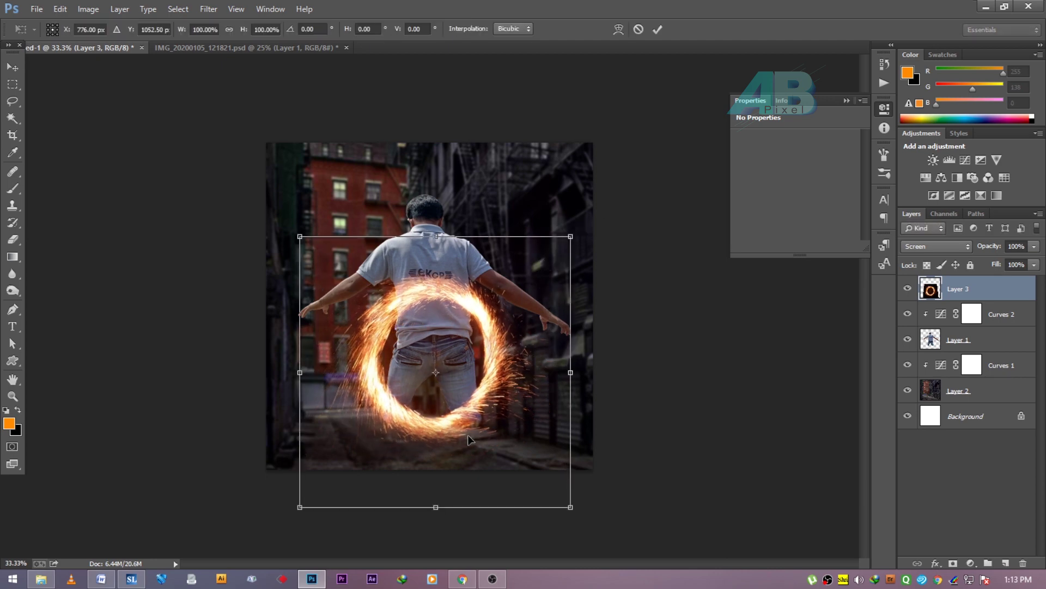
drag(434, 507, 435, 357)
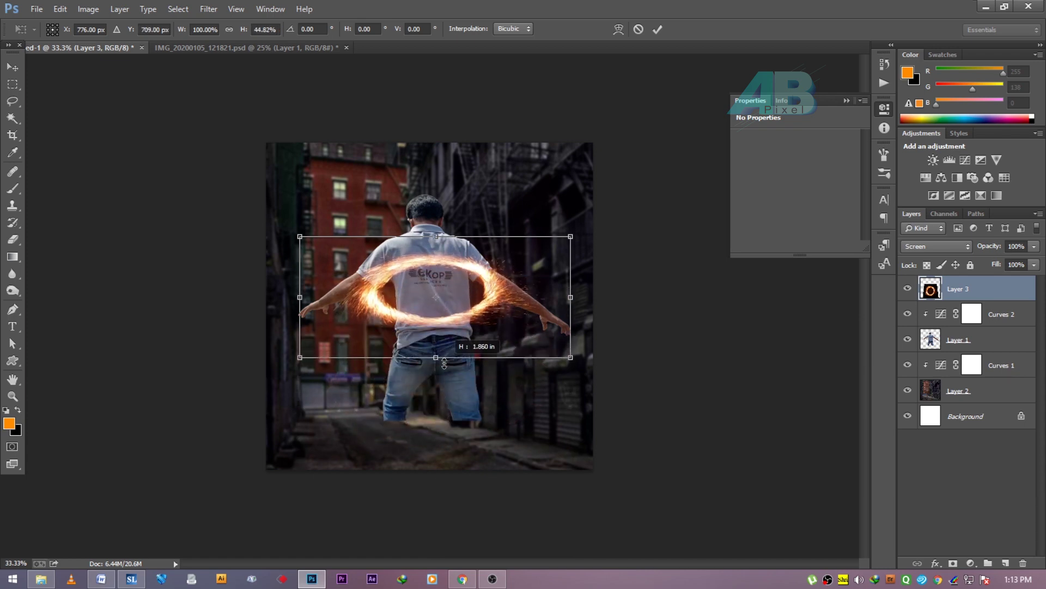
mouse_move(492, 307)
mouse_down()
mouse_move(551, 438)
mouse_move(600, 465)
mouse_up()
mouse_move(516, 380)
mouse_down()
mouse_move(516, 390)
mouse_move(516, 378)
mouse_up()
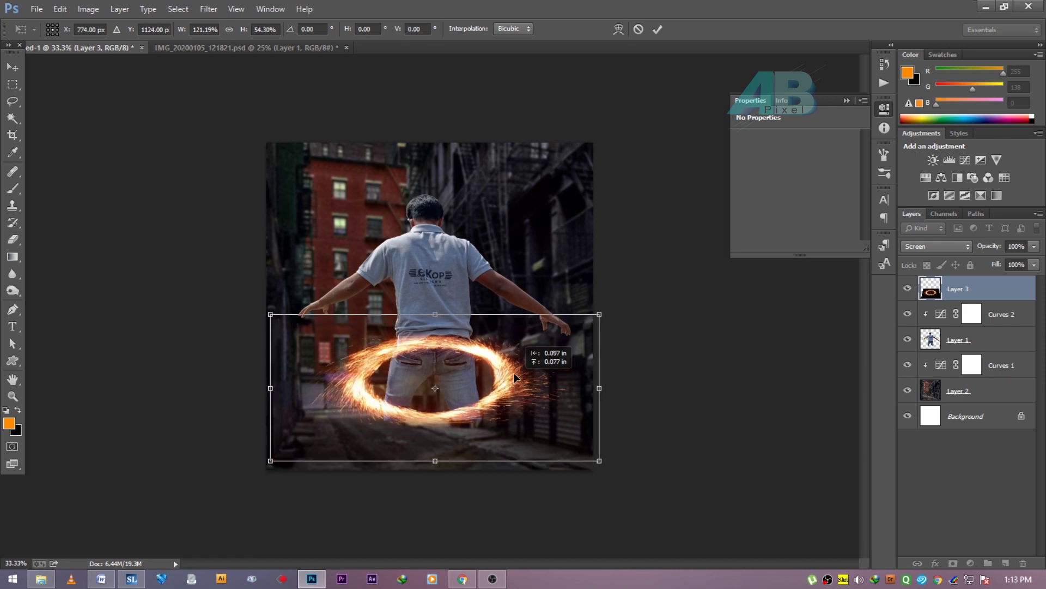
drag(513, 372, 513, 365)
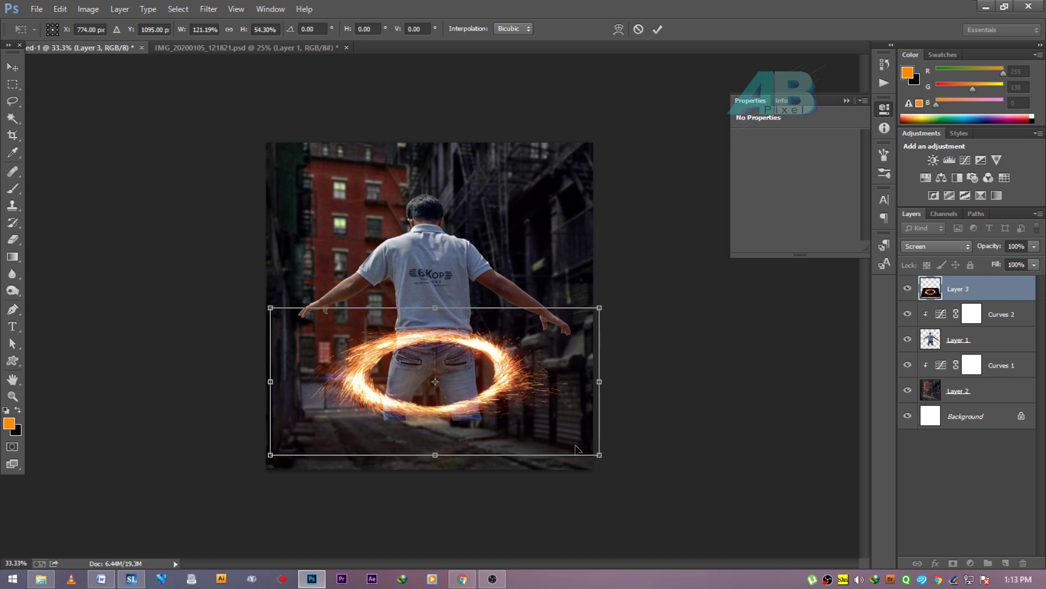
drag(599, 454, 598, 454)
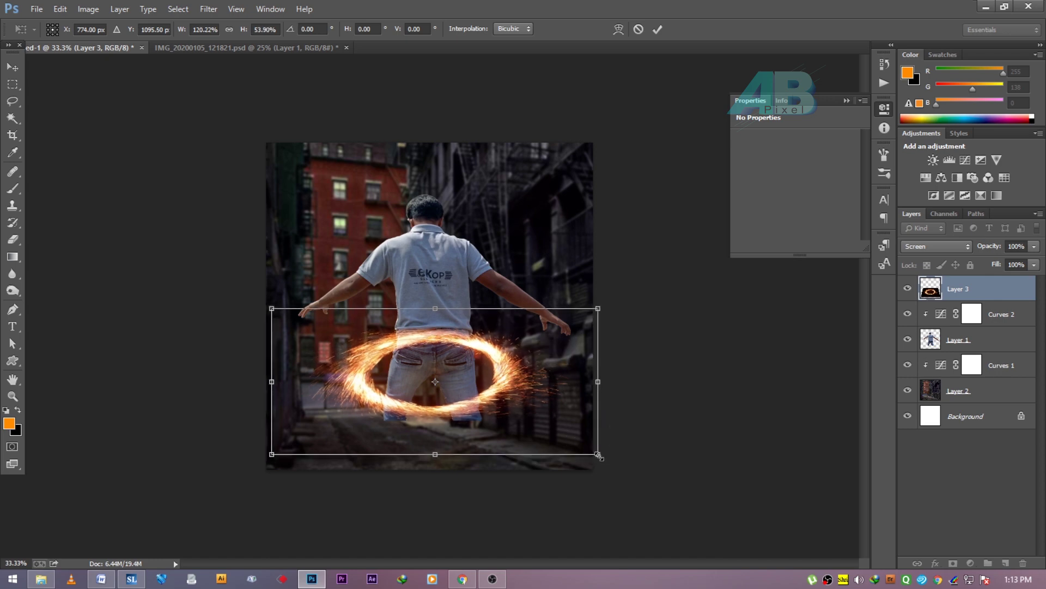
drag(442, 459, 443, 420)
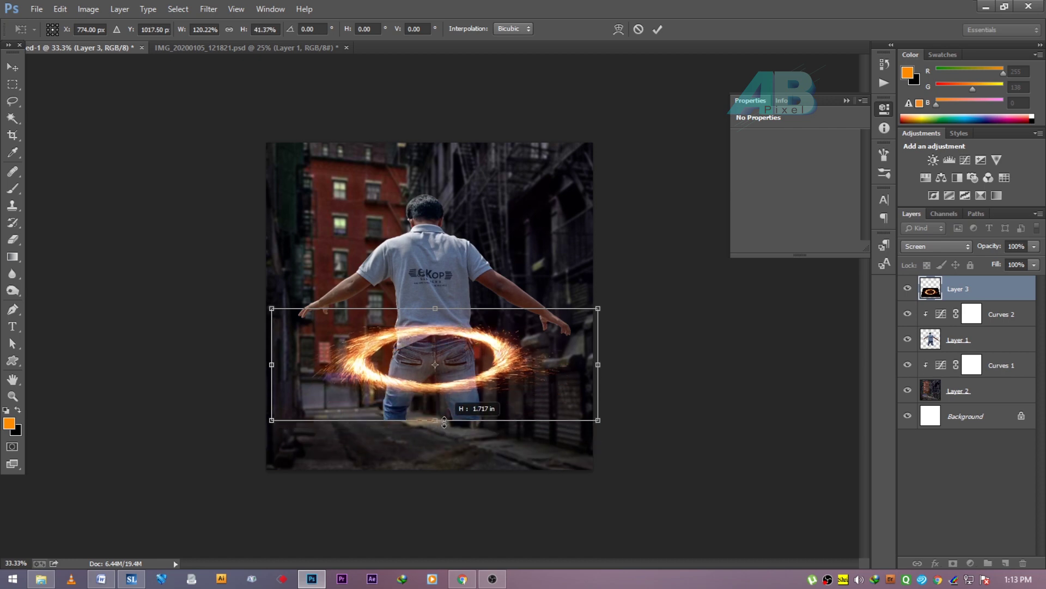
drag(504, 362, 506, 384)
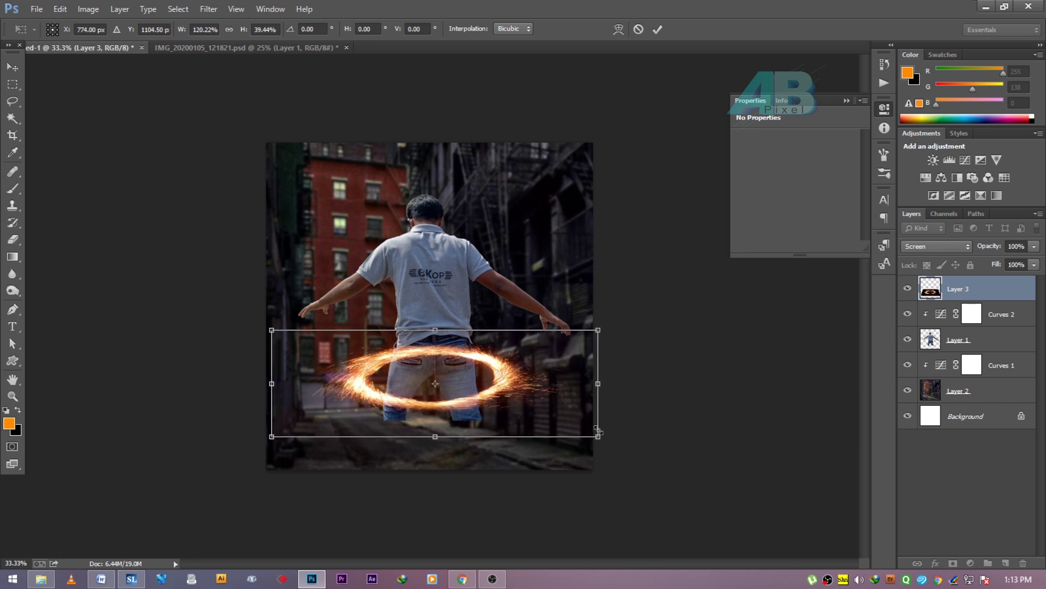
drag(598, 437, 619, 443)
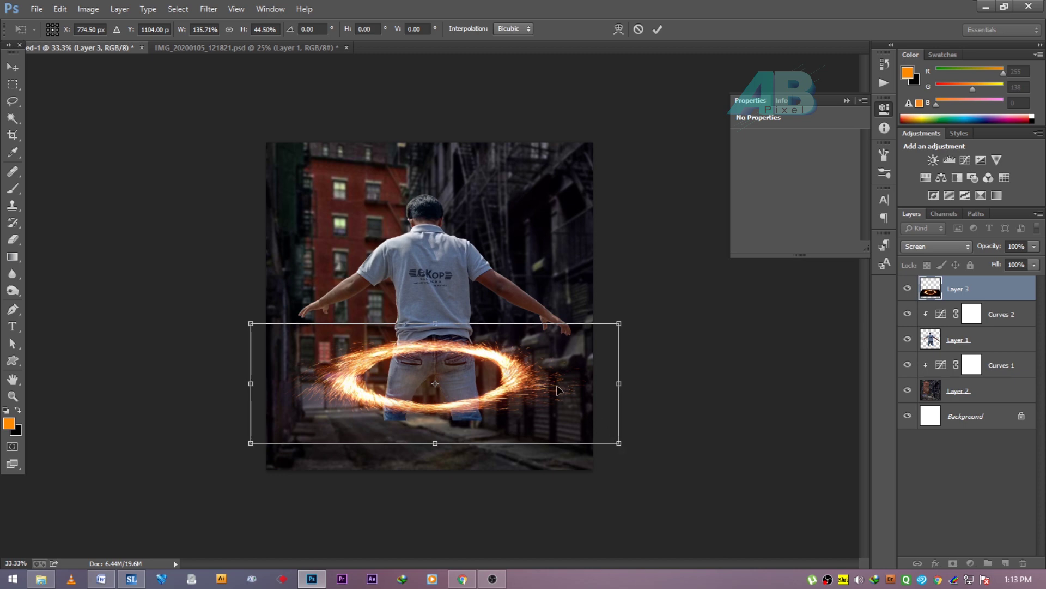
drag(621, 446, 614, 447)
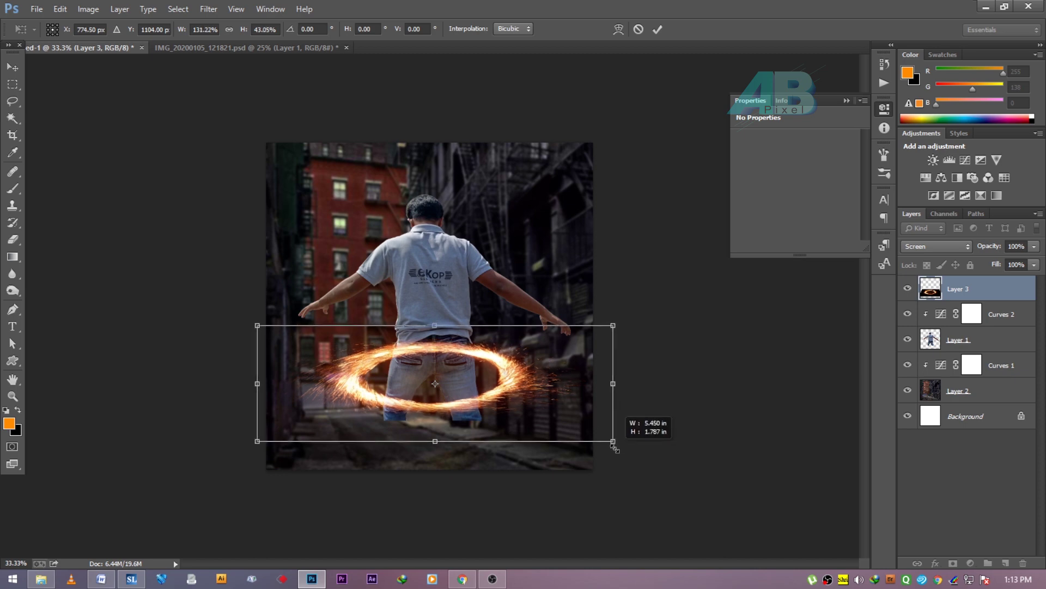
key(Return)
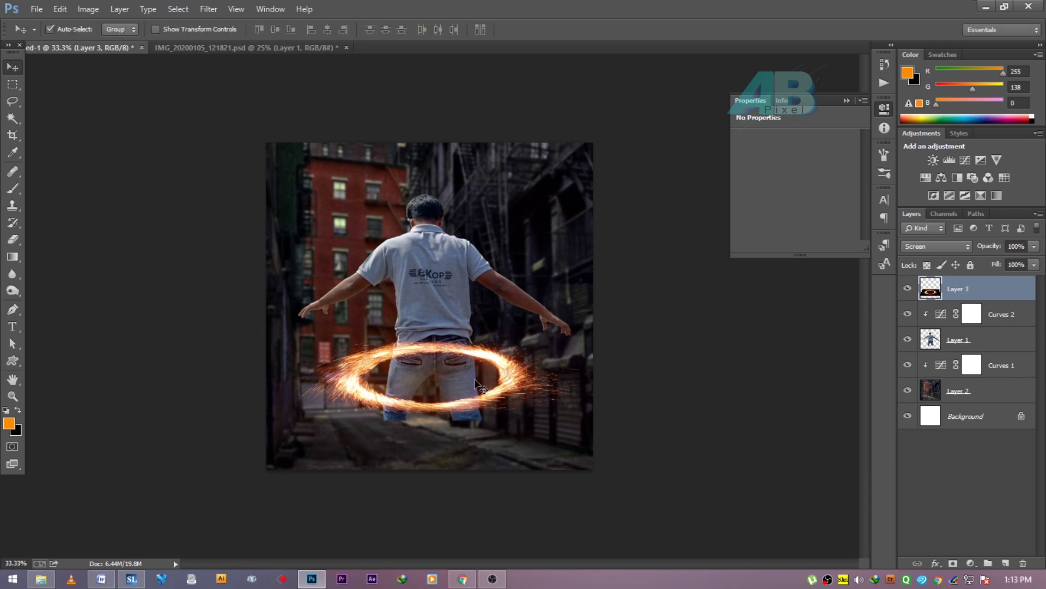
- Move the ring layer below Layer 1 and add a layer mask to Layer 1
key(ctrl+bracketleft)
key(ctrl+bracketleft)
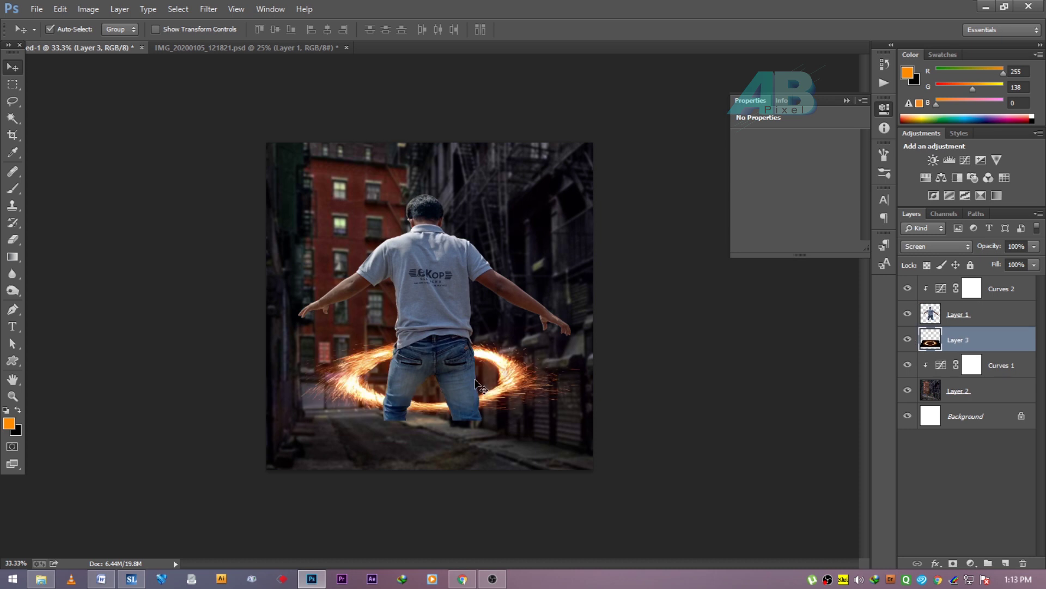
click(447, 357)
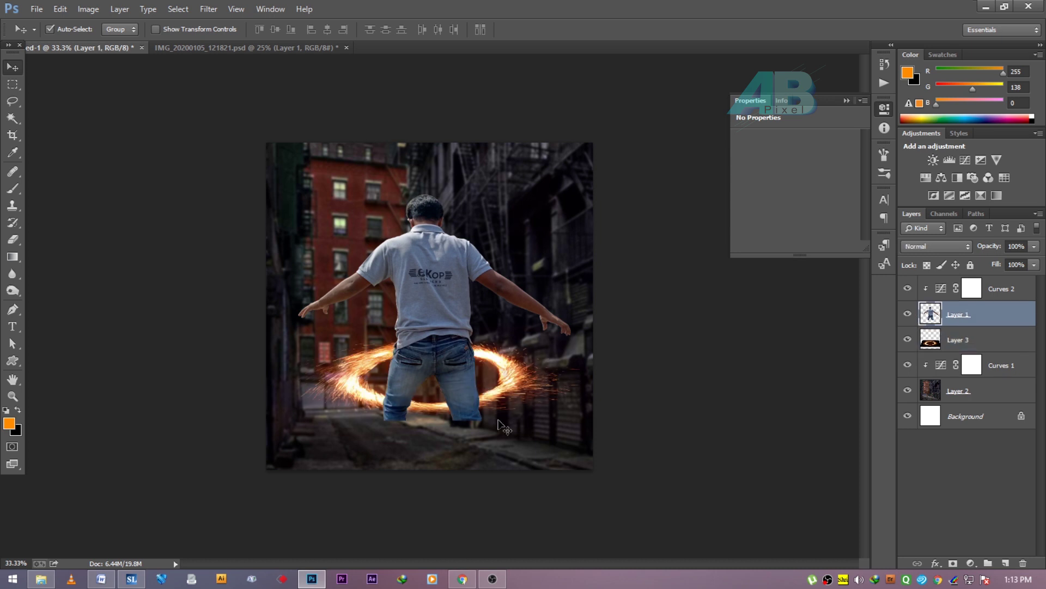
click(953, 563)
- Paint black on the man's mask over the jeans' lower edges so the ring's sparks show
key(b)
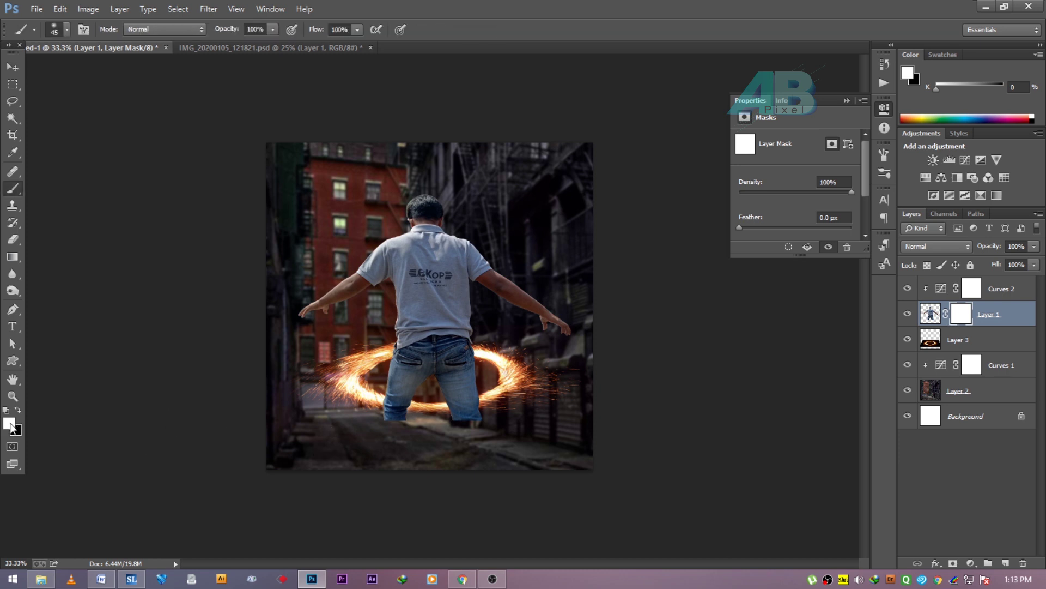
key(x)
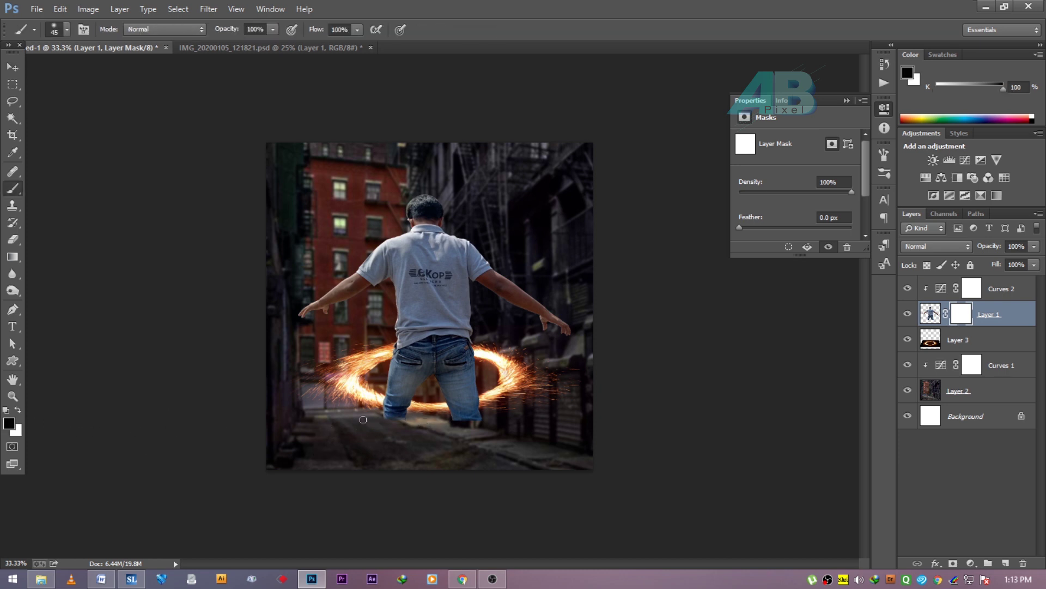
drag(363, 412, 452, 429)
scroll(352, 400, up, 2)
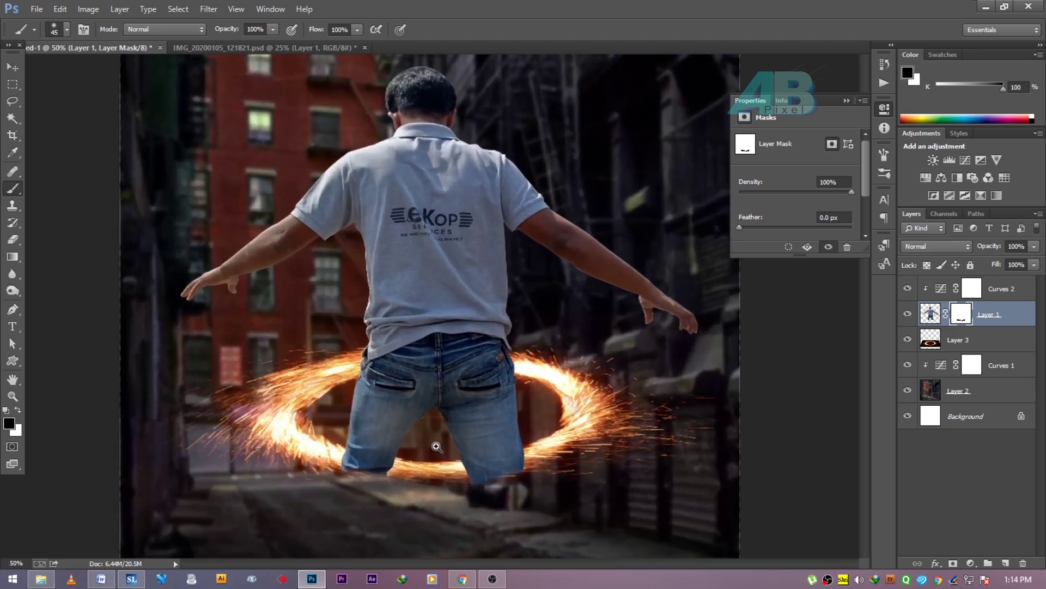
scroll(515, 381, up, 2)
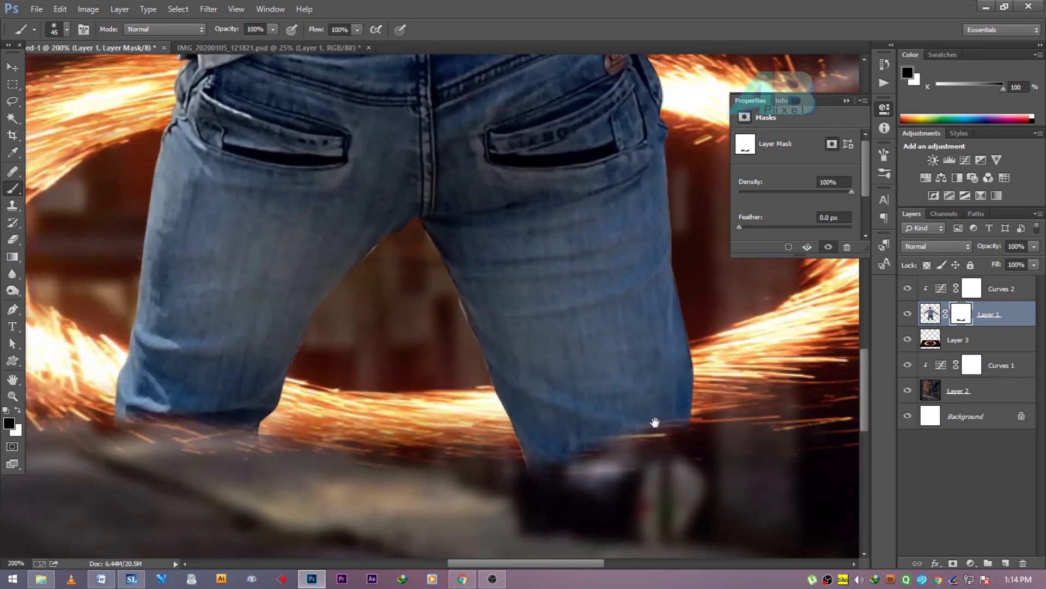
mouse_move(729, 424)
mouse_down()
mouse_move(563, 421)
mouse_move(105, 381)
mouse_move(184, 409)
mouse_move(121, 370)
mouse_move(267, 403)
mouse_move(536, 415)
mouse_move(463, 418)
mouse_move(567, 403)
mouse_move(714, 360)
mouse_up()
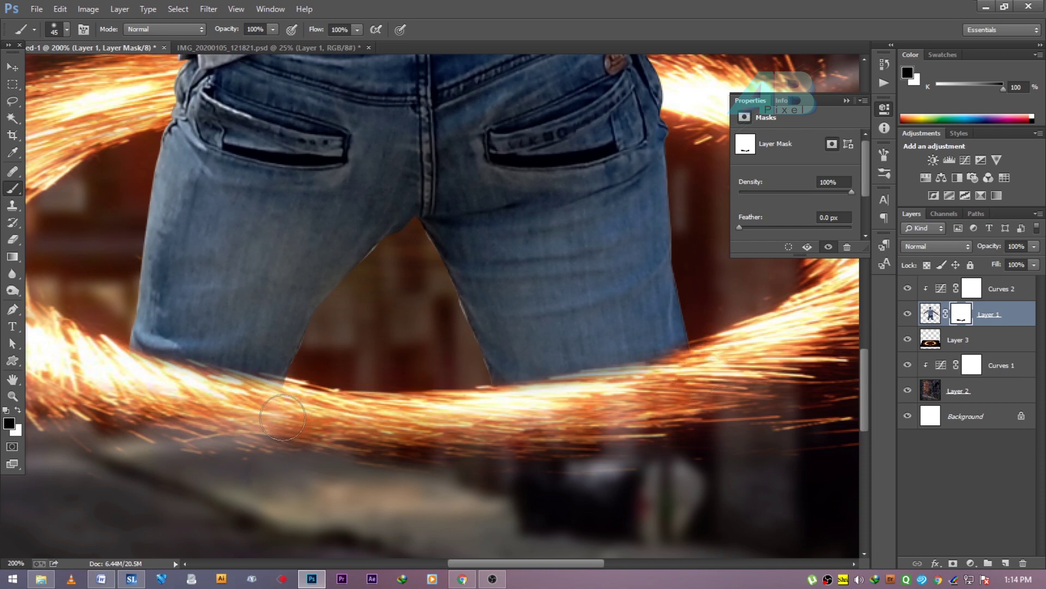
mouse_move(283, 414)
mouse_down()
mouse_move(272, 404)
mouse_move(187, 399)
mouse_up()
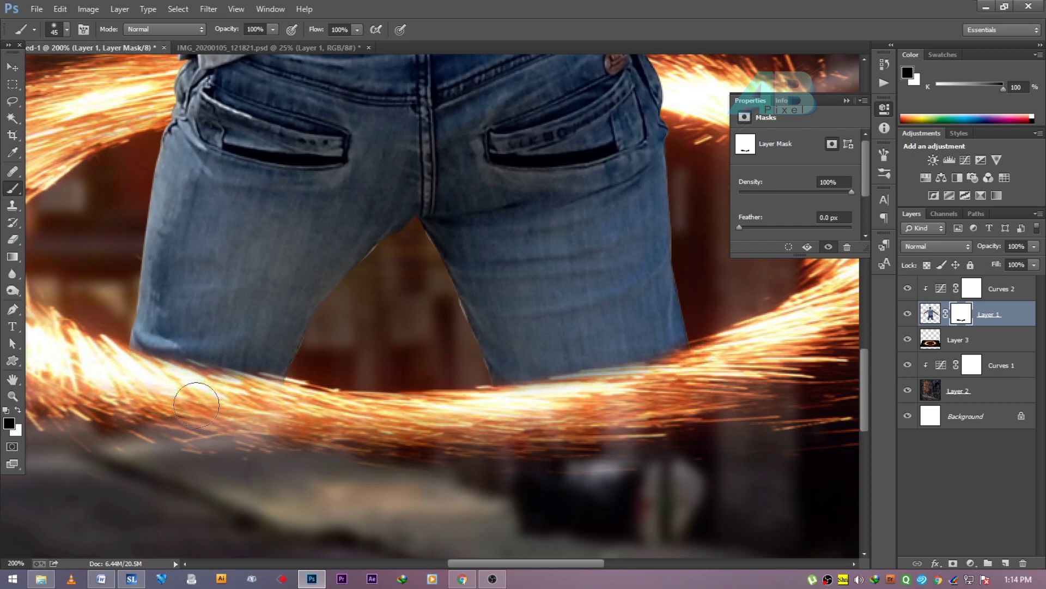
alt+click(408, 392)
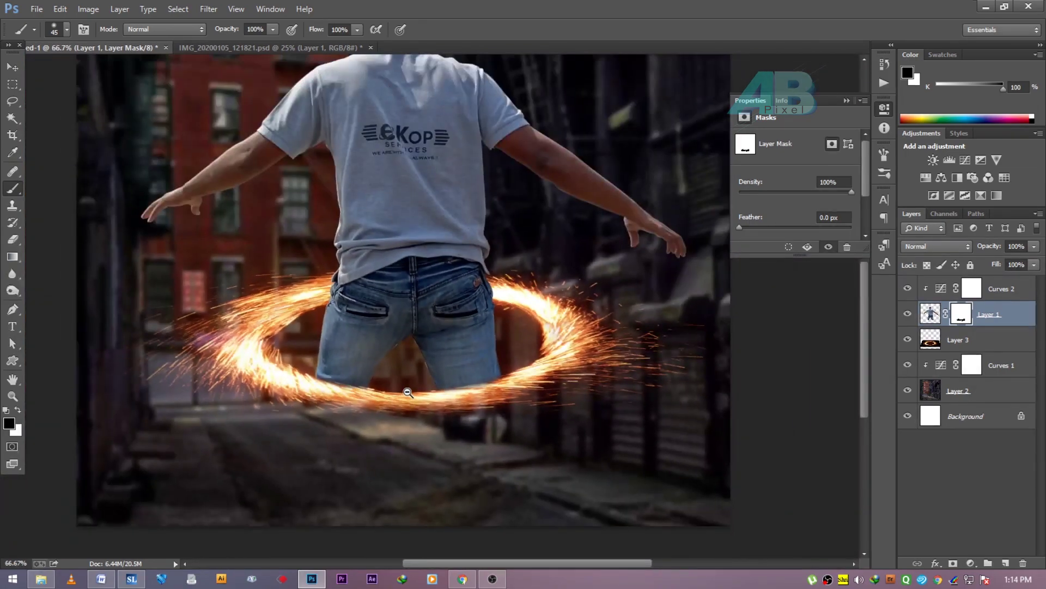
alt+click(408, 393)
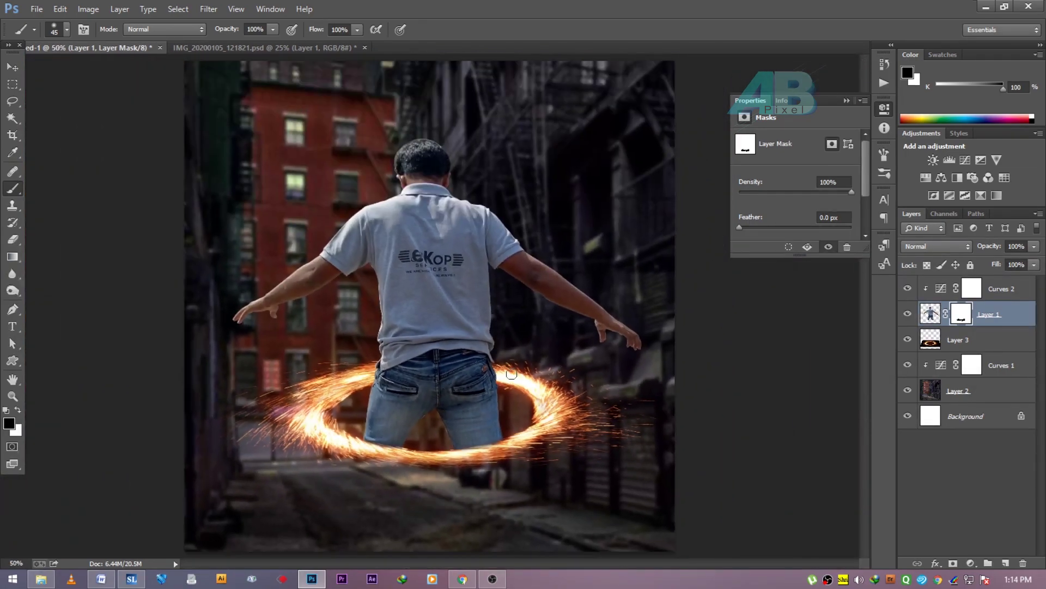
key(v)
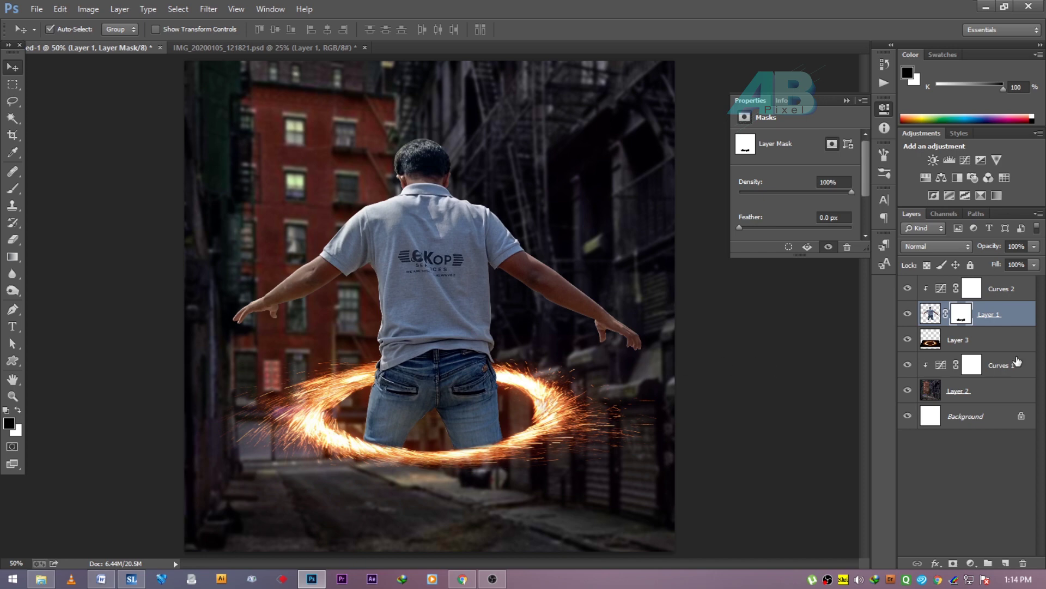
- Paste the smoke image as Layer 4 above Curves 2, enlarged about 230% and moved down over the man
key(ctrl+2)
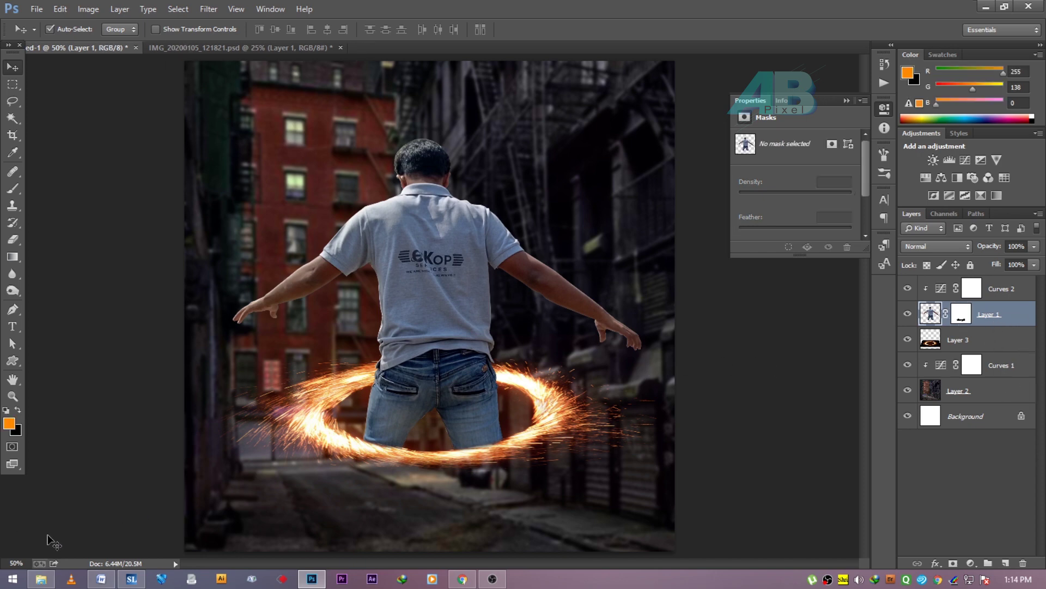
key(ctrl+v)
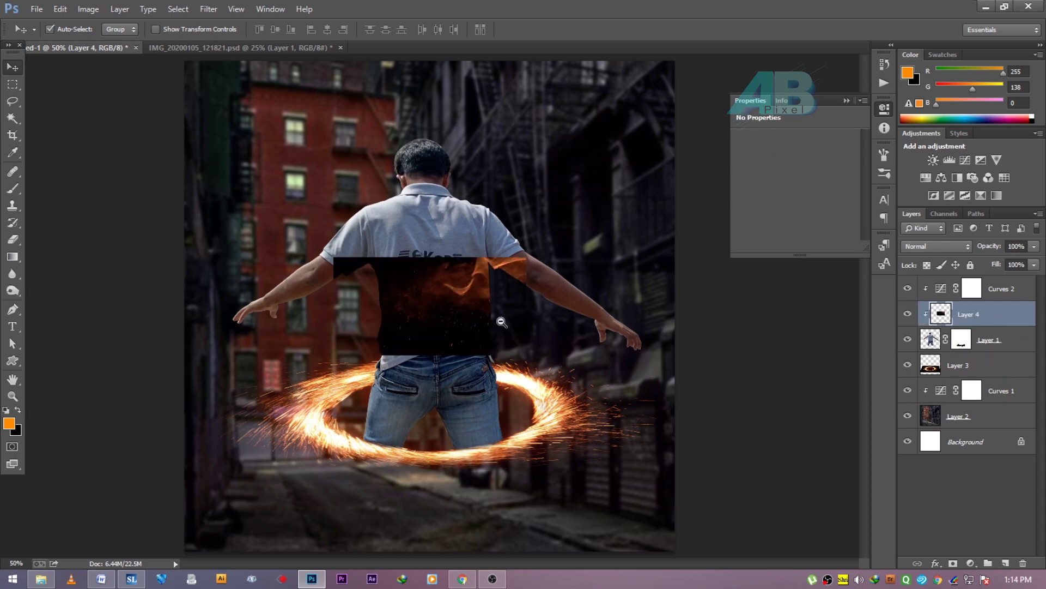
key(ctrl+minus)
key(ctrl+bracketright)
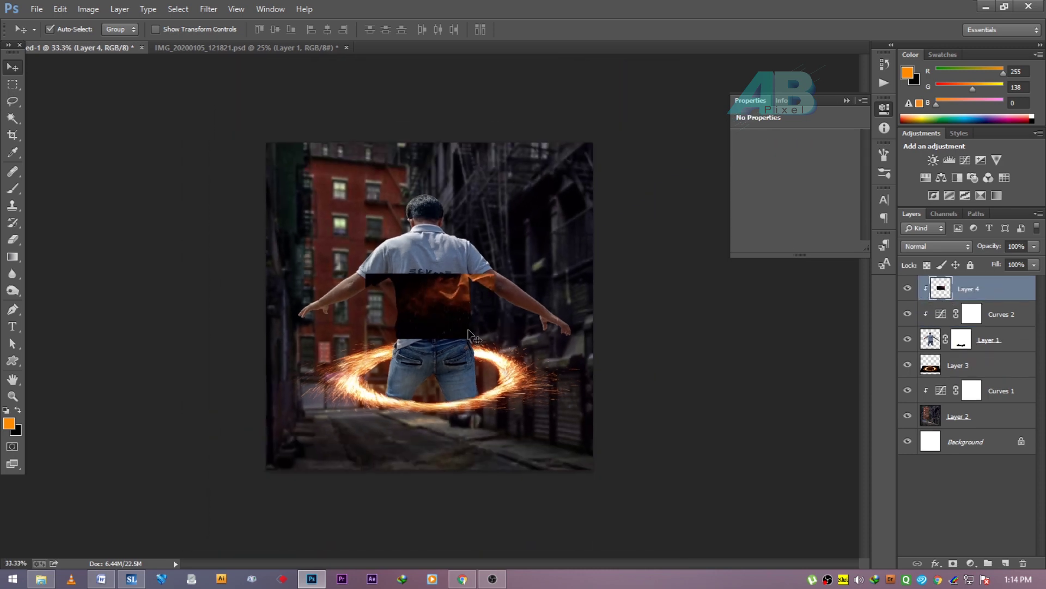
key(ctrl+t)
drag(495, 338, 588, 382)
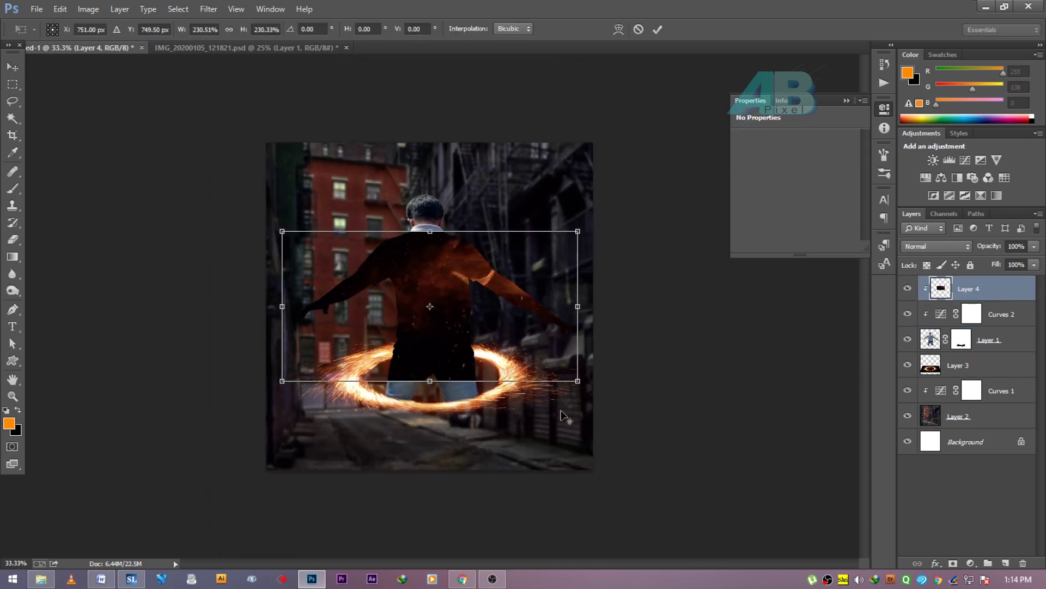
mouse_move(537, 349)
mouse_down()
mouse_move(539, 456)
mouse_move(542, 438)
mouse_up()
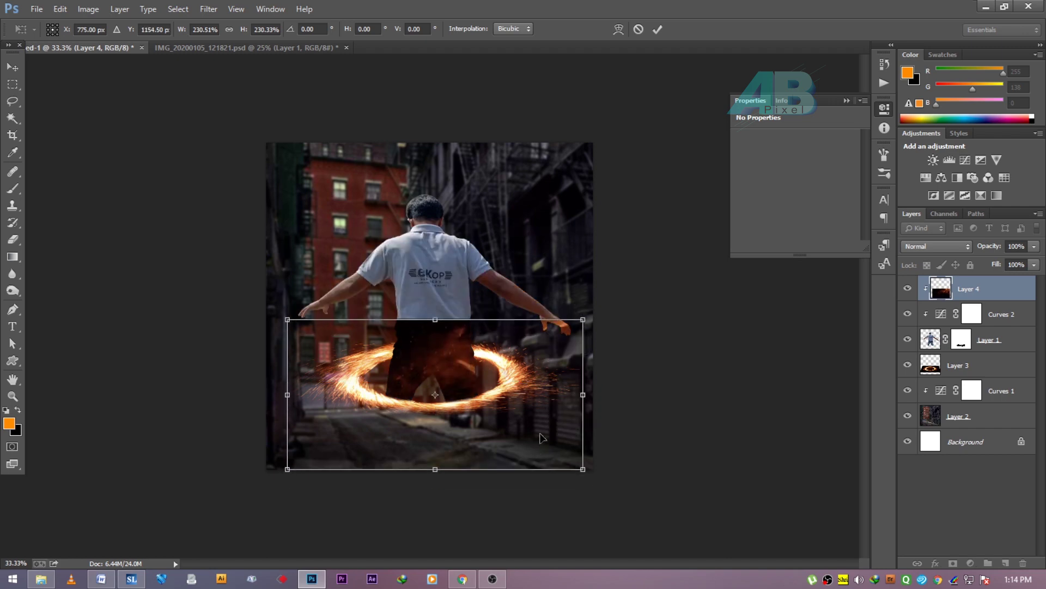
key(Return)
- Release Layer 4's clipping mask and enlarge the smoke to fill the lower canvas
right_click(1004, 289)
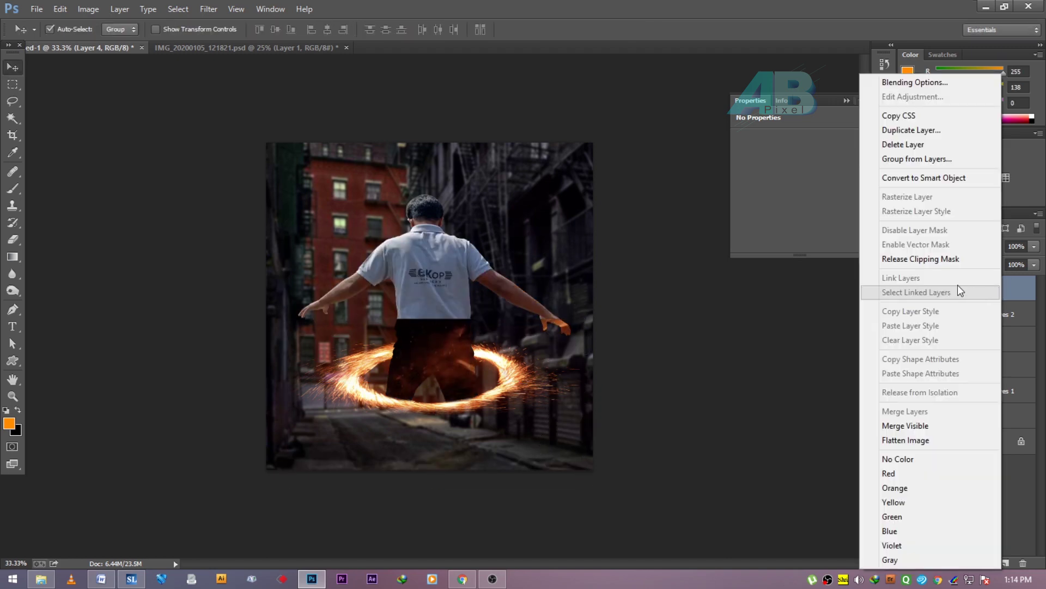
click(921, 260)
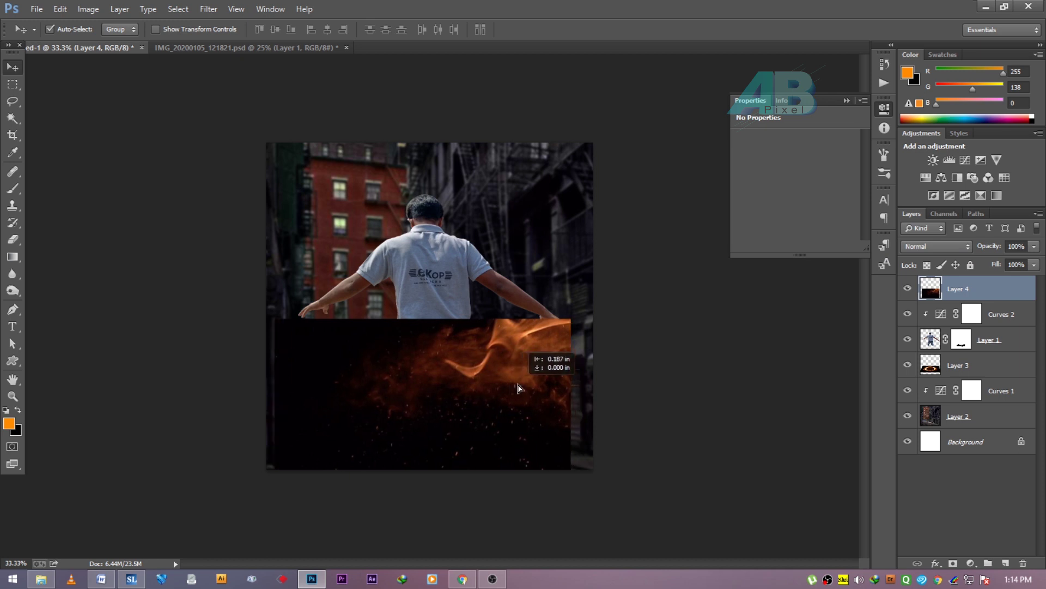
key(ctrl+t)
drag(582, 470, 594, 471)
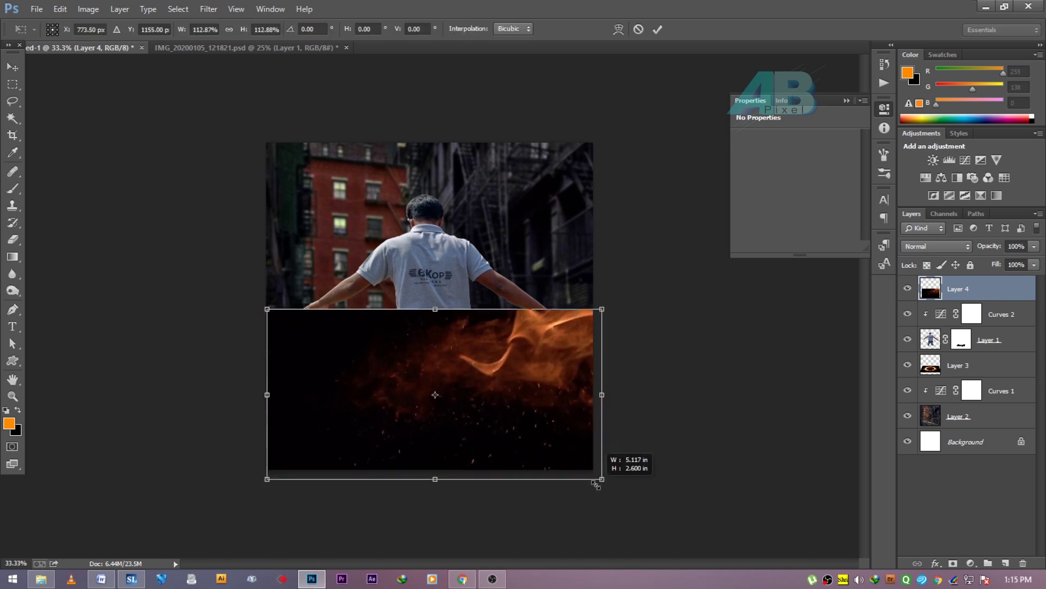
key(Return)
- Blend Layer 4 with Screen and shift the smoke lower around the ring
click(936, 247)
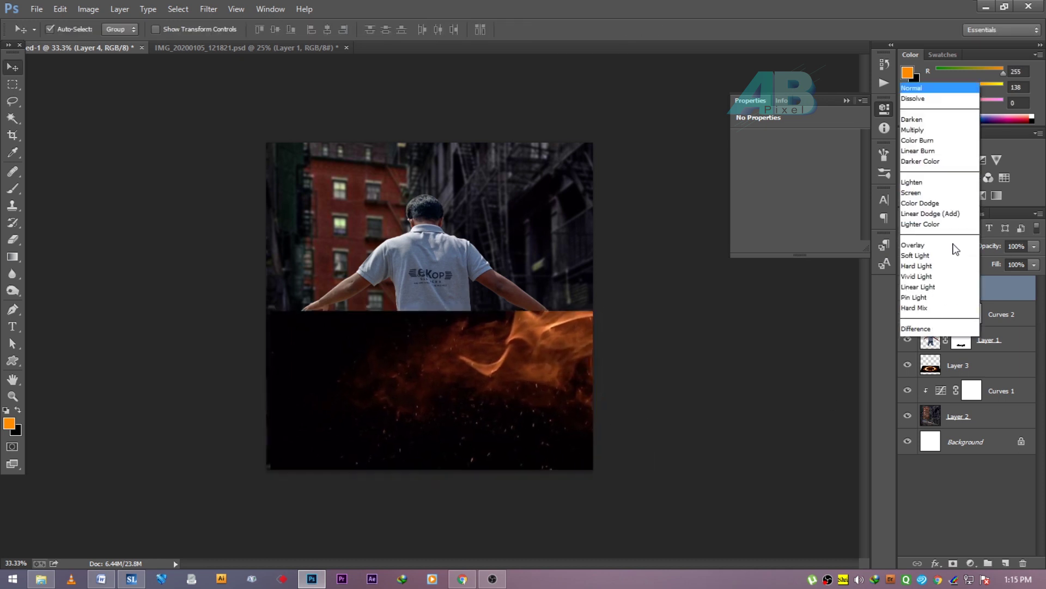
click(935, 107)
click(525, 357)
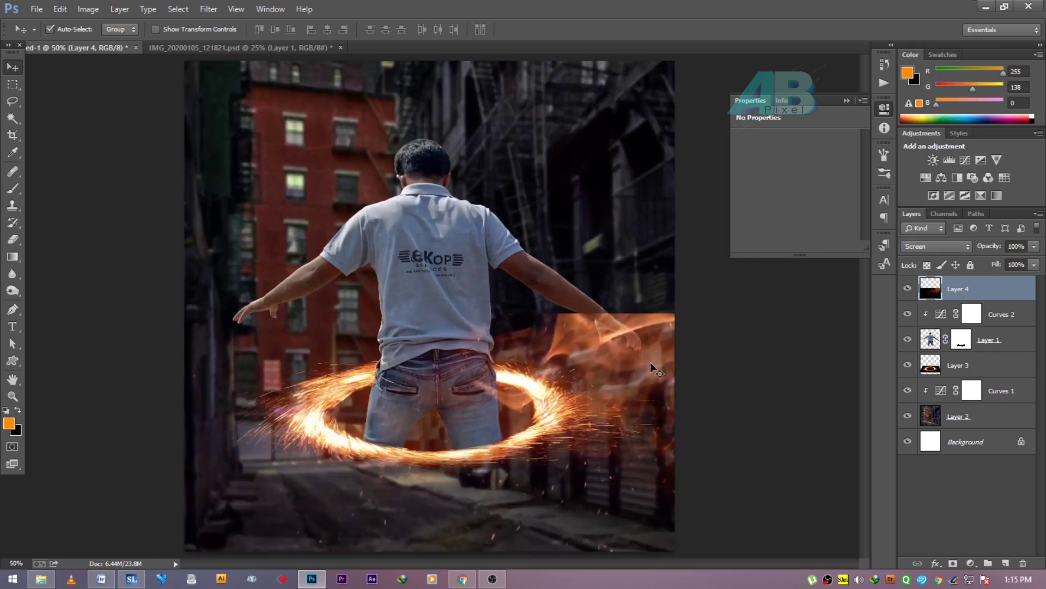
alt+click(628, 386)
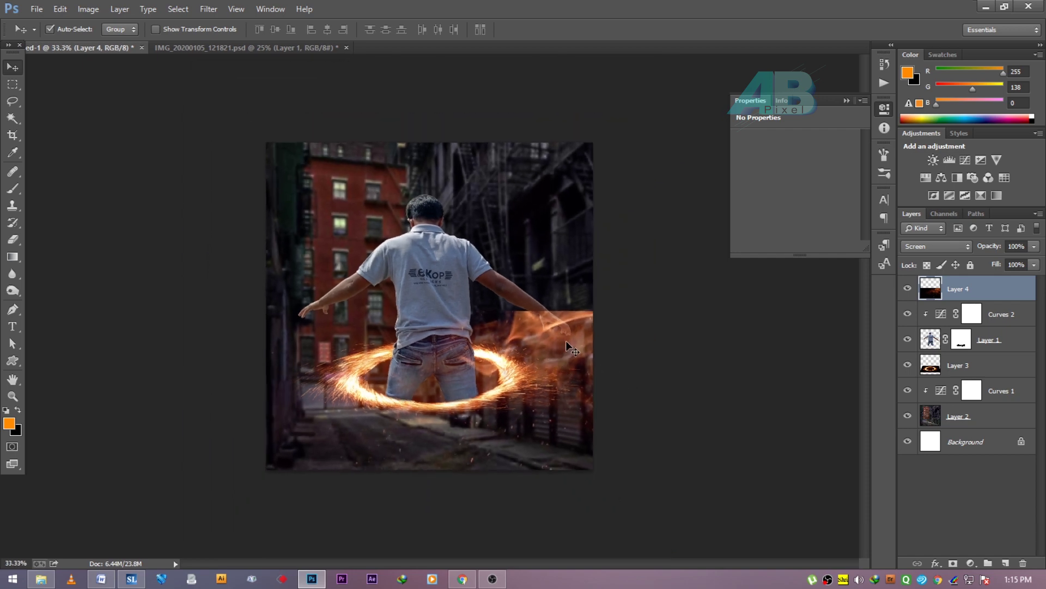
drag(565, 340, 561, 378)
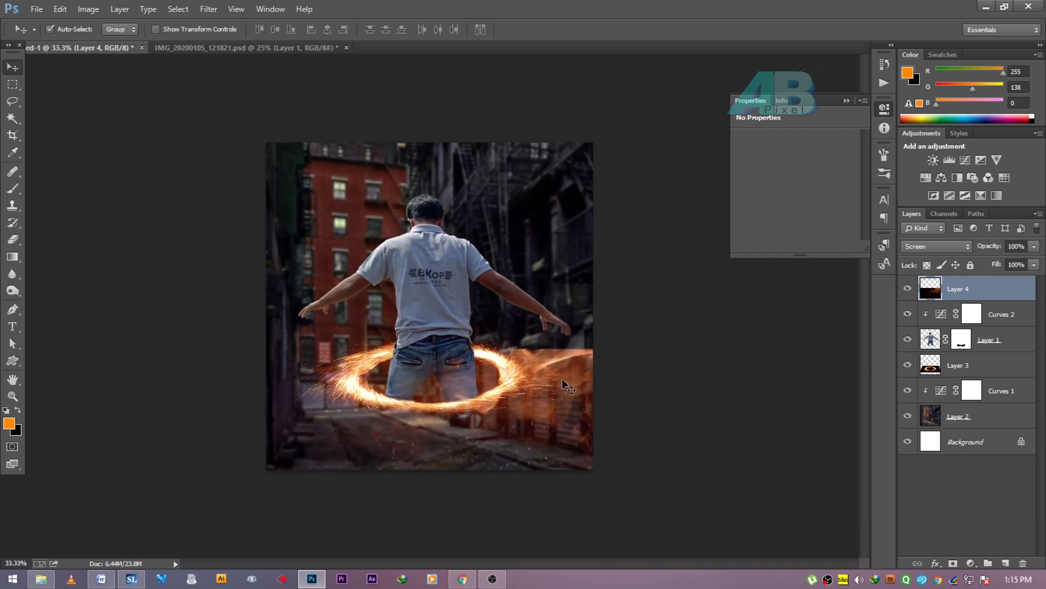
- Mask Layer 4 and paint black with an 800px brush over the smoke's hard right edge and left strays
click(953, 564)
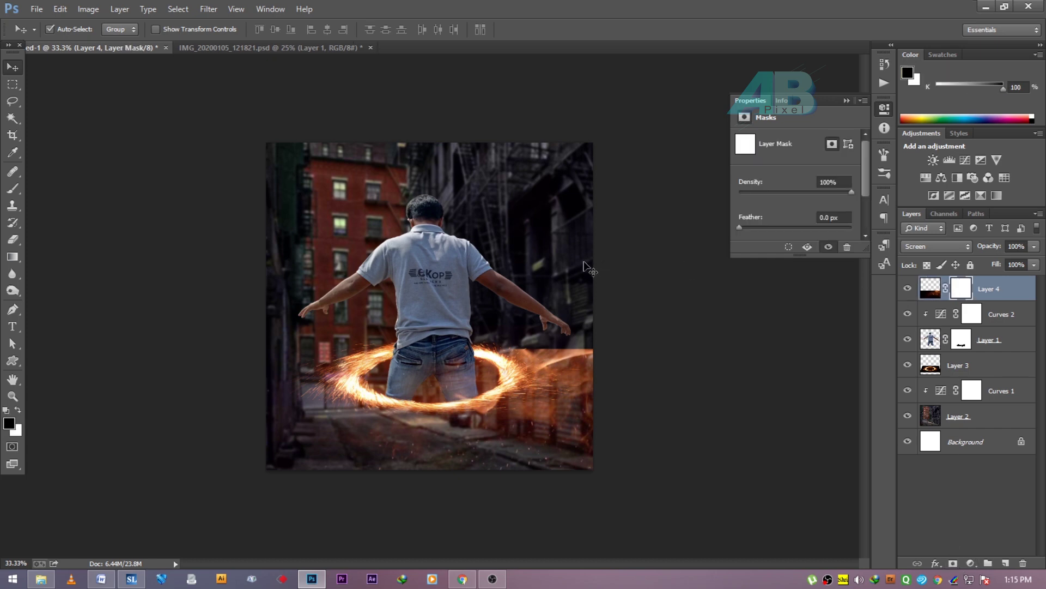
key(b)
key(bracketright)
key(bracketright)
key(bracketright)
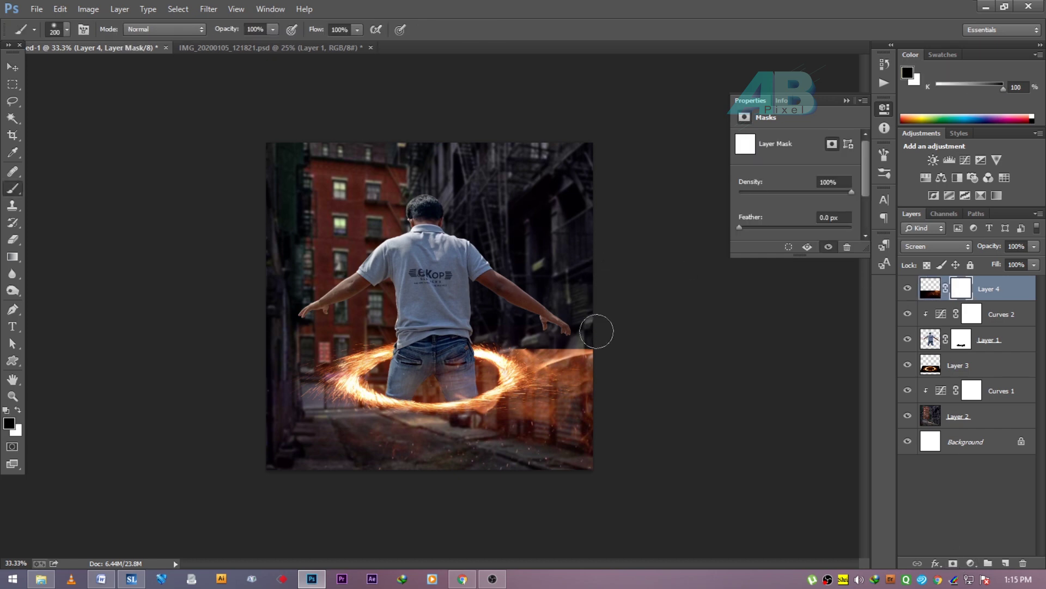
key(bracketright)
key(bracketright)
key(bracketright)
key(bracketright)
key(bracketright)
key(bracketright)
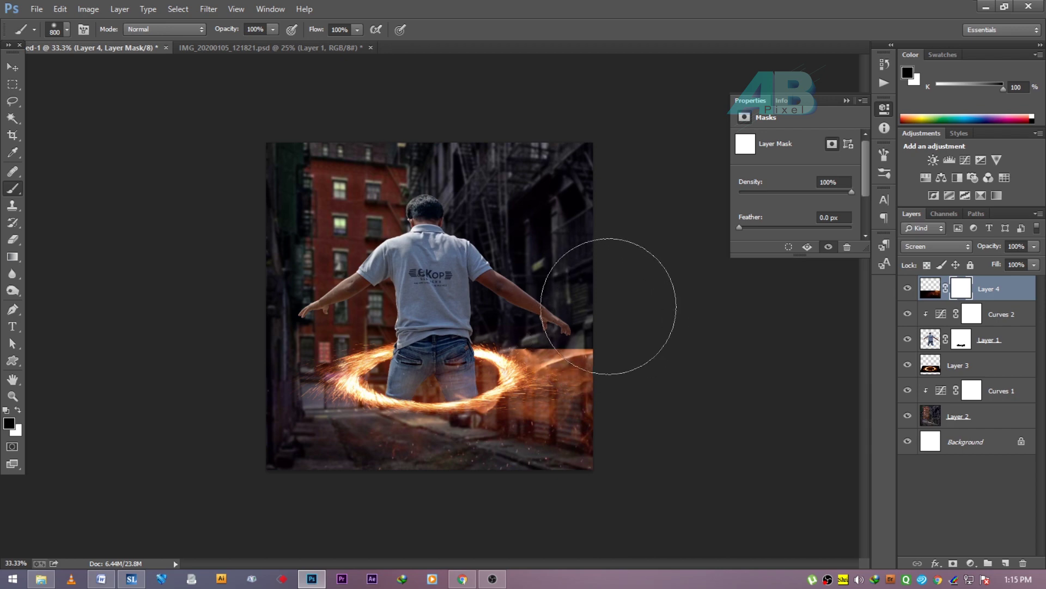
drag(577, 307, 467, 264)
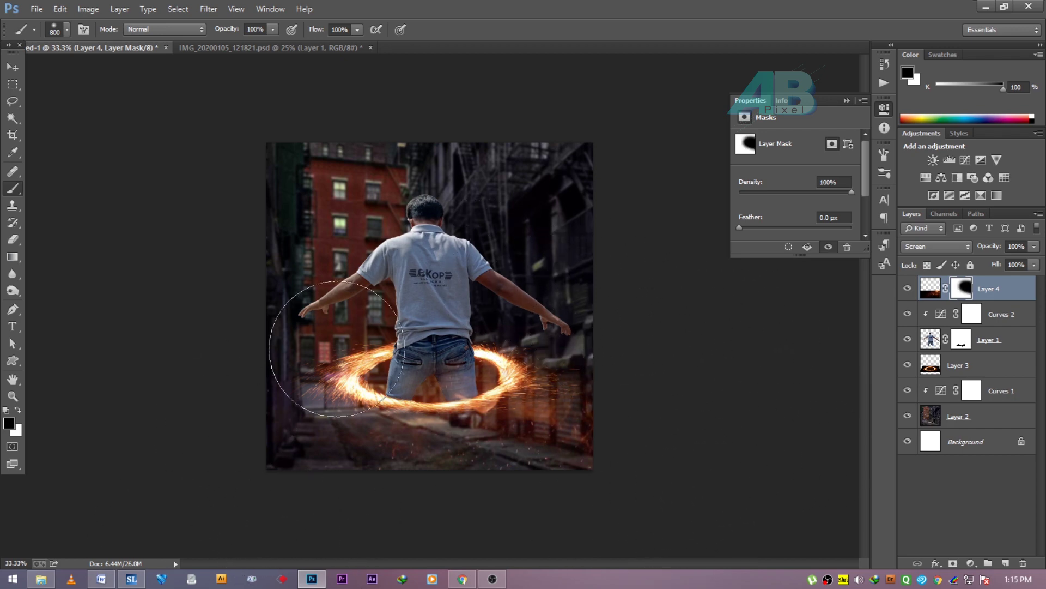
drag(297, 304, 304, 327)
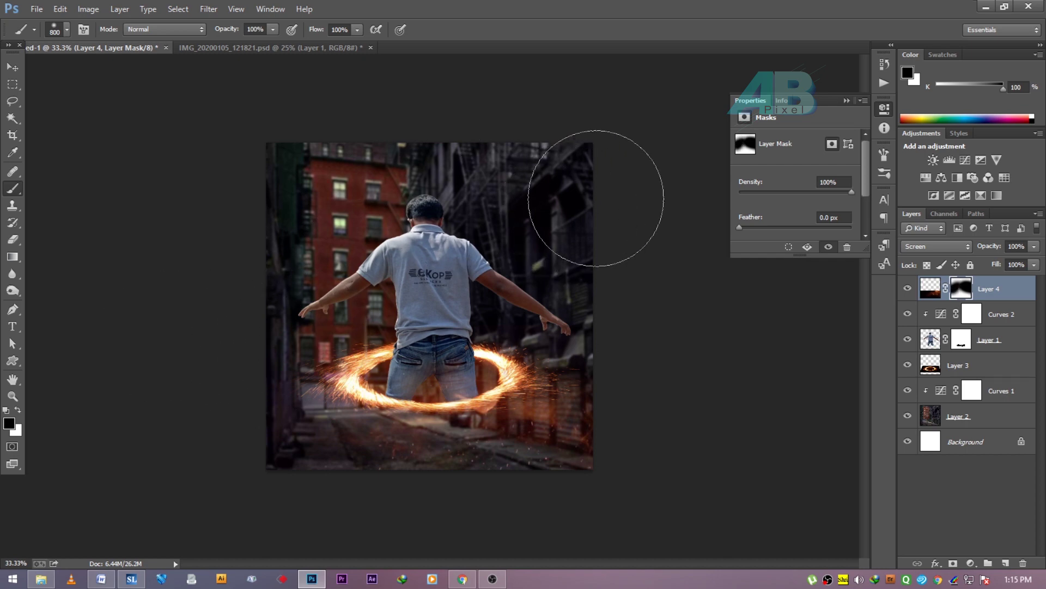
key(v)
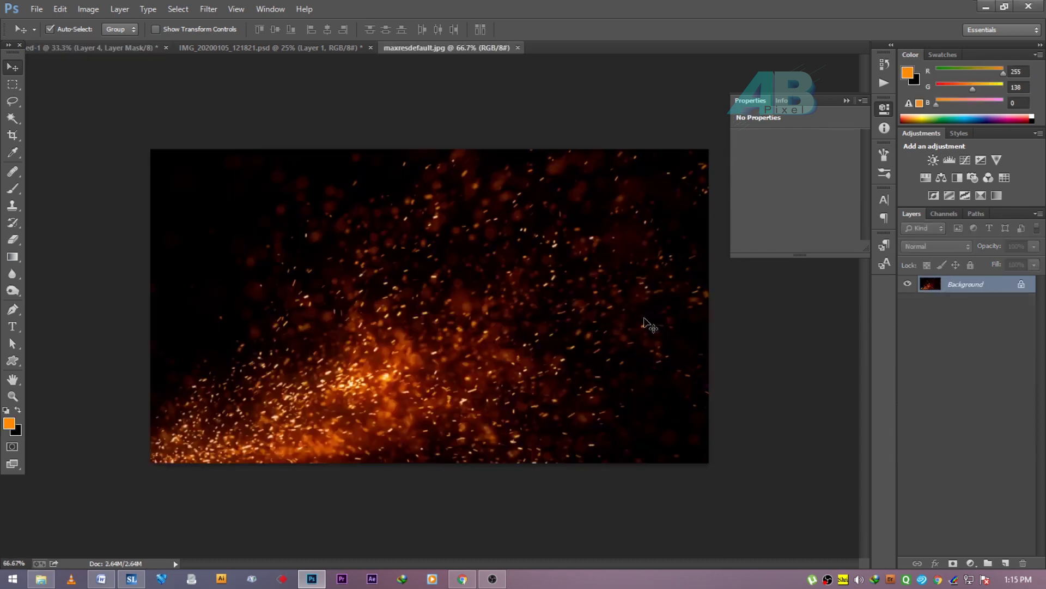
- Copy the sparks image into the composite as Layer 5, Screen-blended and moved down over the ring
key(ctrl+a)
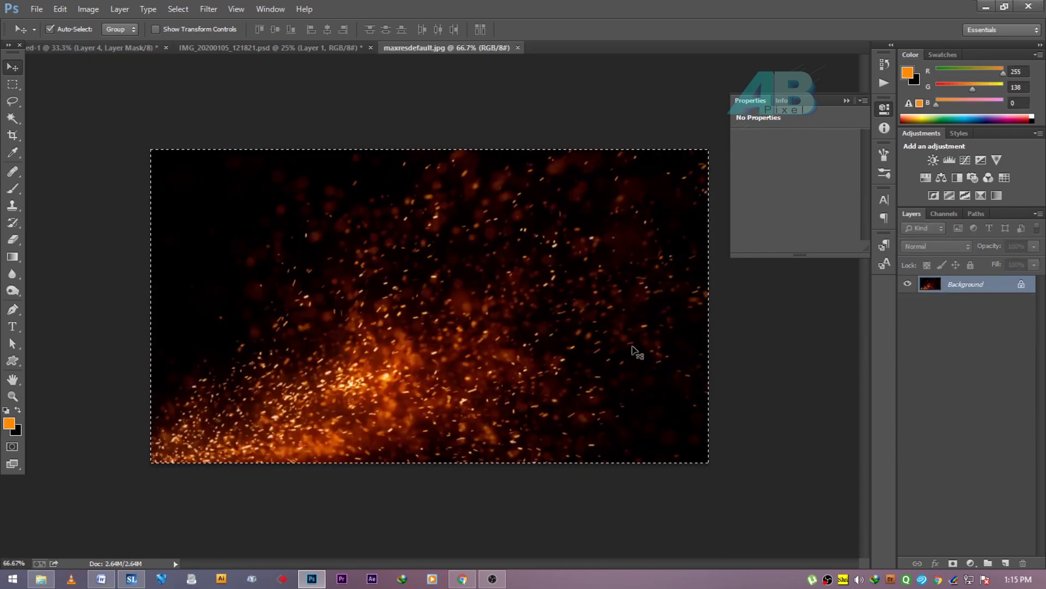
key(ctrl+c)
key(ctrl+w)
key(ctrl+v)
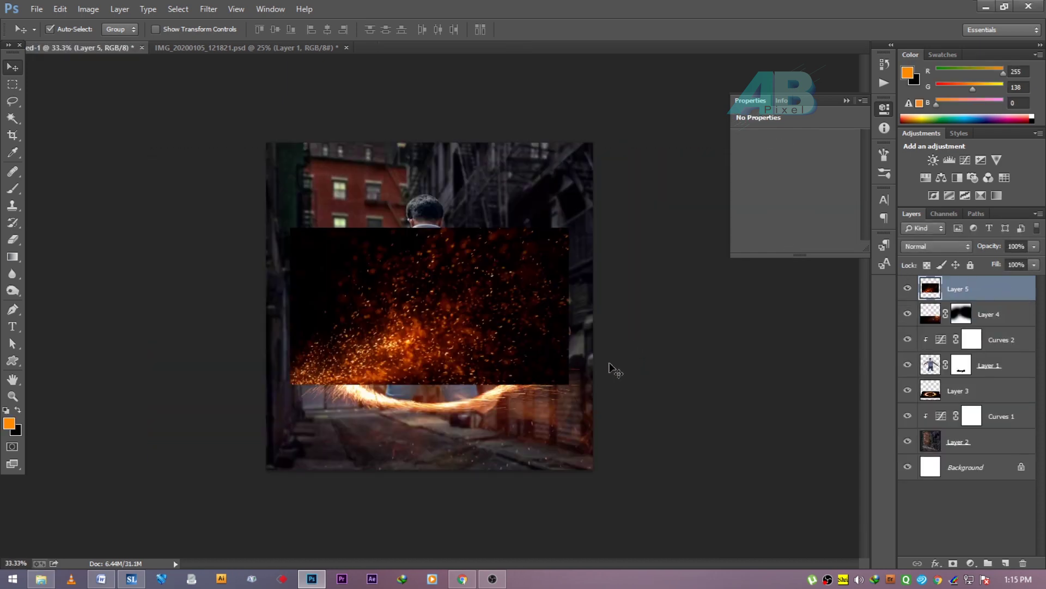
click(934, 247)
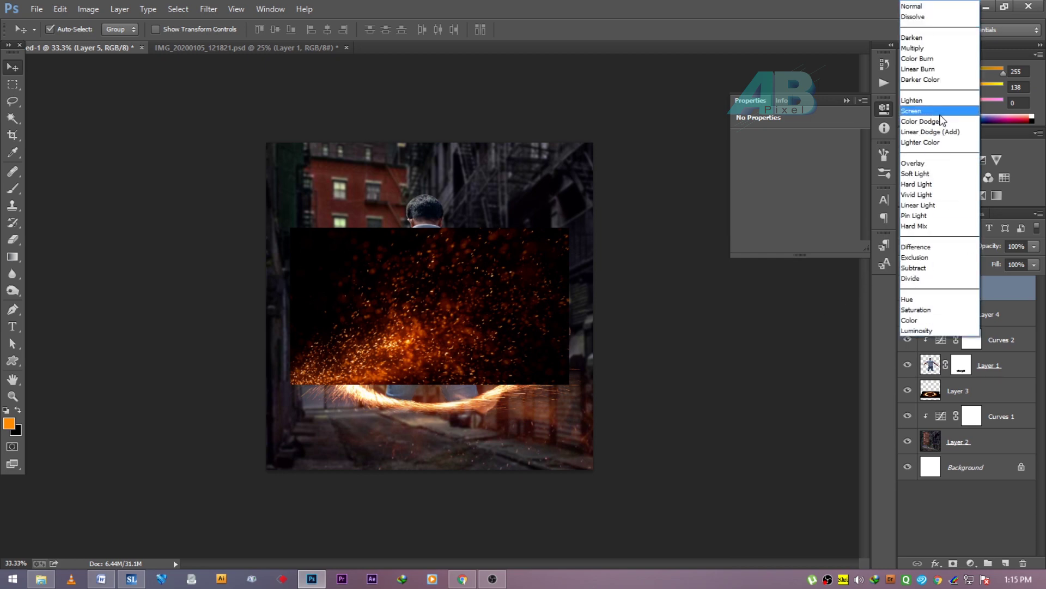
click(939, 112)
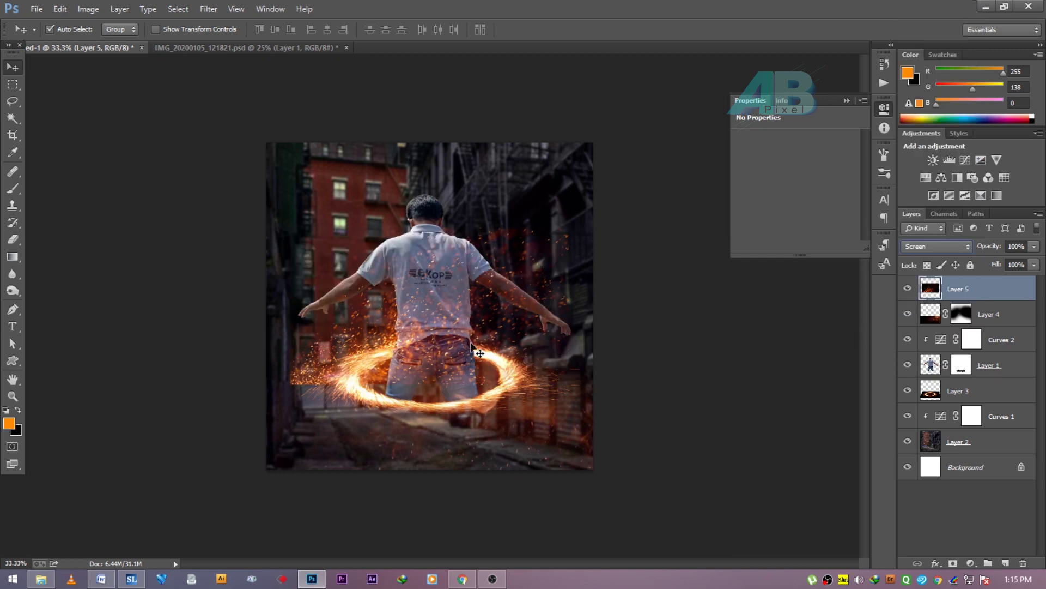
drag(472, 343, 472, 386)
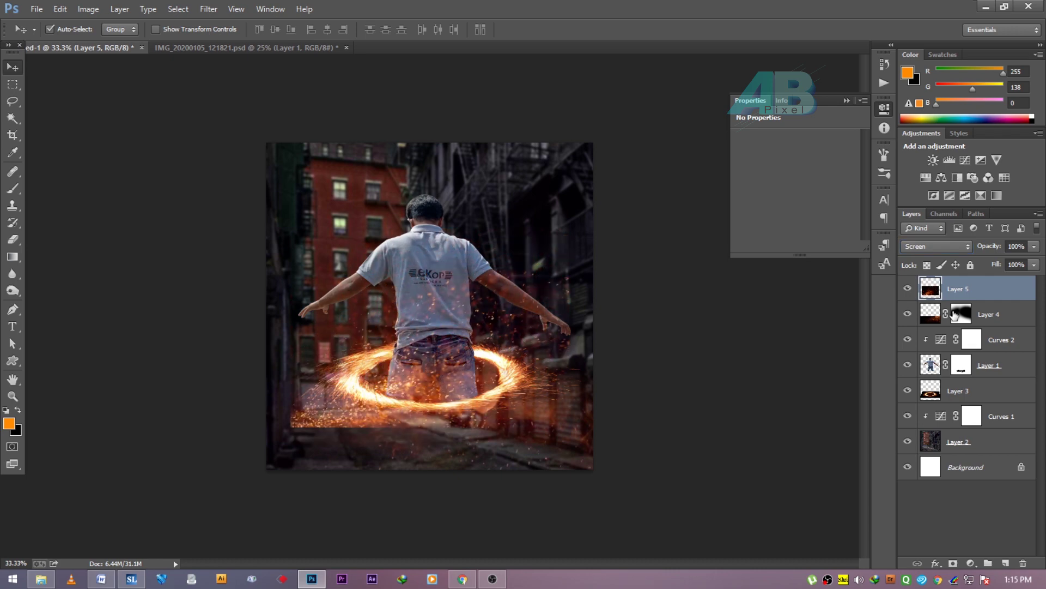
- Try Lighten and Overlay, then settle Layer 5 on Color Dodge and reposition it around the ring
click(931, 247)
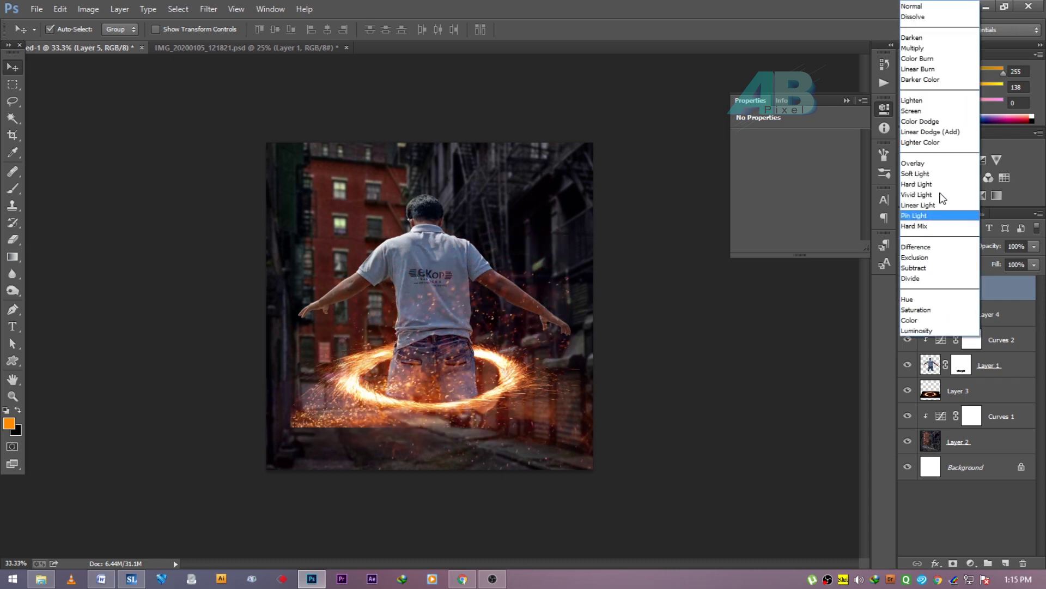
click(934, 102)
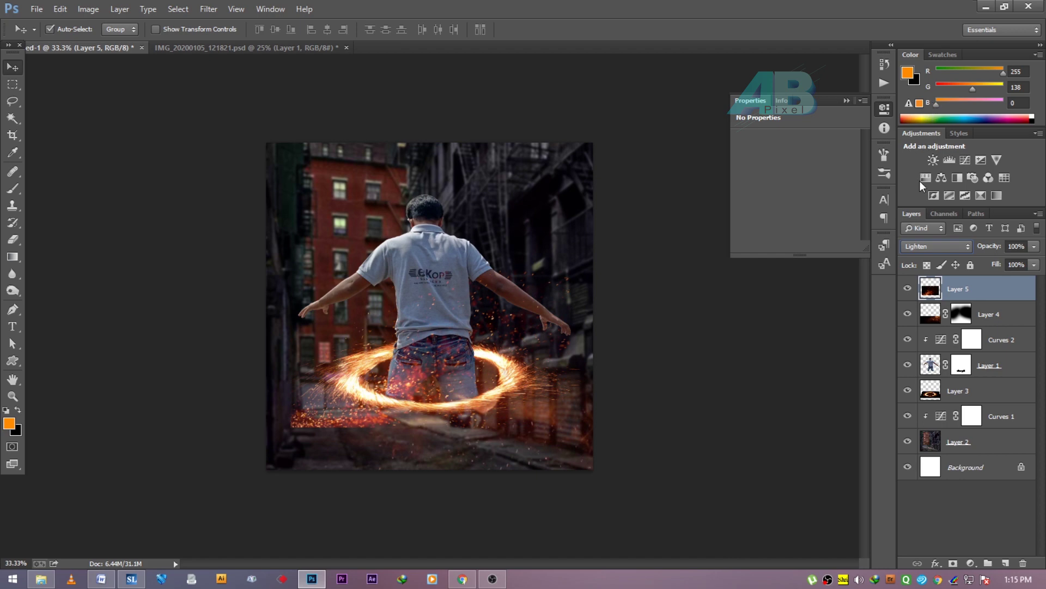
click(937, 246)
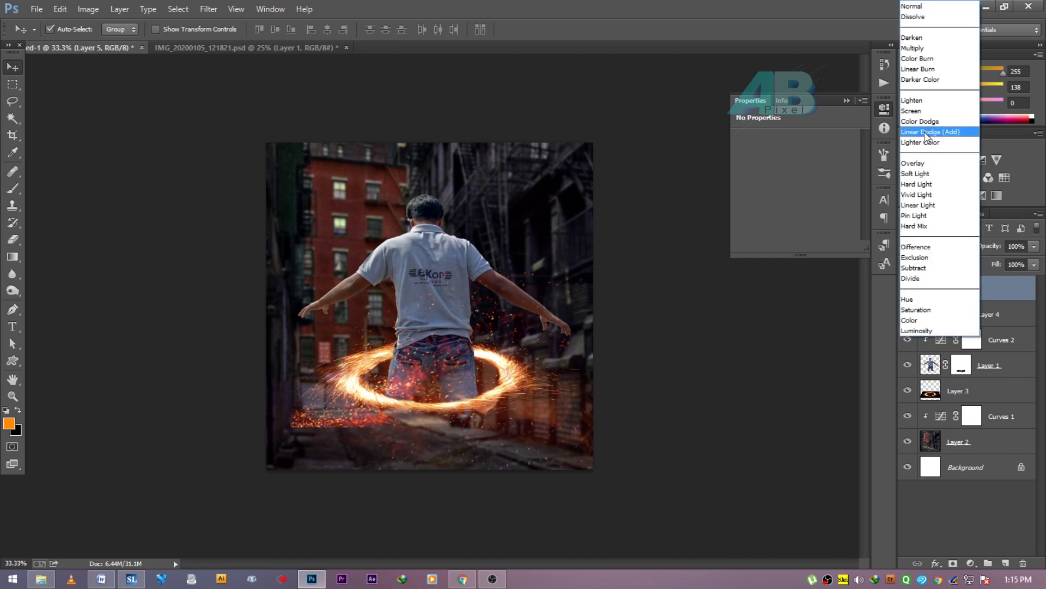
click(918, 163)
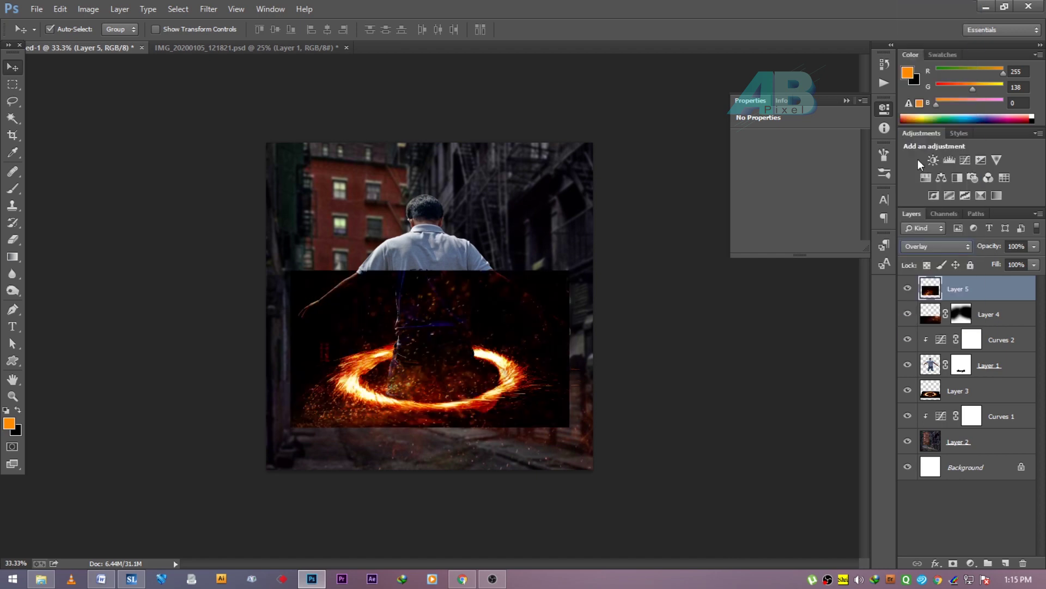
click(934, 246)
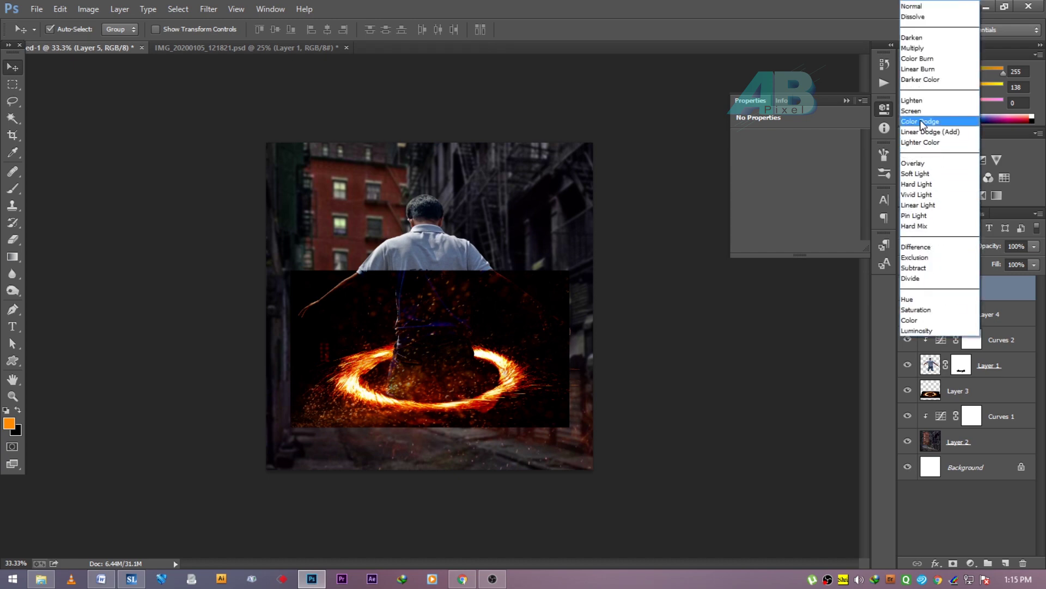
click(921, 122)
drag(365, 407, 370, 405)
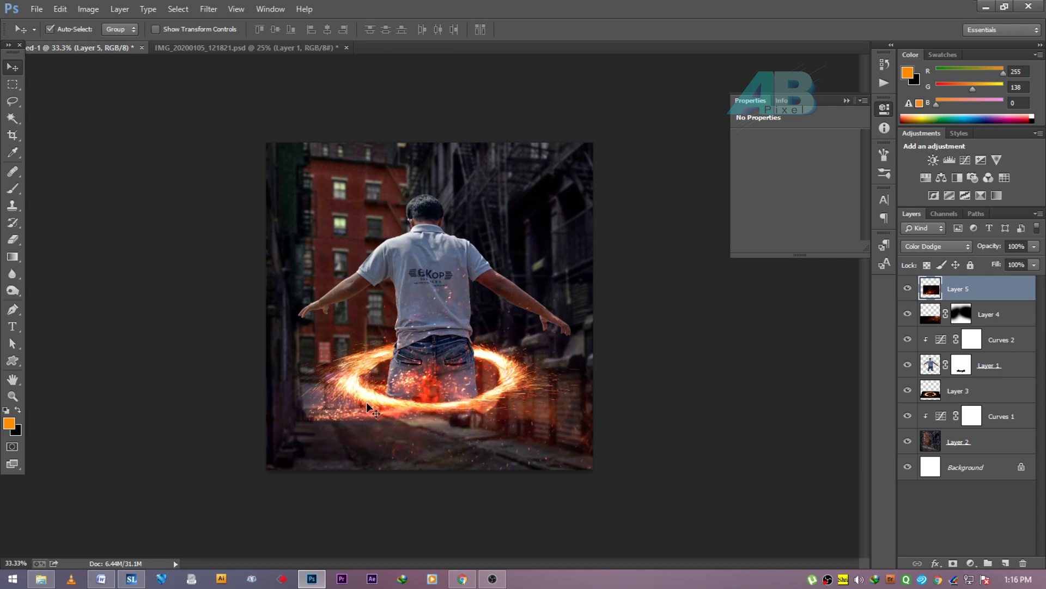
- Rotate the left-arm sparks to about 112°, move them down-left and shrink them to about 75%
key(ctrl+t)
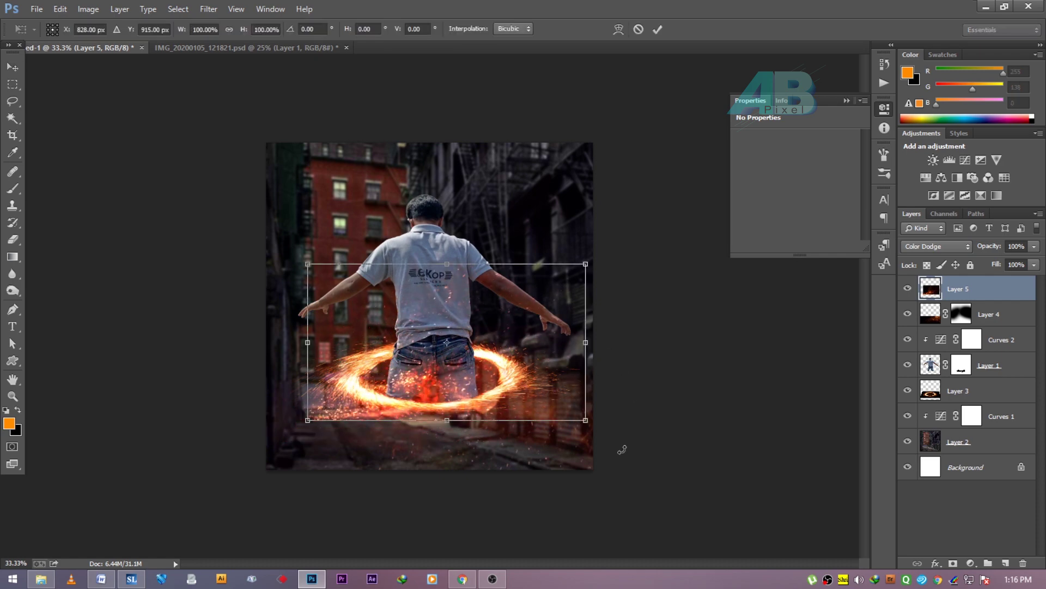
drag(622, 449, 352, 461)
drag(521, 308, 457, 382)
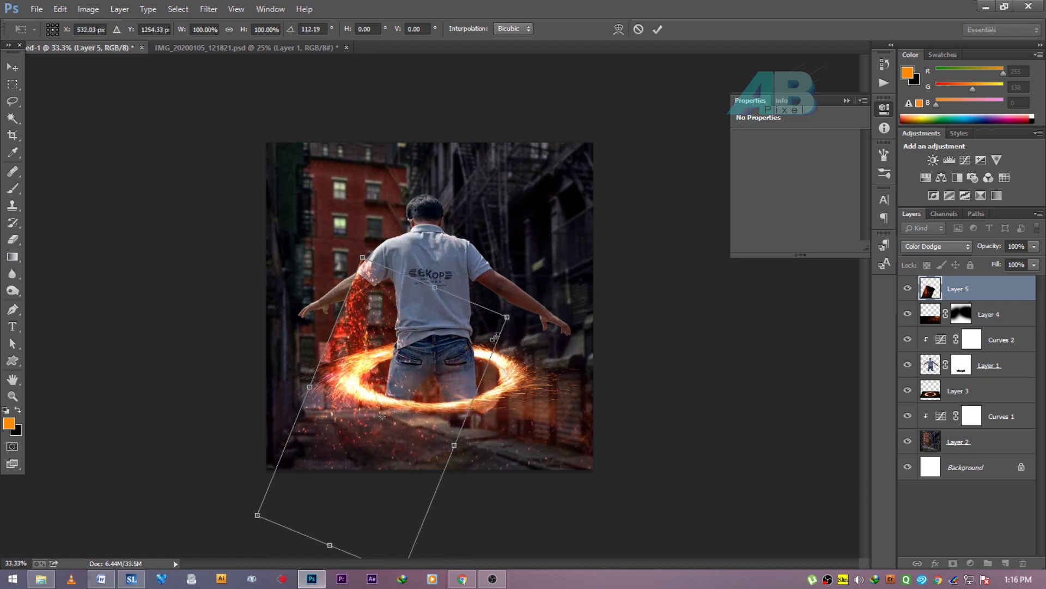
drag(496, 337, 418, 388)
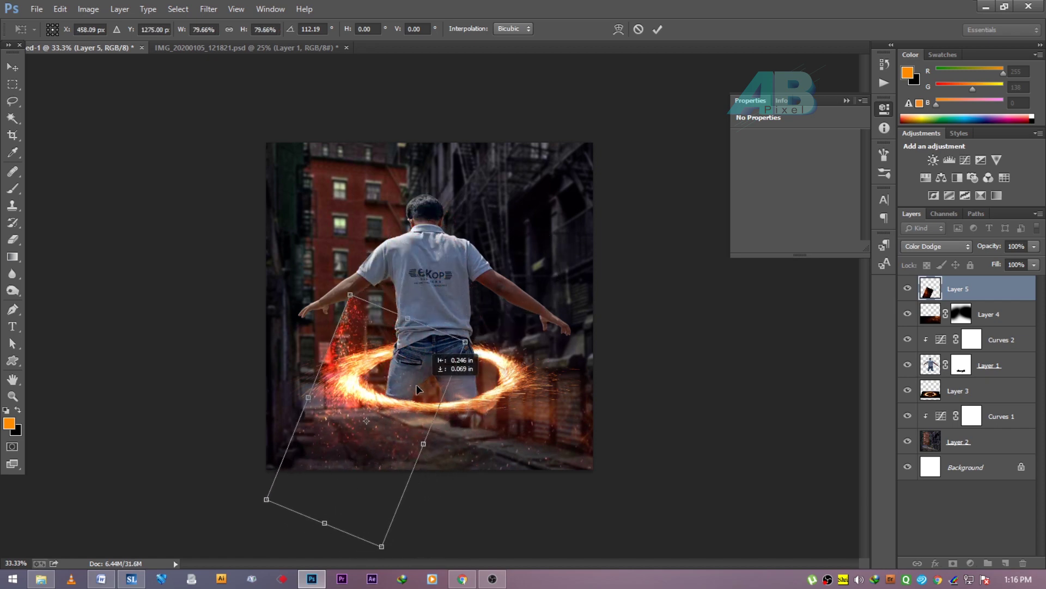
drag(465, 341, 479, 333)
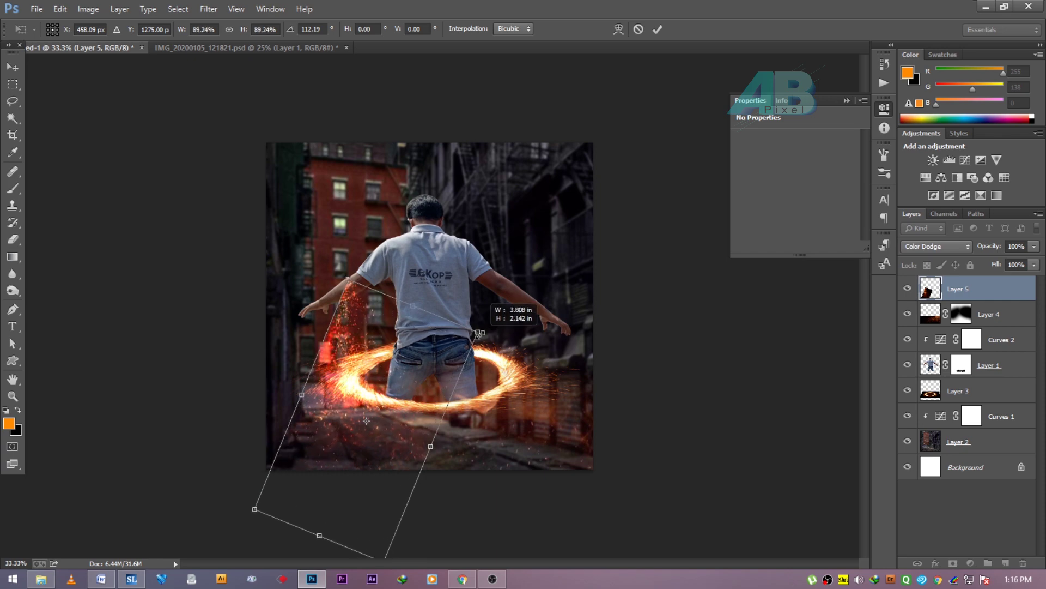
key(Return)
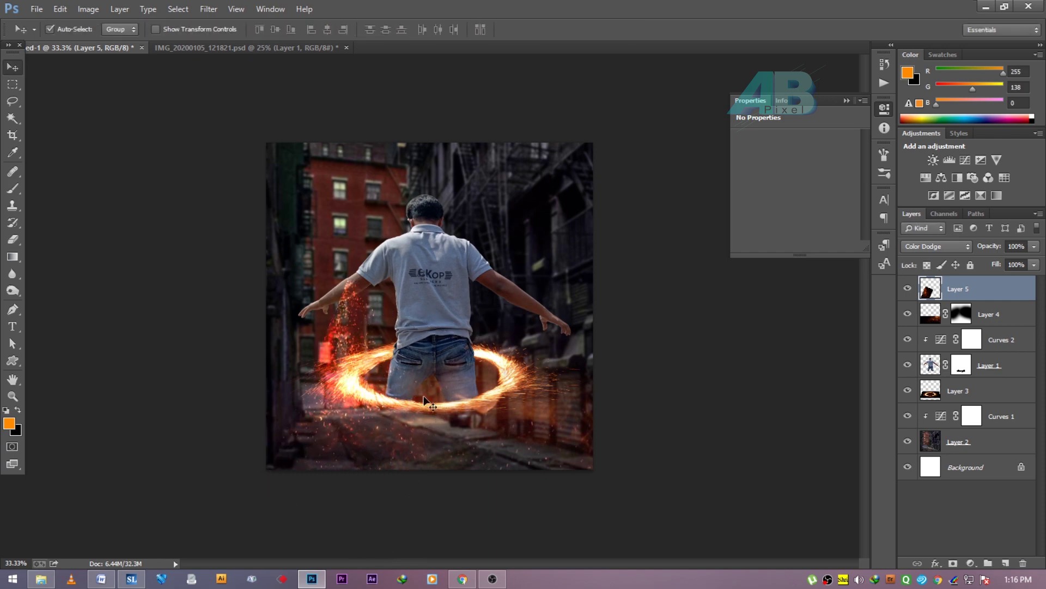
- Duplicate the sparks onto the man's right arm and rotate the copy to about -124°
alt+drag(344, 350, 588, 361)
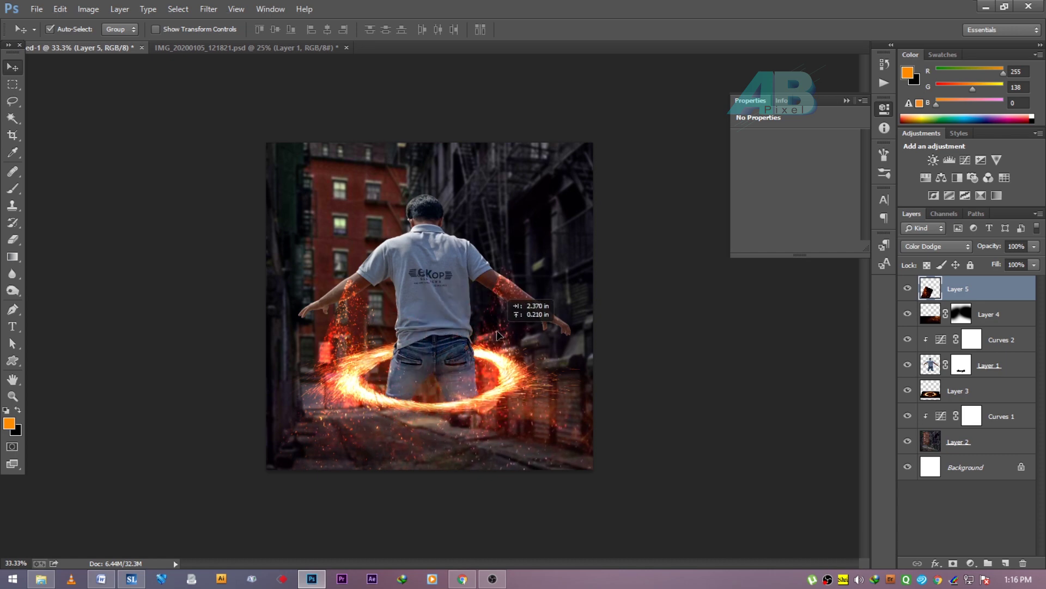
key(ctrl+t)
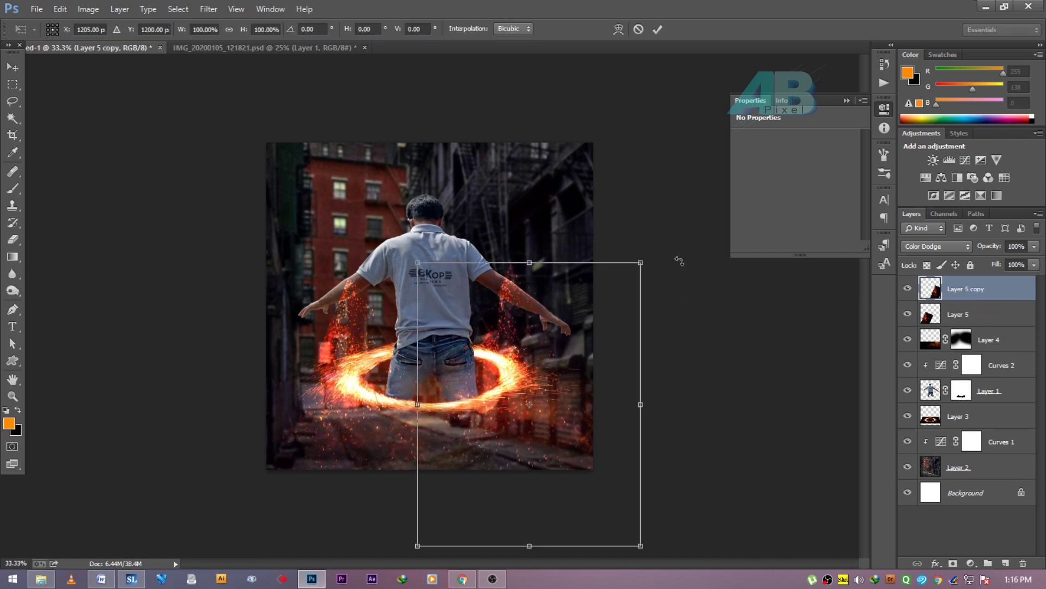
drag(679, 261, 348, 464)
mouse_move(567, 378)
mouse_down()
mouse_move(567, 393)
mouse_move(566, 341)
mouse_up()
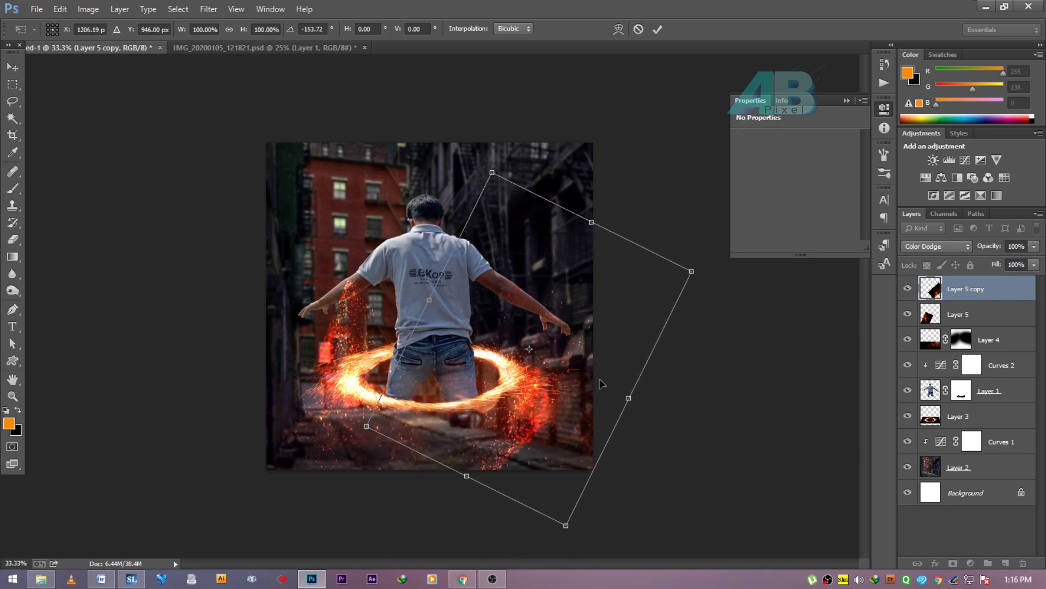
drag(731, 286, 717, 362)
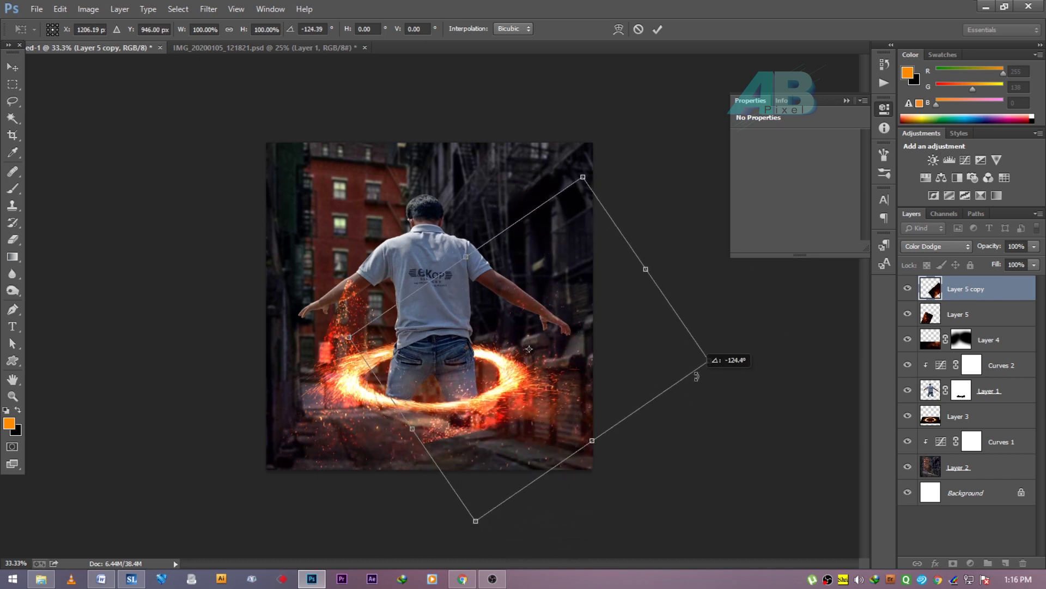
key(Return)
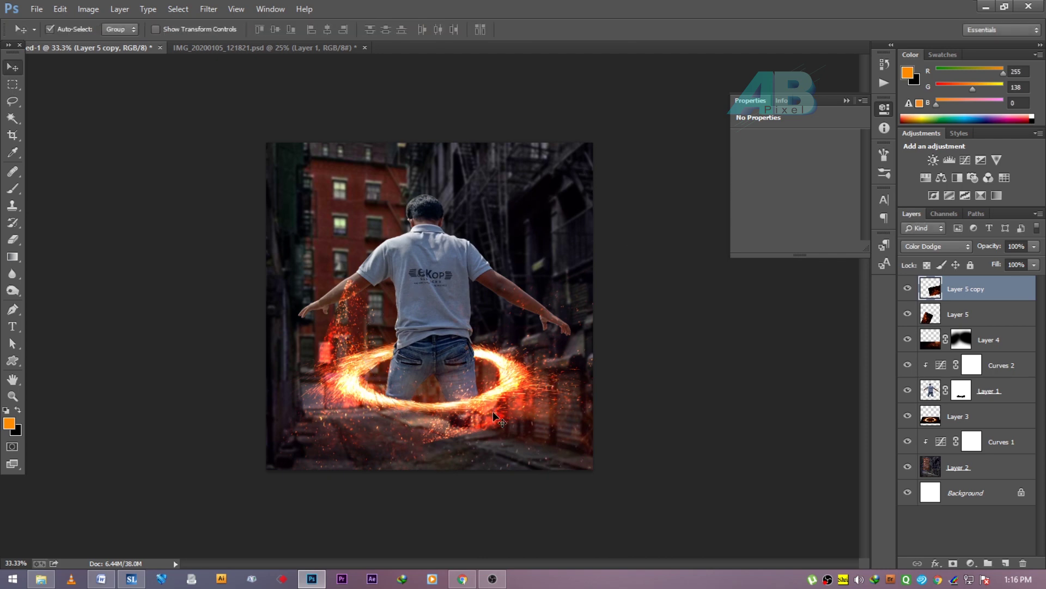
- Mask Layer 5 copy and brush black to hide its sparks along the bottom edge
click(952, 563)
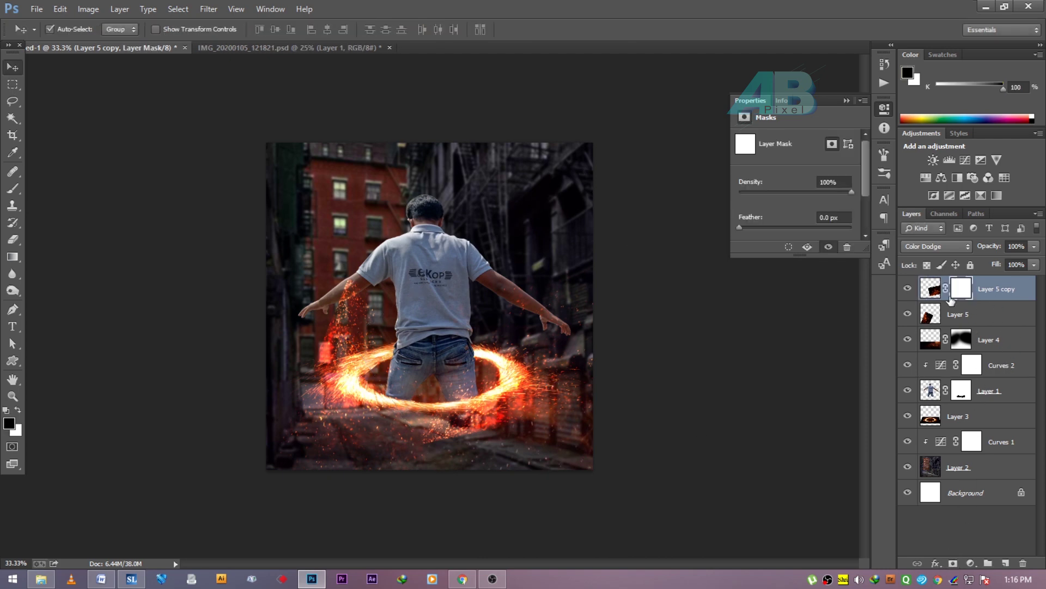
key(b)
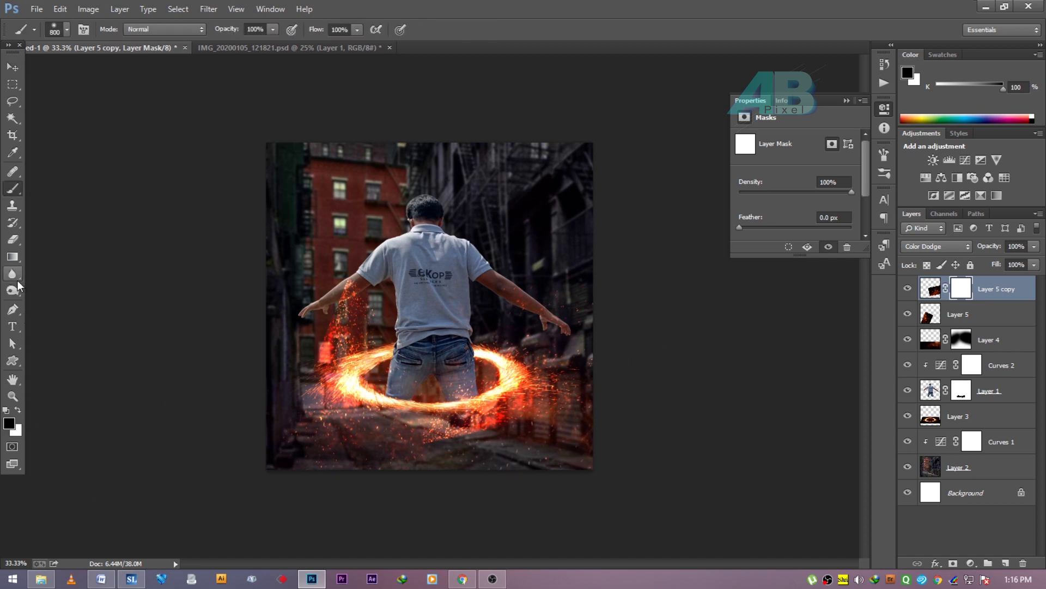
right_click(15, 194)
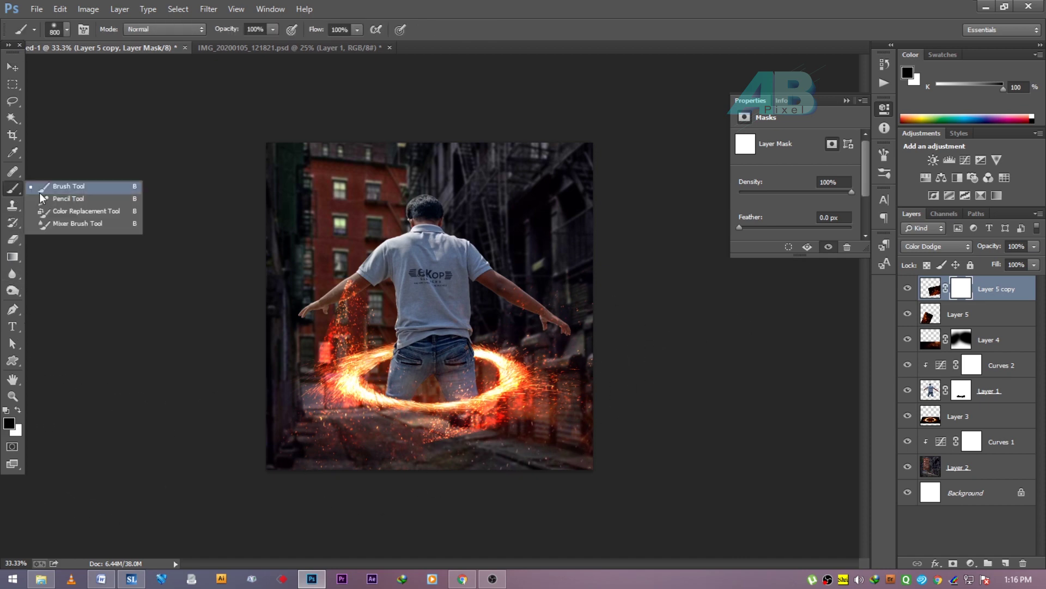
click(68, 188)
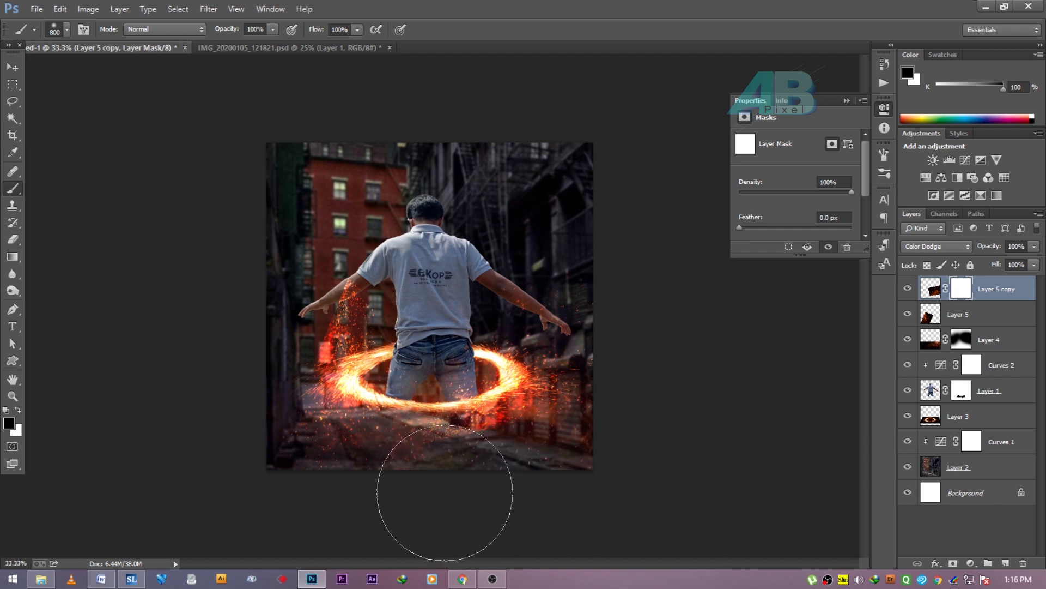
drag(445, 495, 594, 475)
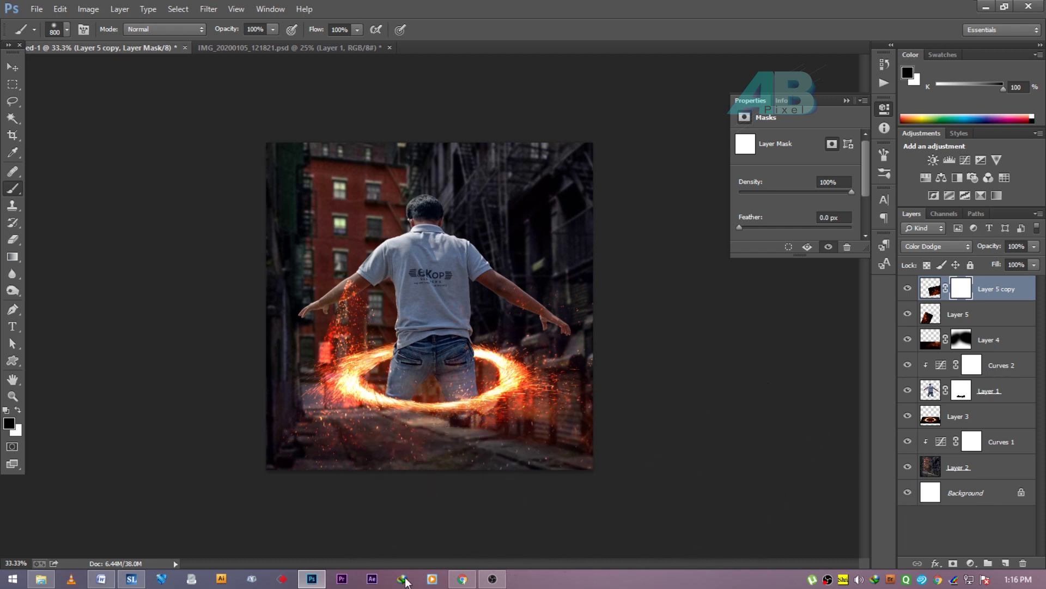
- Mask Layer 5 and paint out its sparks along the left edge
click(969, 316)
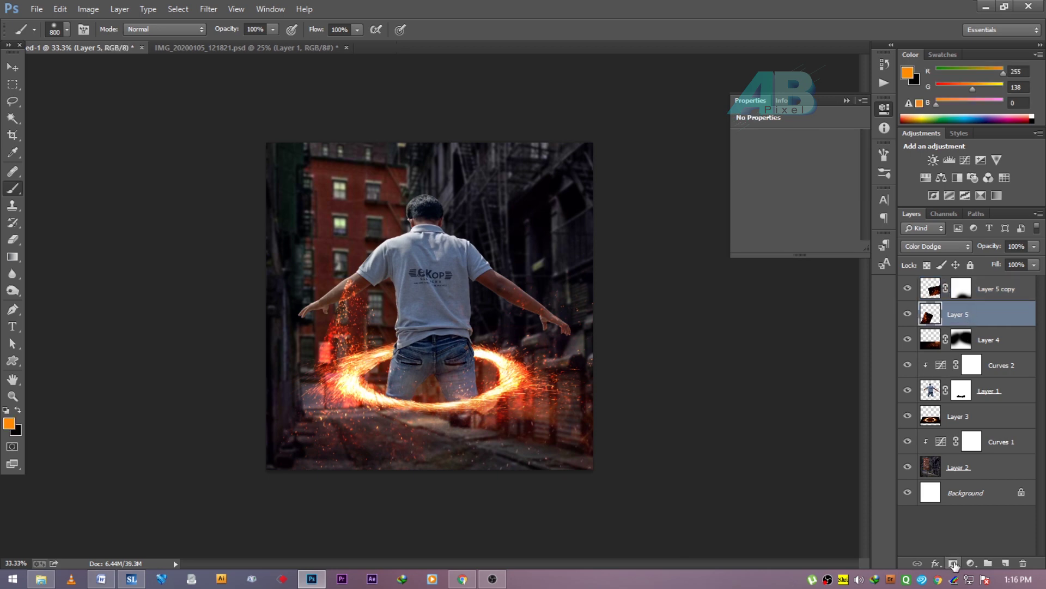
click(953, 564)
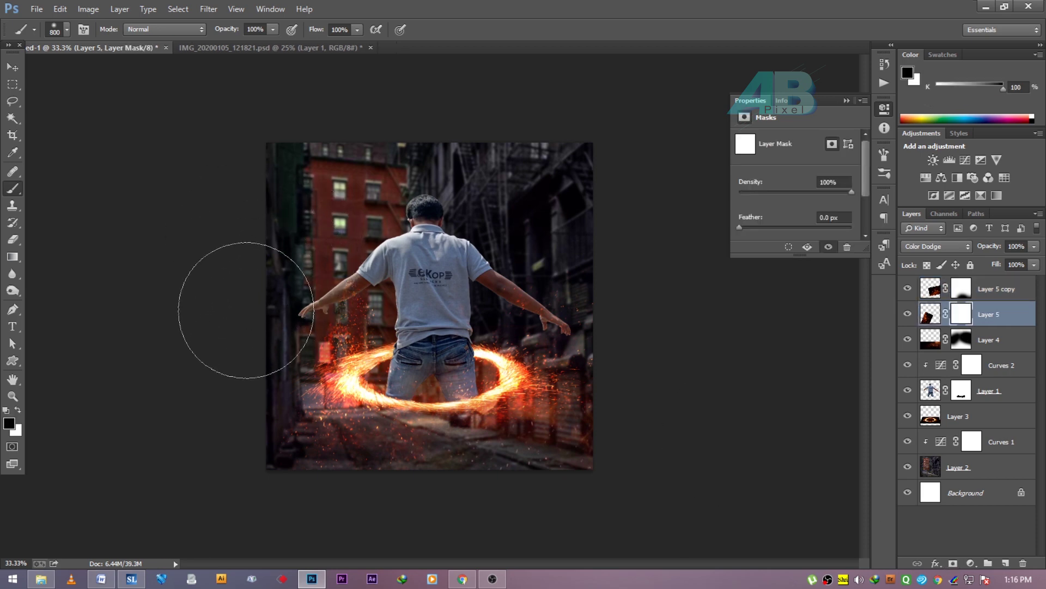
mouse_move(246, 310)
mouse_down()
mouse_move(236, 377)
mouse_move(246, 469)
mouse_up()
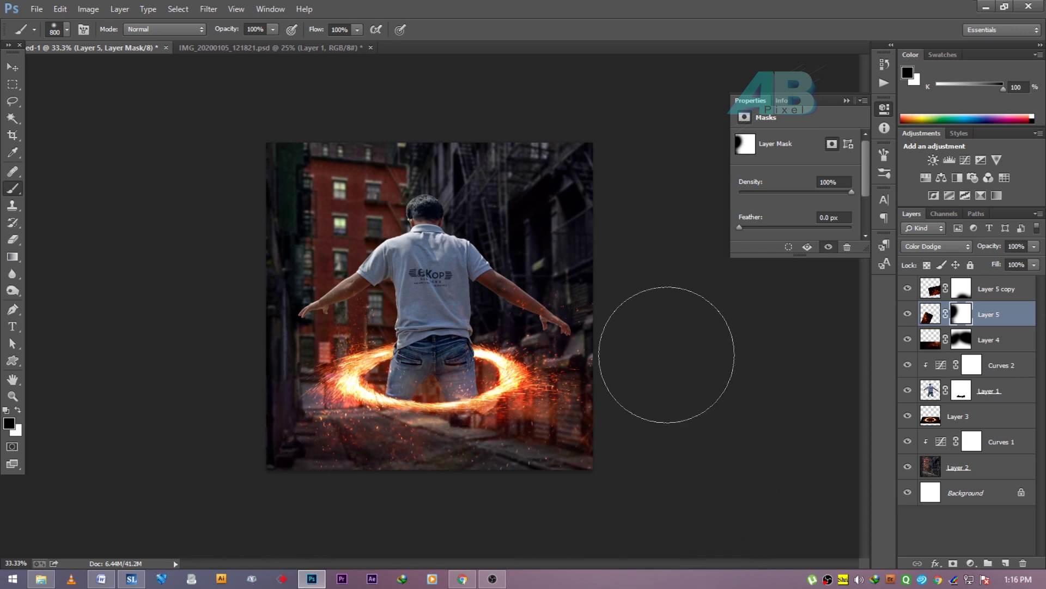
key(v)
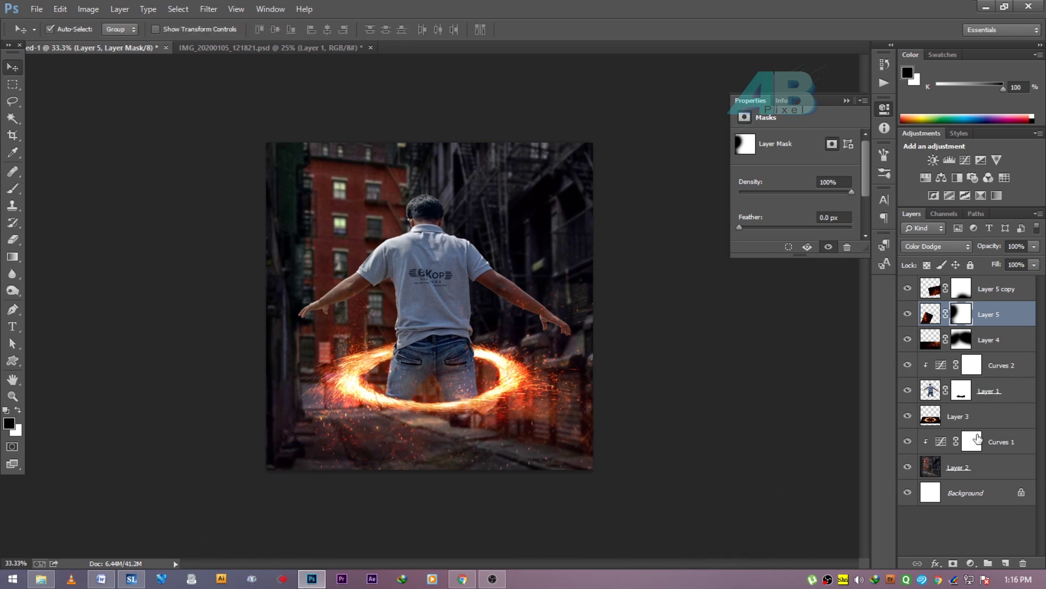
- Add a new Layer 6 above the alley photo Layer 2 and paint black over the upper-left buildings
click(996, 475)
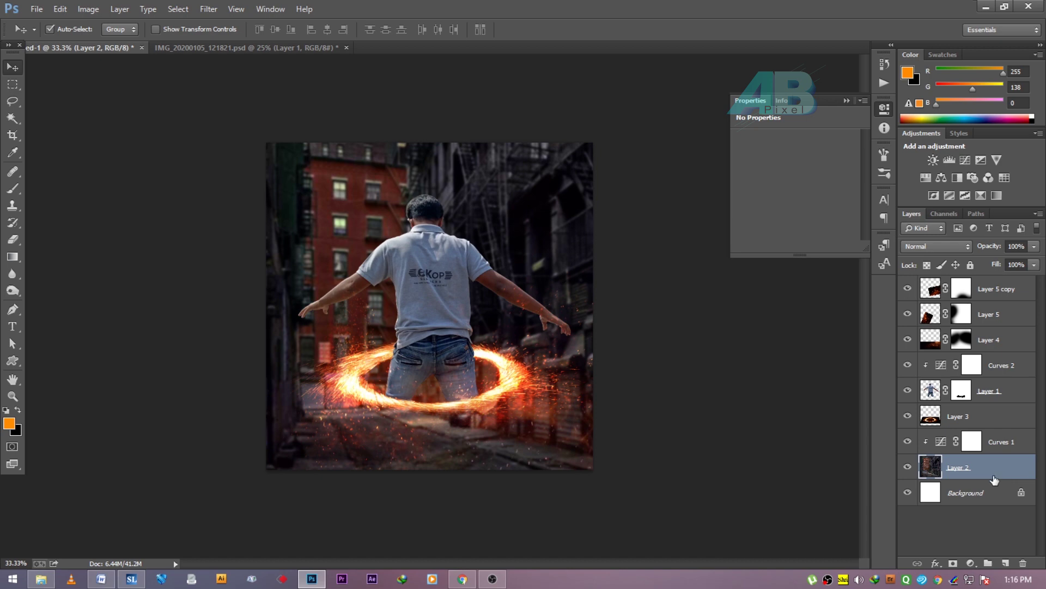
click(1005, 564)
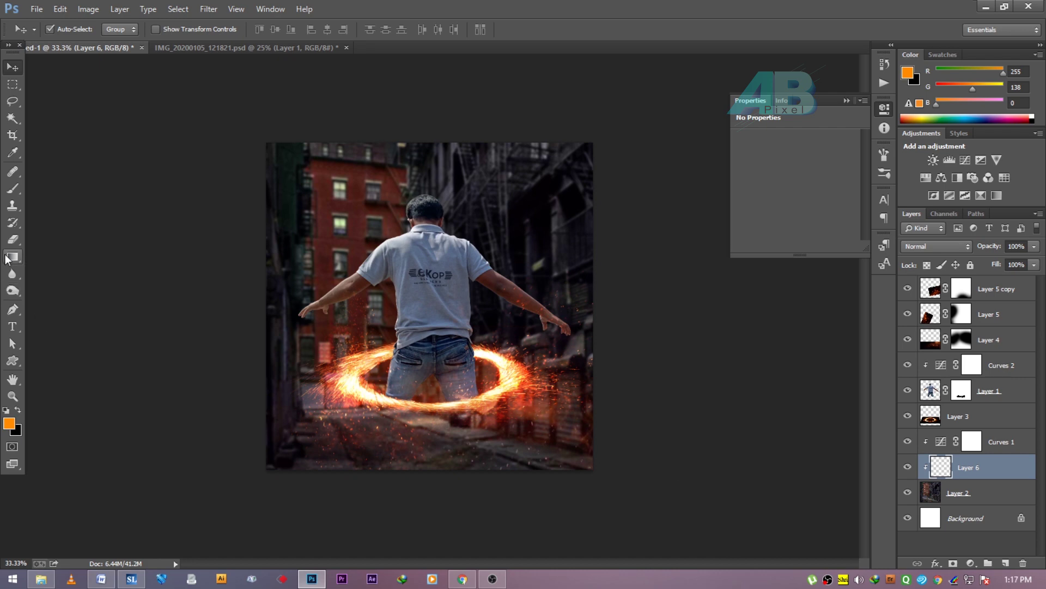
click(5, 194)
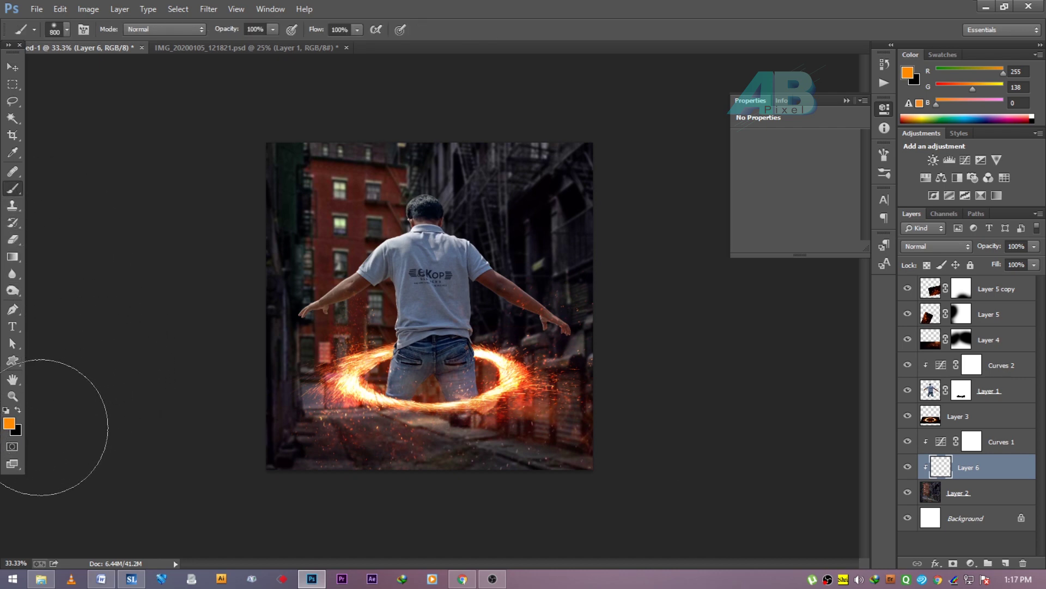
key(x)
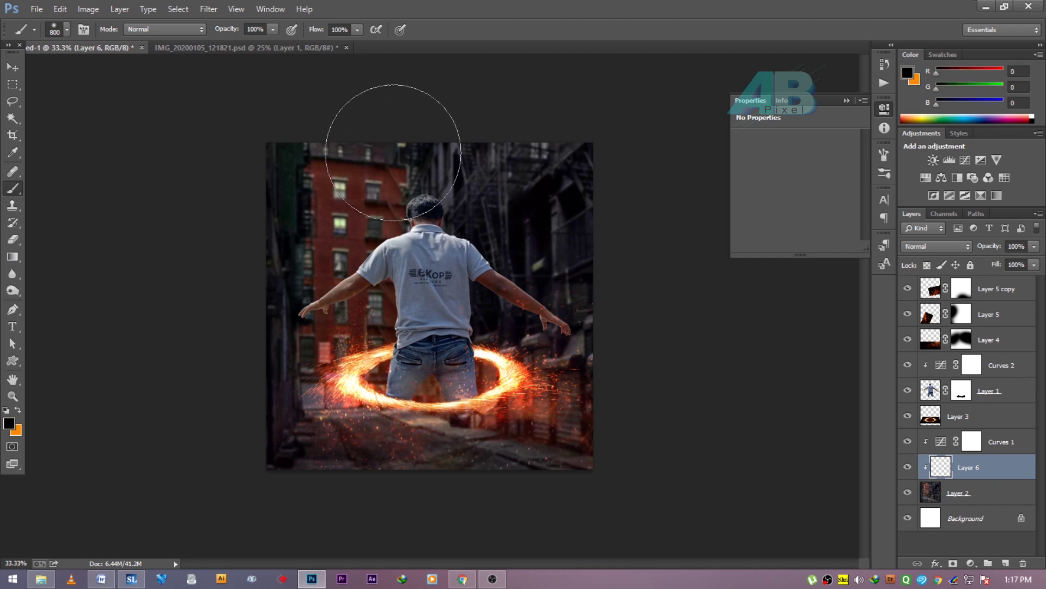
mouse_move(394, 153)
mouse_down()
mouse_move(303, 263)
mouse_move(250, 422)
mouse_up()
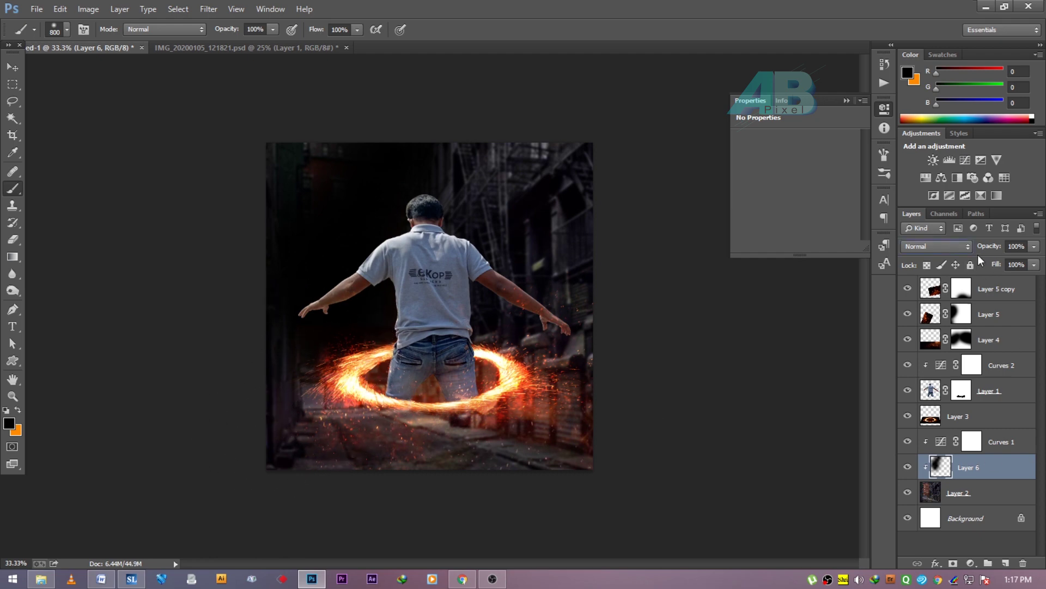
click(963, 246)
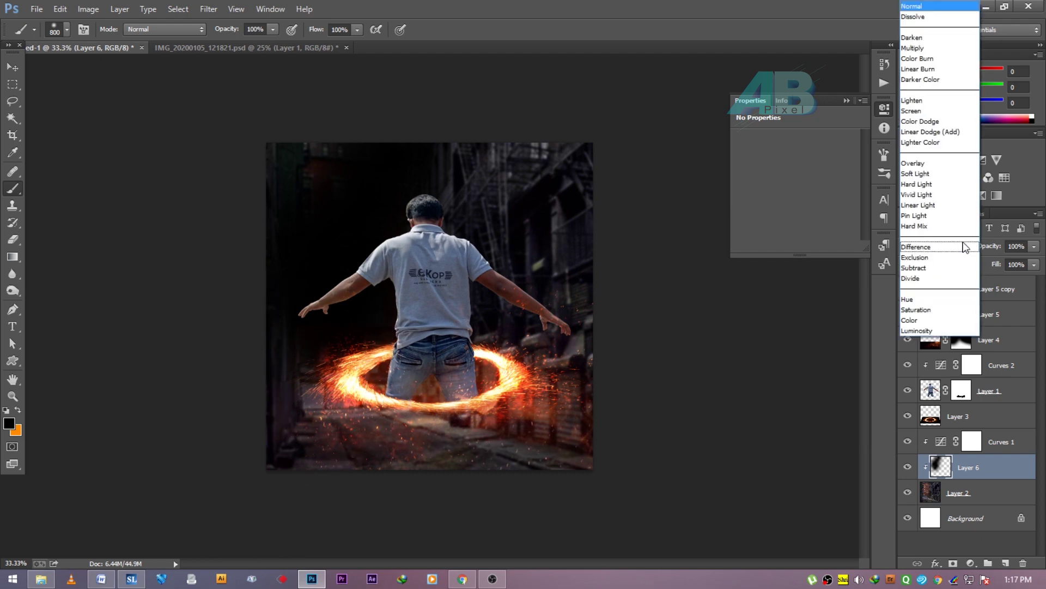
- Set Layer 6 to Soft Light, darken the lower-left ground, and use 45% opacity and 67% fill
click(917, 173)
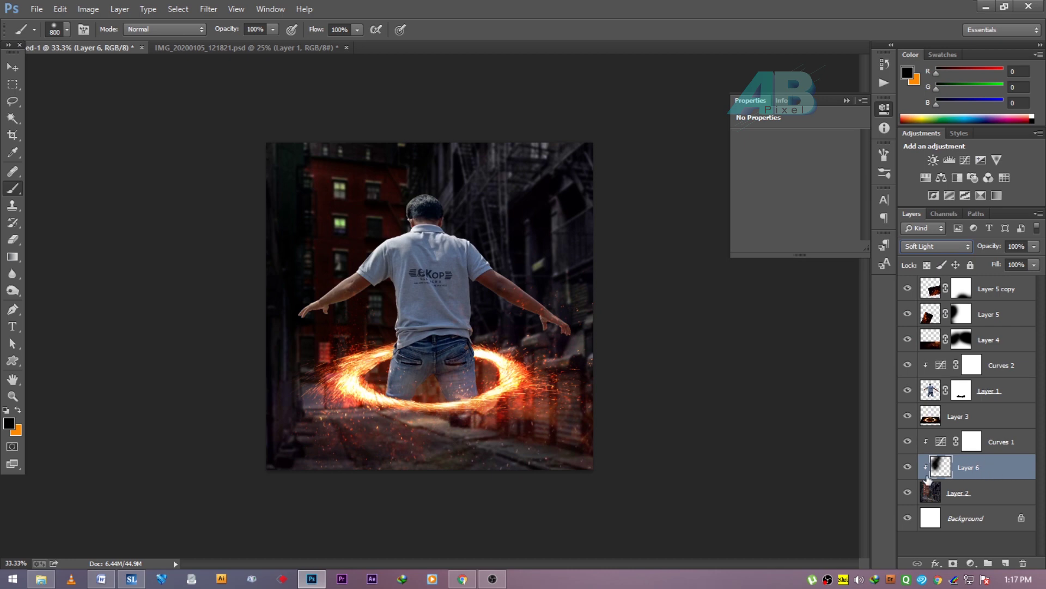
mouse_move(304, 456)
mouse_down()
mouse_move(508, 455)
mouse_move(580, 327)
mouse_move(568, 182)
mouse_move(502, 121)
mouse_move(493, 138)
mouse_move(553, 327)
mouse_move(627, 402)
mouse_up()
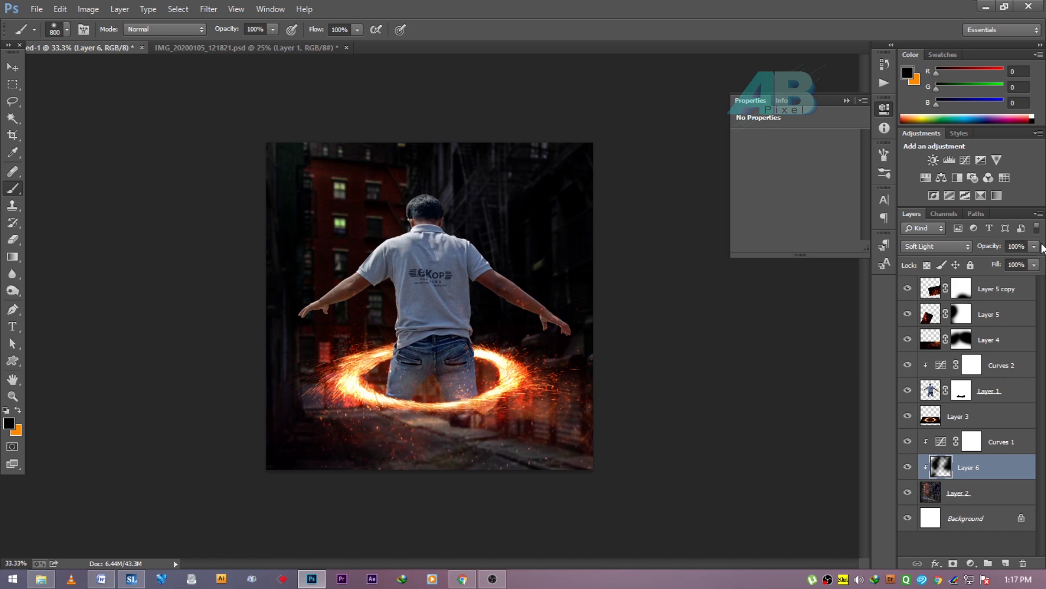
click(1036, 247)
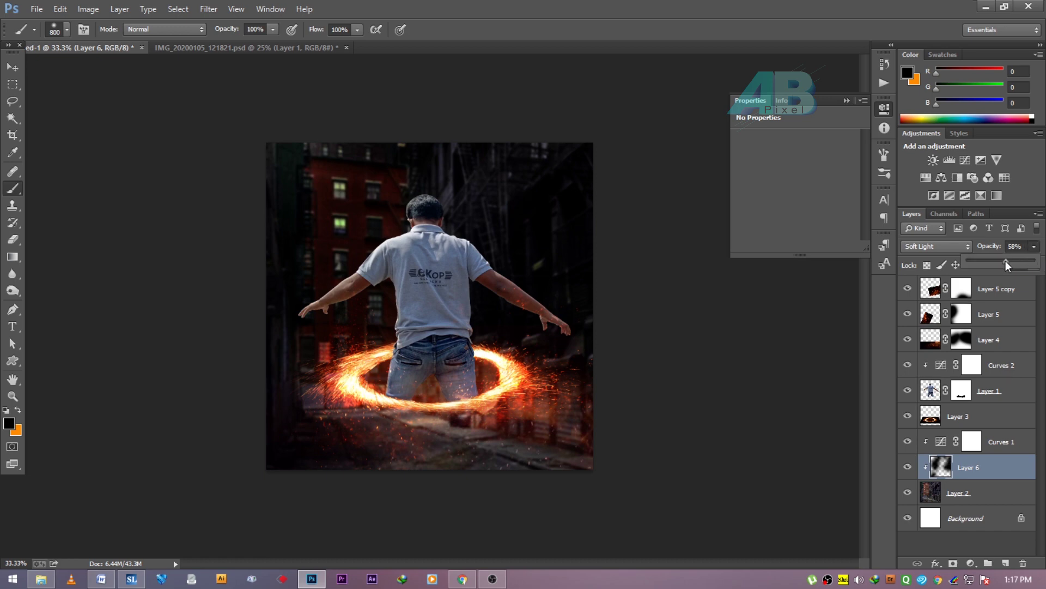
drag(1005, 262, 1004, 261)
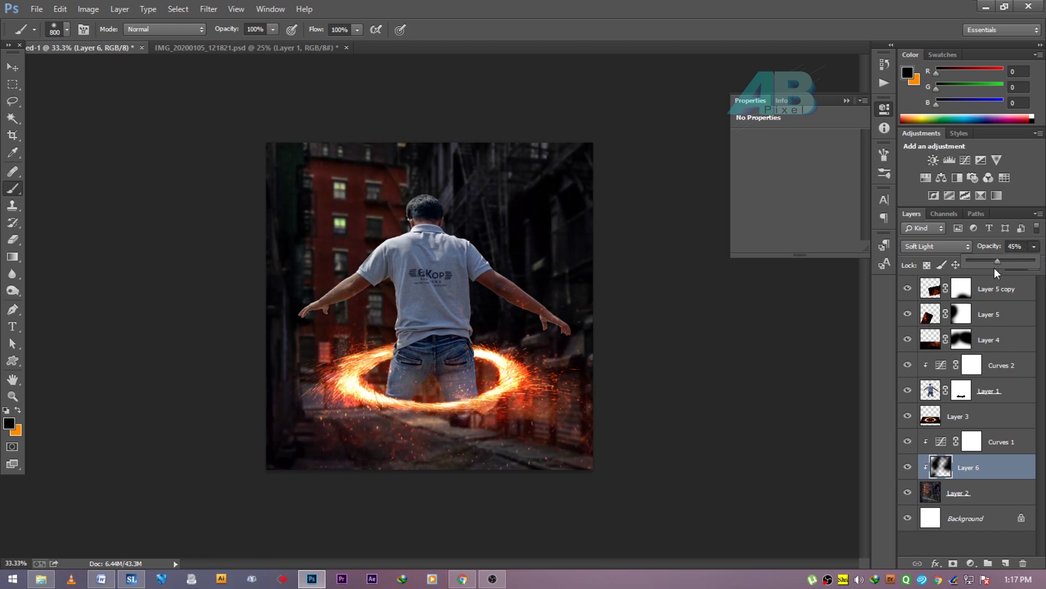
click(1042, 274)
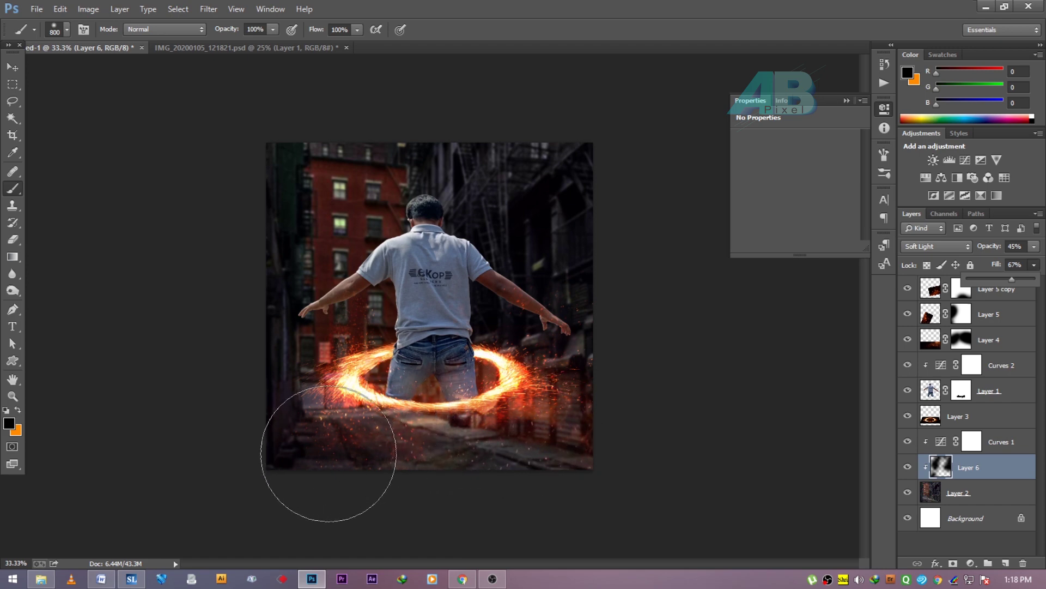
click(578, 431)
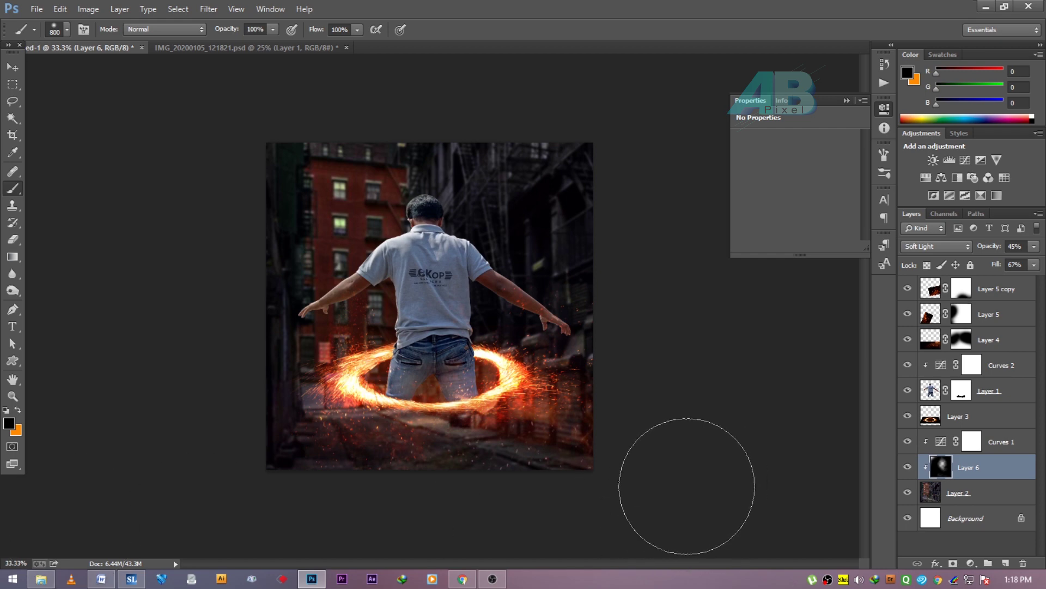
key(v)
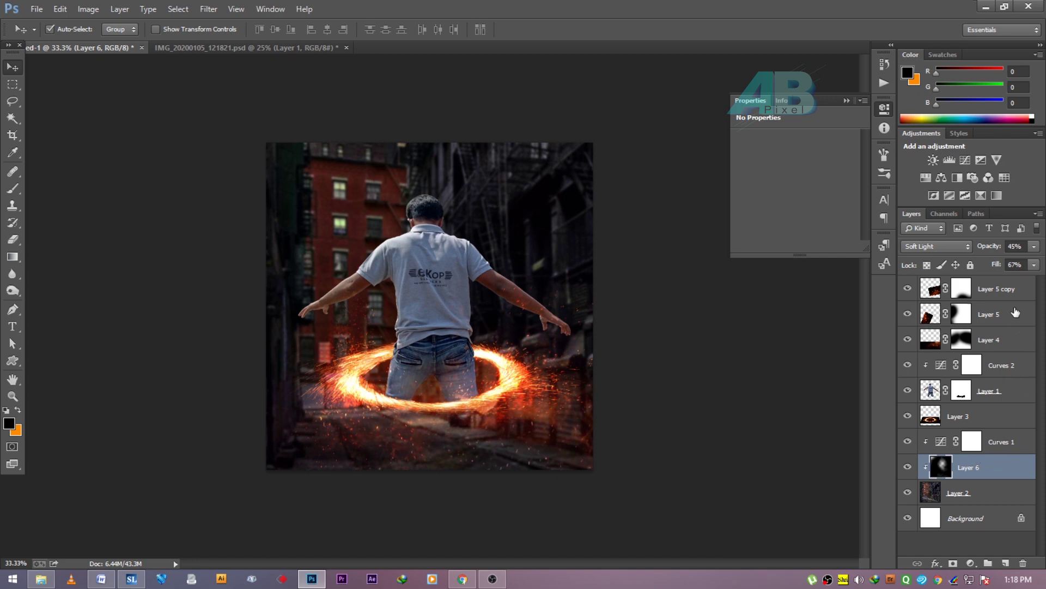
- Add a new layer clipped to the man and paint orange with a 300px brush over his lower shirt
click(1007, 392)
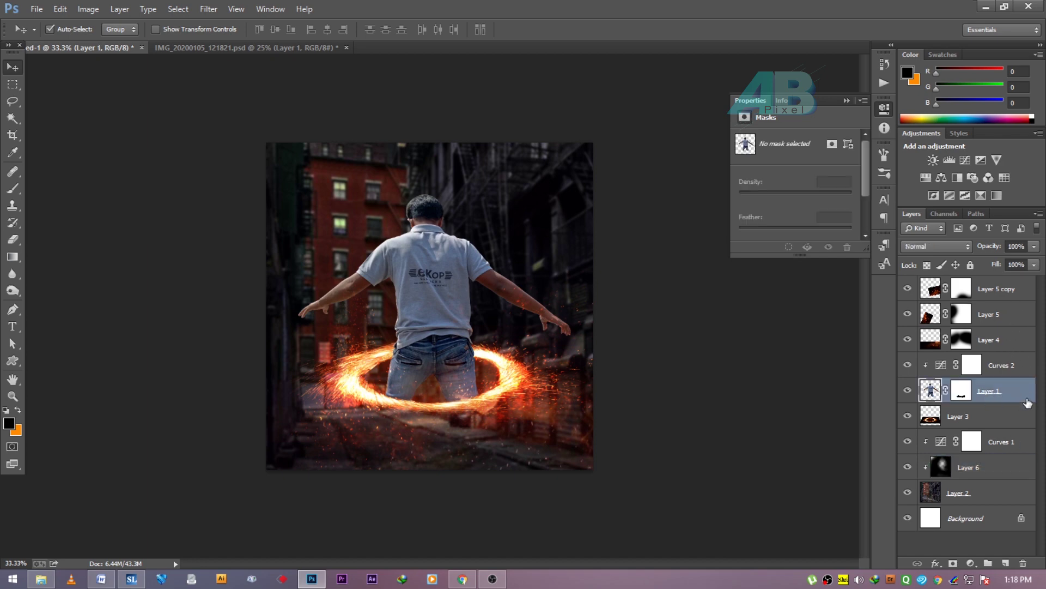
click(1006, 564)
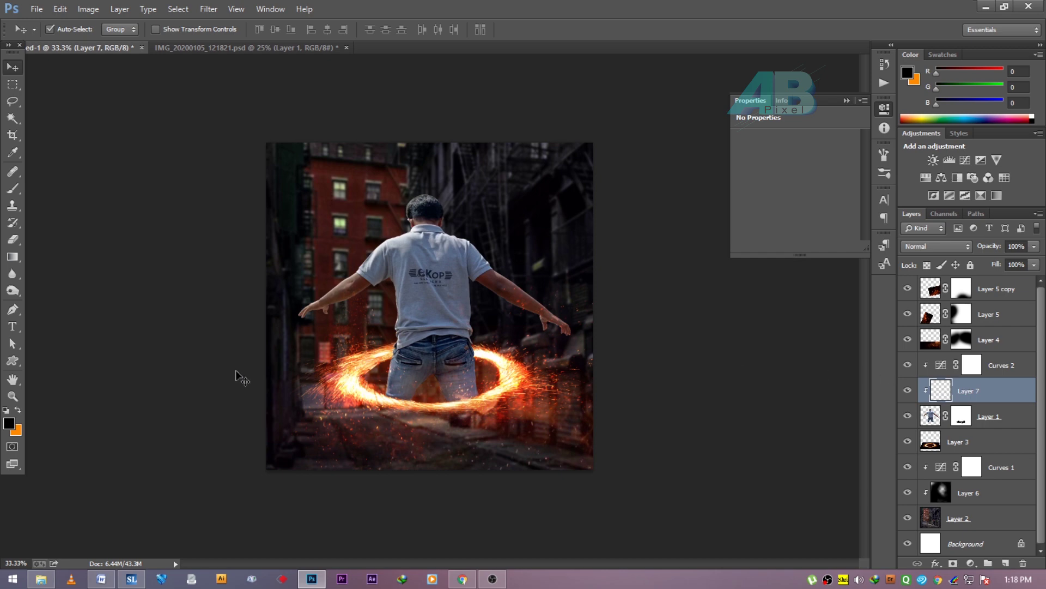
click(11, 189)
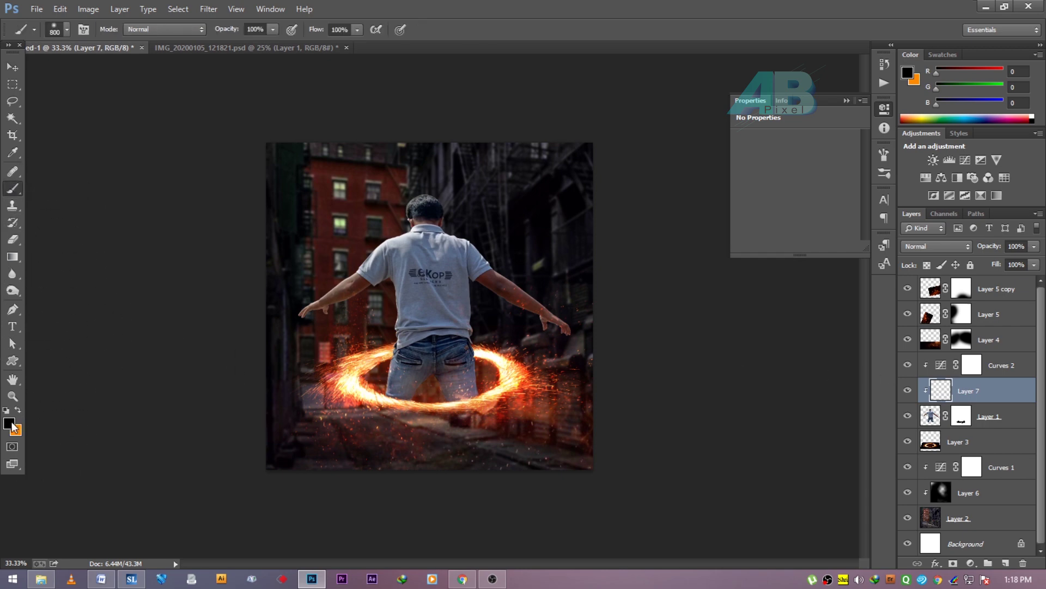
key(x)
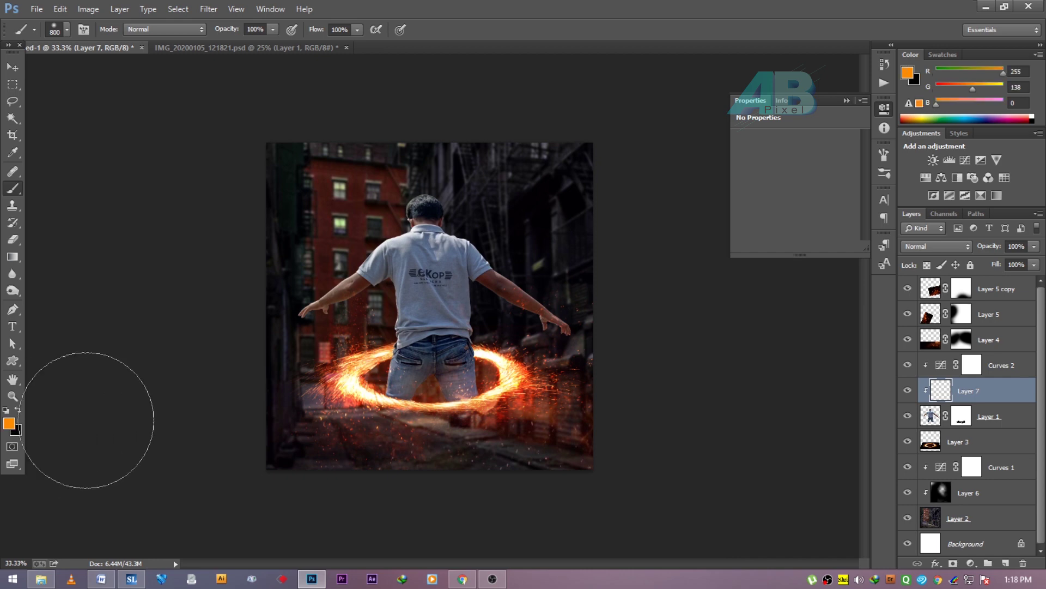
key(bracketleft)
key(bracketleft)
key(bracketleft)
drag(387, 317, 382, 379)
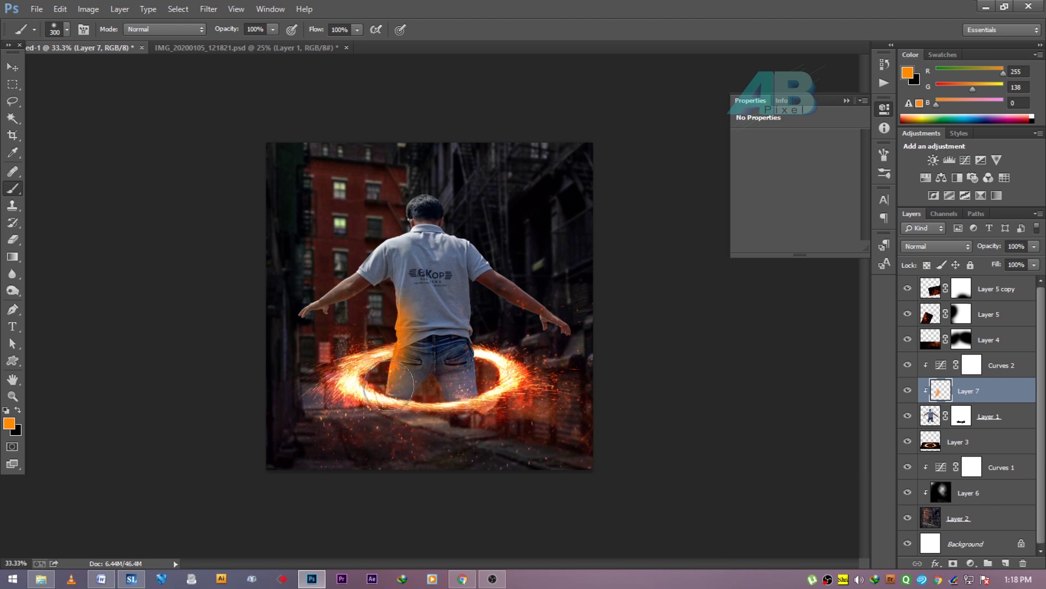
- Switch the glow layer to Screen and paint orange over both arms, shirt and jeans
click(950, 248)
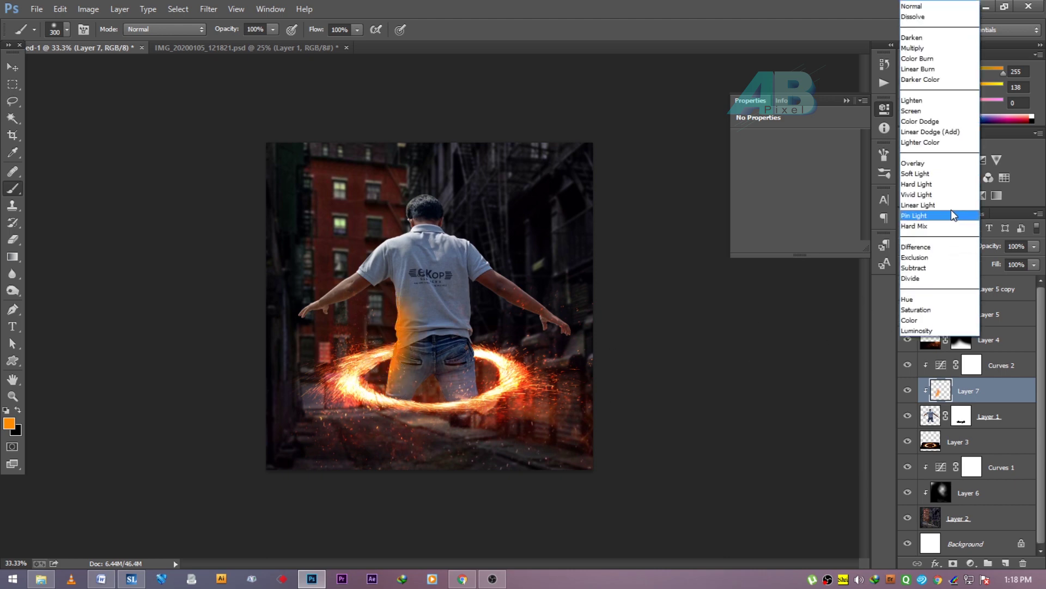
click(928, 112)
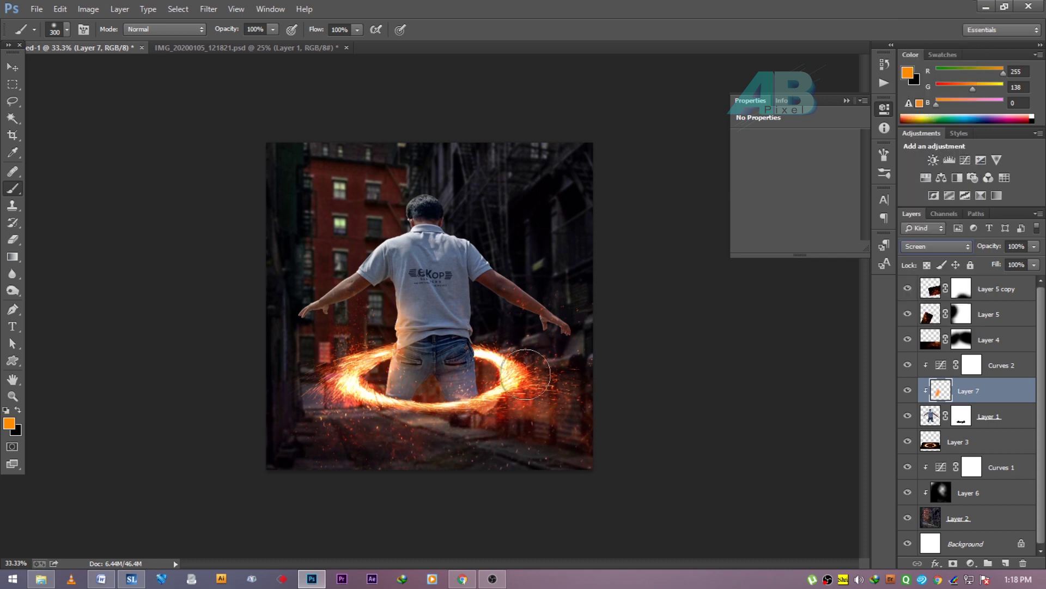
drag(488, 297, 569, 356)
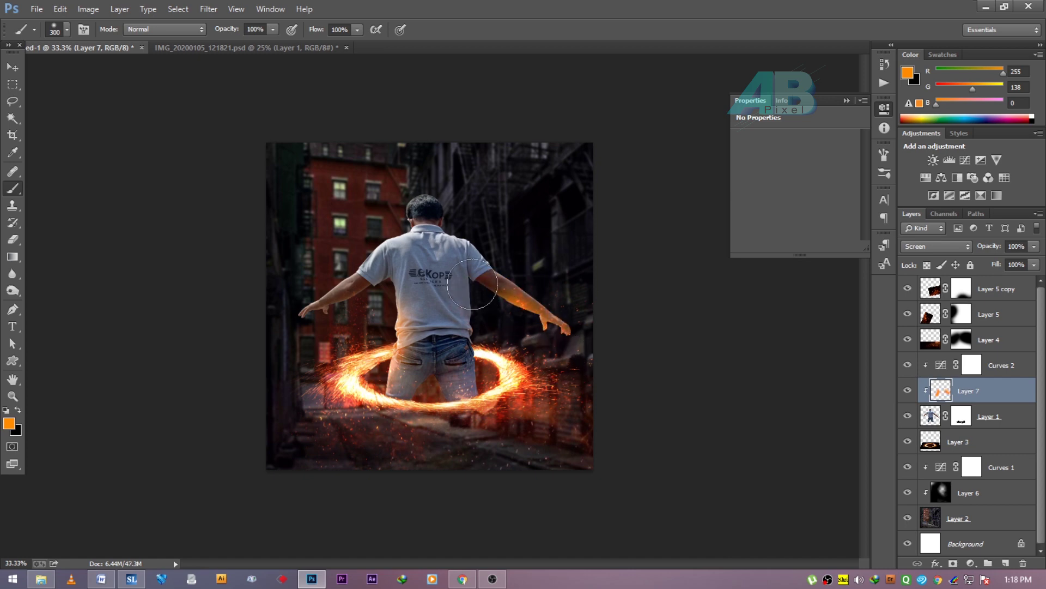
mouse_move(474, 303)
mouse_down()
mouse_move(416, 387)
mouse_move(415, 439)
mouse_up()
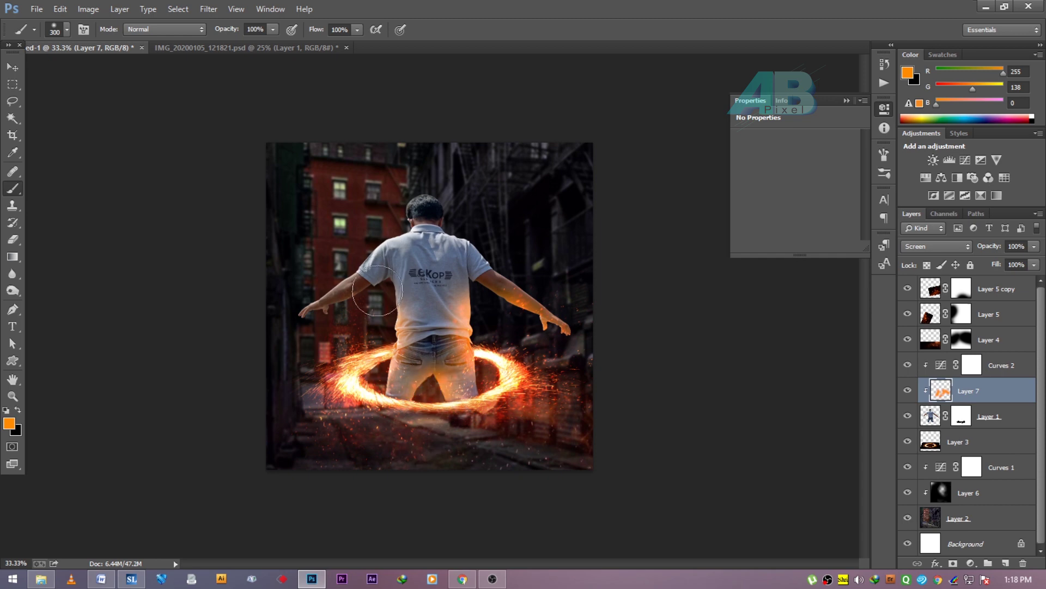
drag(378, 291, 285, 346)
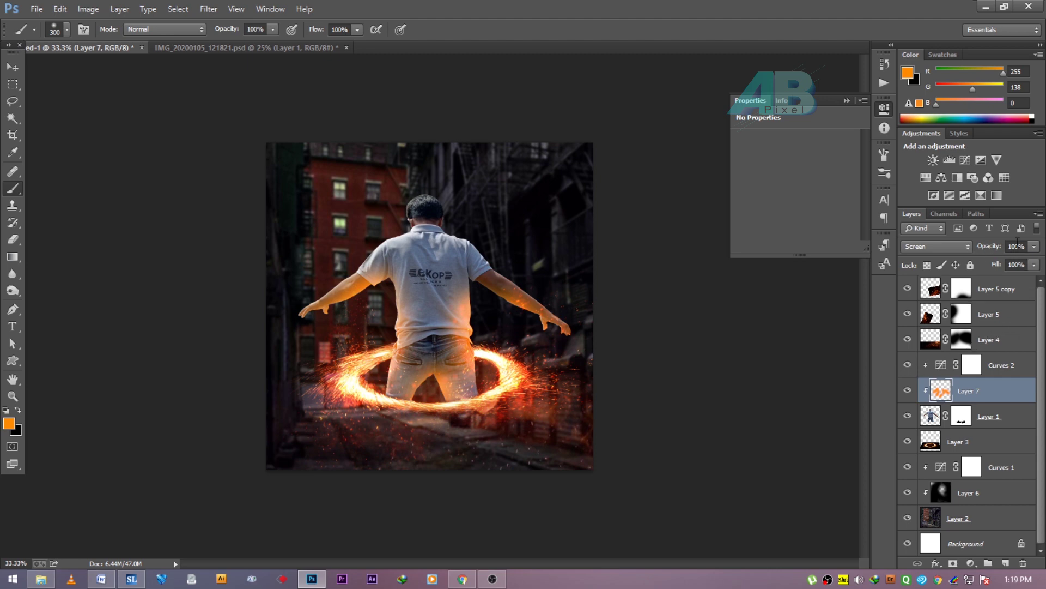
- Lower the glow layer's opacity to 83% and set its blend mode to Overlay
click(1034, 246)
mouse_move(1011, 262)
mouse_down()
mouse_move(1042, 262)
mouse_move(1000, 278)
mouse_move(1023, 283)
mouse_up()
click(1035, 265)
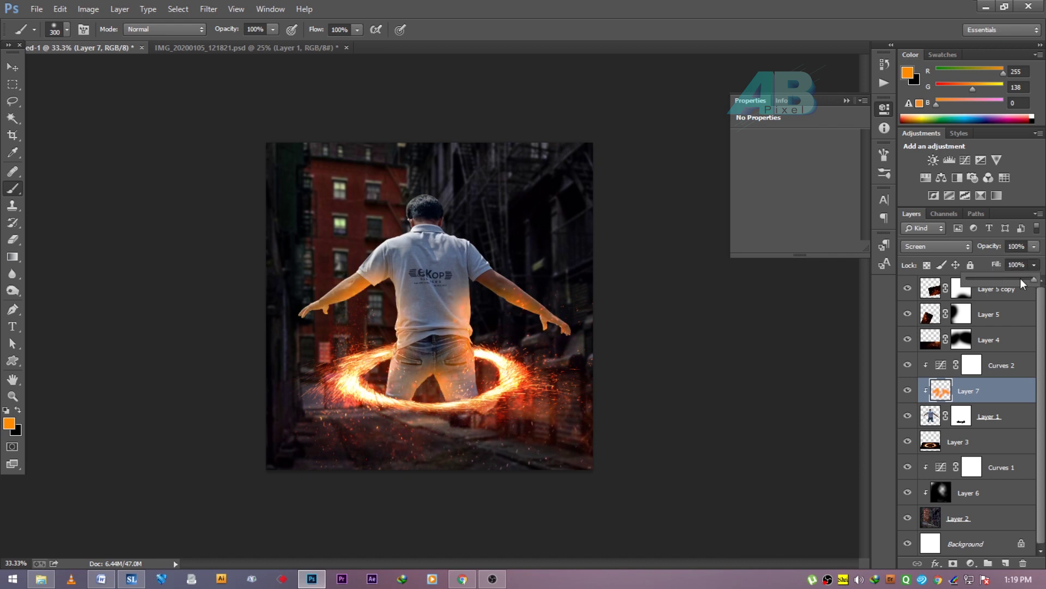
click(945, 249)
click(920, 173)
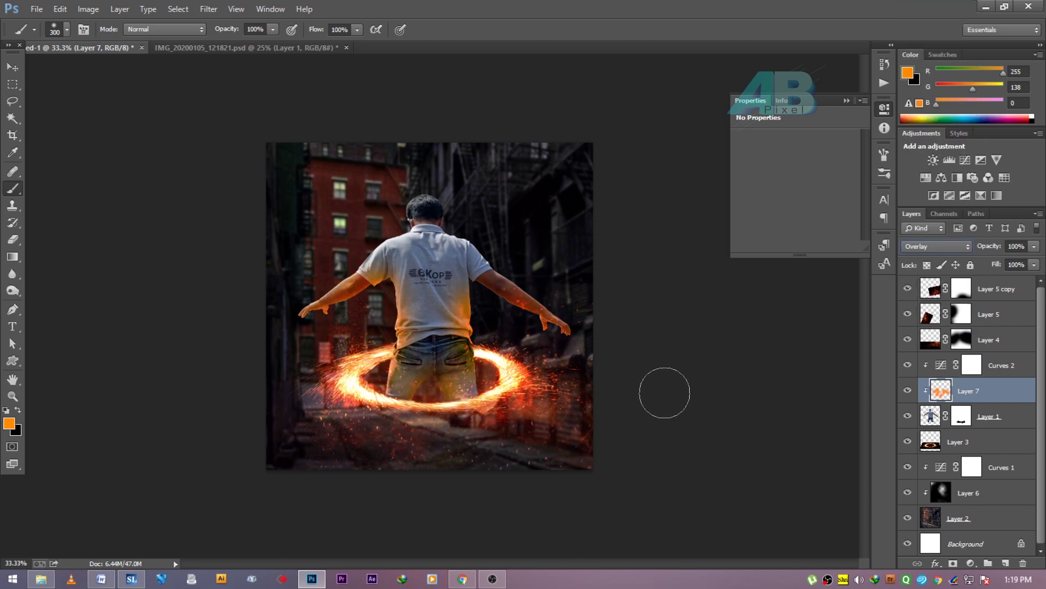
- Leave the glow layer's blend mode on Overlay
click(952, 243)
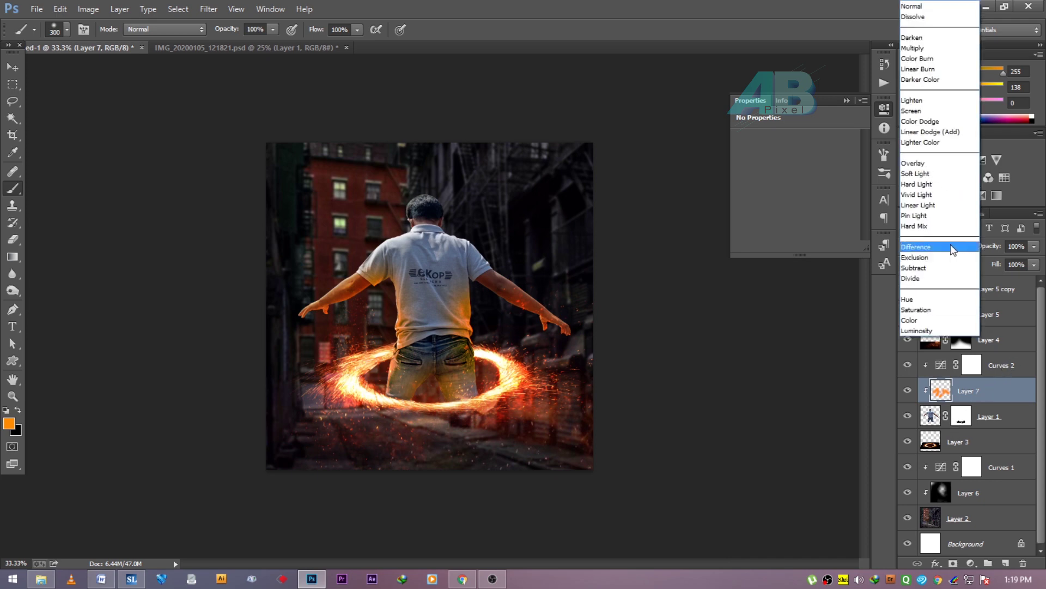
click(923, 164)
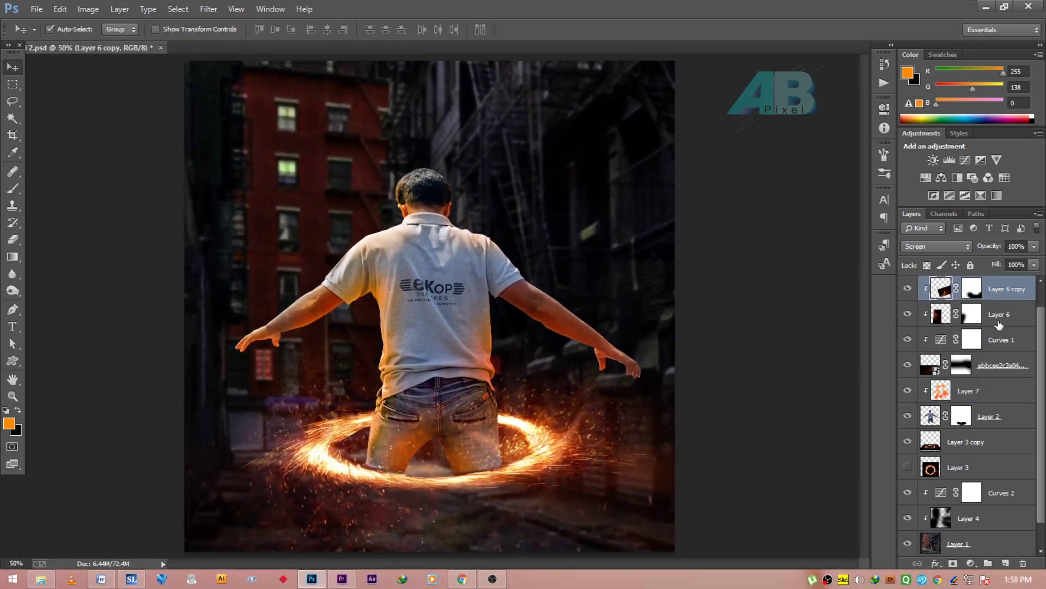
- Stamp visible layers into a new layer; Camera Raw: Temperature +10, Exposure -0.50, Clarity +8, Sharpening 7
key(ctrl+alt+shift+e)
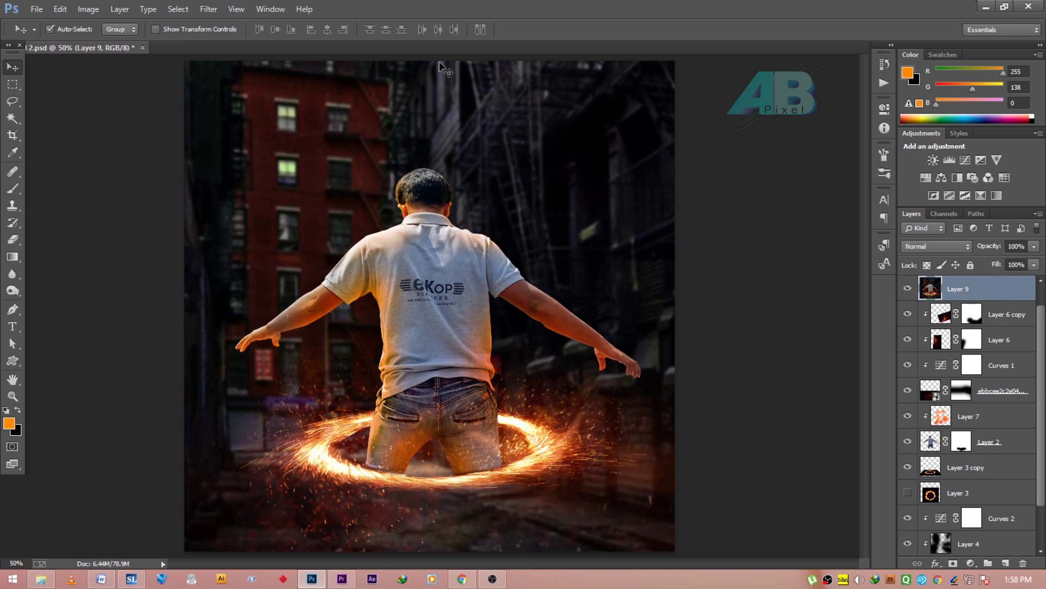
click(209, 8)
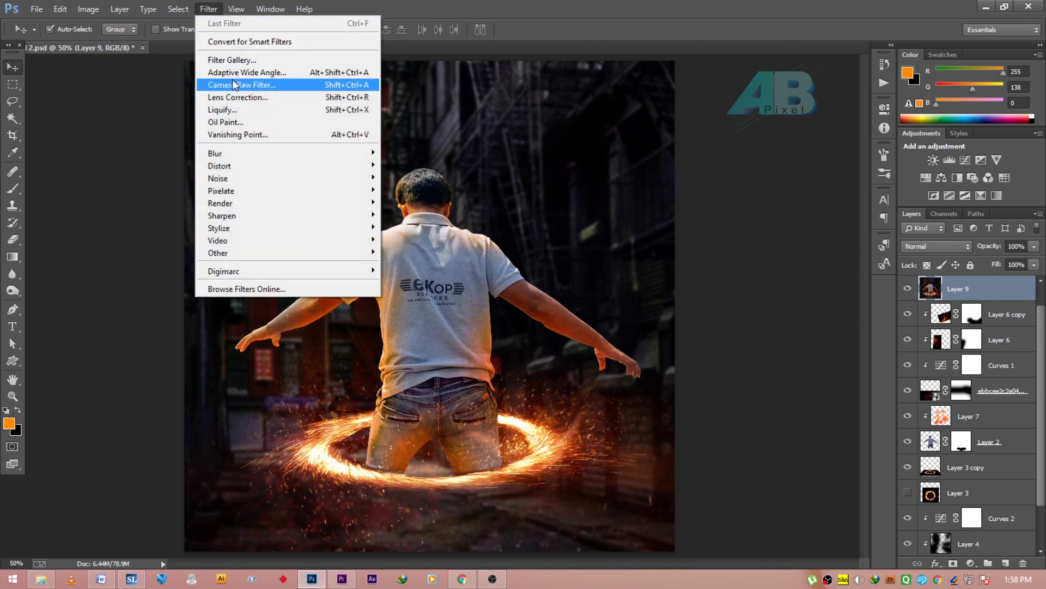
click(264, 87)
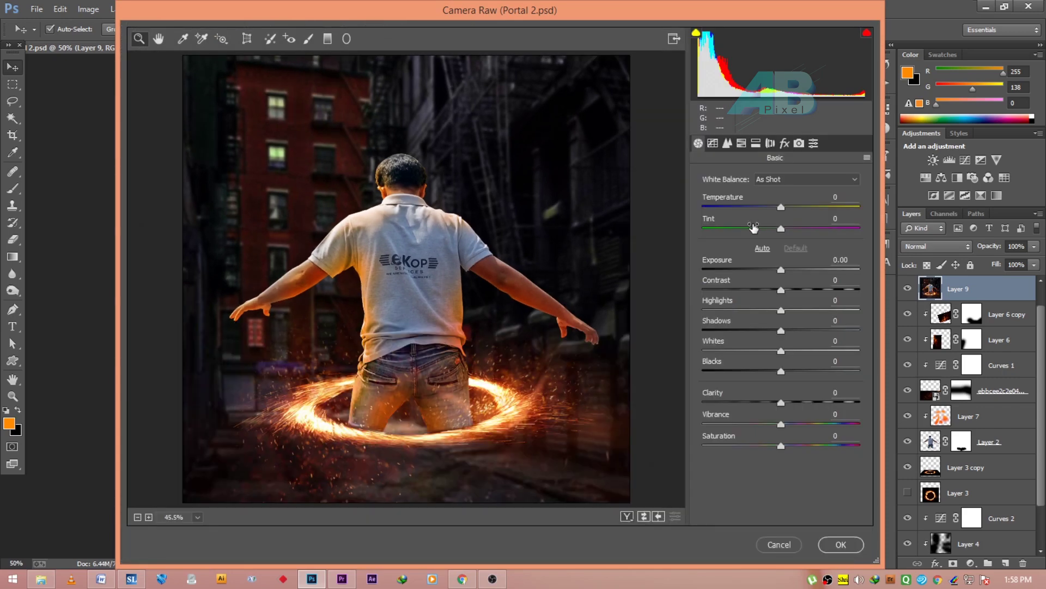
drag(791, 206, 787, 234)
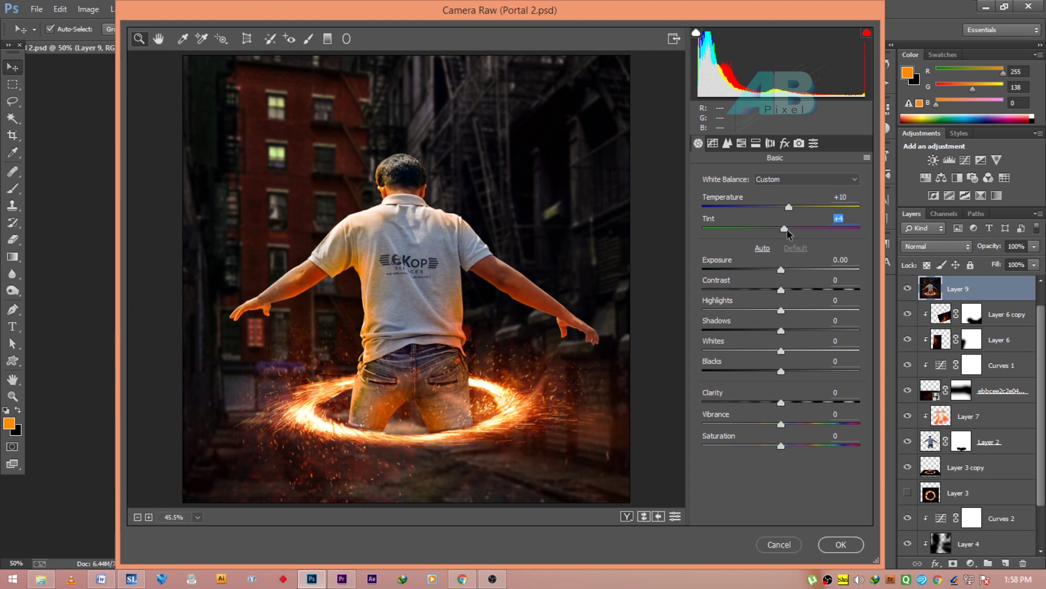
mouse_move(781, 269)
mouse_down()
mouse_move(797, 295)
mouse_move(775, 314)
mouse_up()
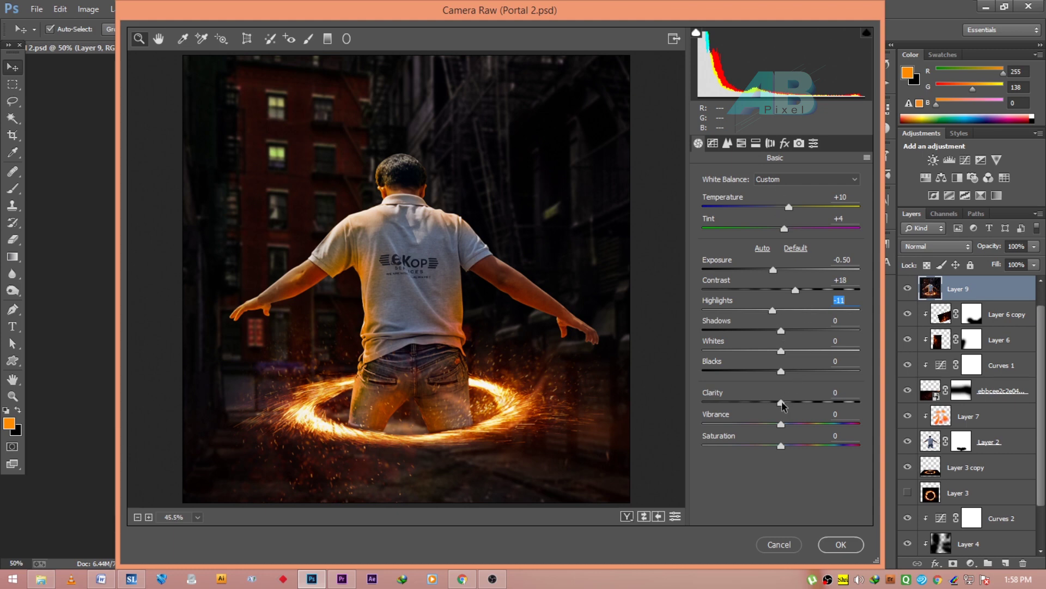
drag(781, 403, 787, 402)
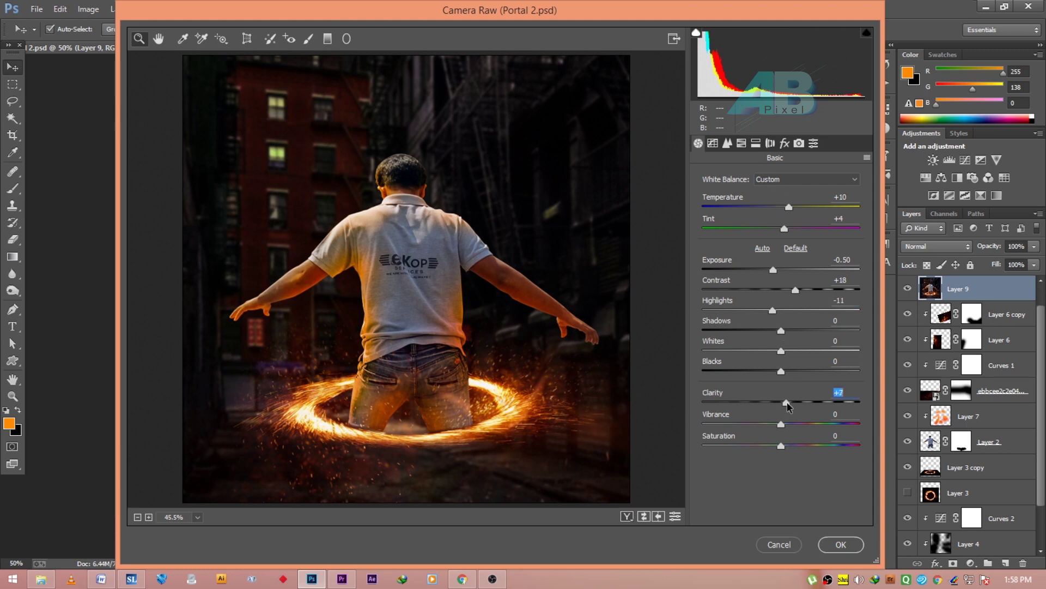
click(729, 145)
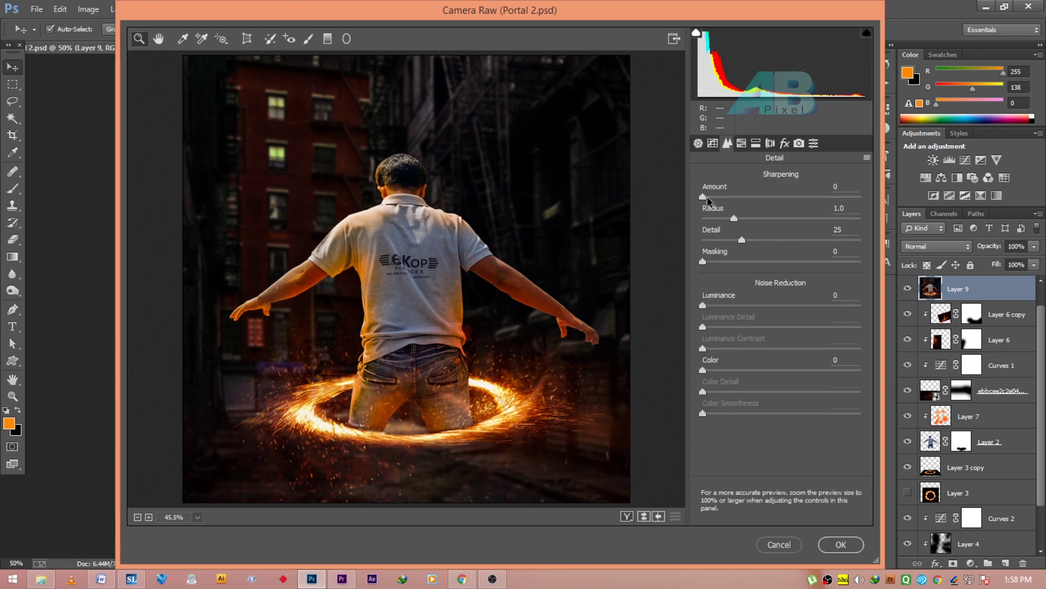
drag(703, 196, 710, 196)
click(847, 547)
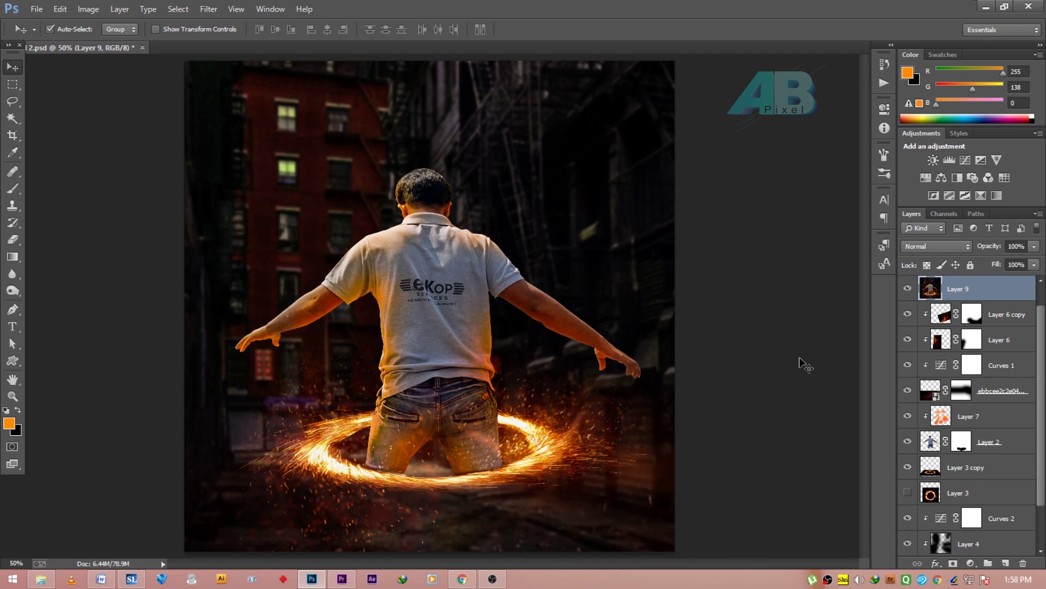
- Hide the toolbar, options bar and panels to view the fiery-portal composite alone
key(Tab)
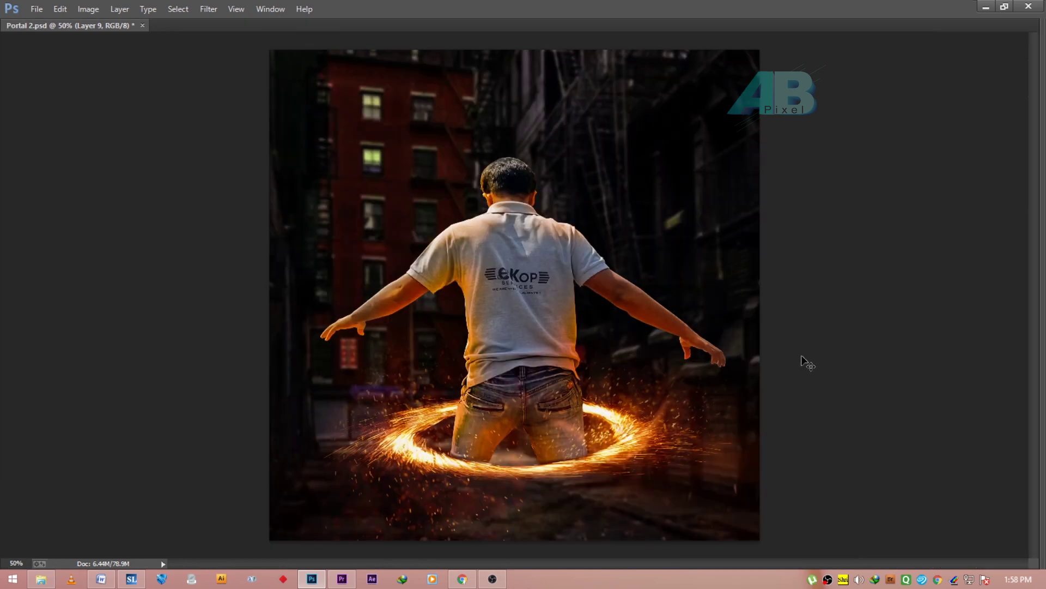